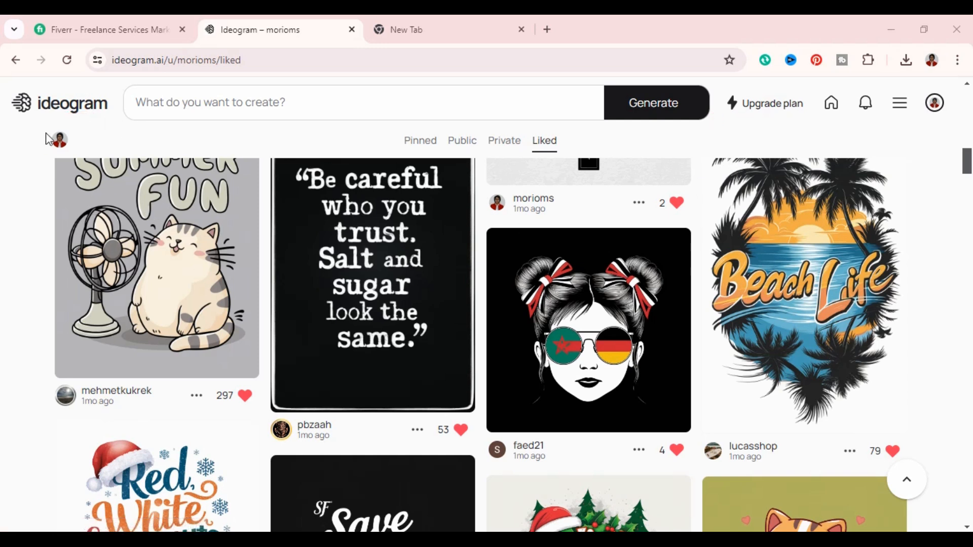
- Look through the typography and illustration designs in the profile's liked collection on Ideogram
{"action": "scroll", "coordinate": [571, 407], "scroll_direction": "up", "scroll_amount": 2}
{"action": "scroll", "coordinate": [571, 407], "scroll_direction": "down", "scroll_amount": 1}
{"action": "scroll", "coordinate": [571, 407], "scroll_direction": "down", "scroll_amount": 3}
{"action": "scroll", "coordinate": [571, 408], "scroll_direction": "up", "scroll_amount": 3}
{"action": "scroll", "coordinate": [569, 409], "scroll_direction": "down", "scroll_amount": 2}
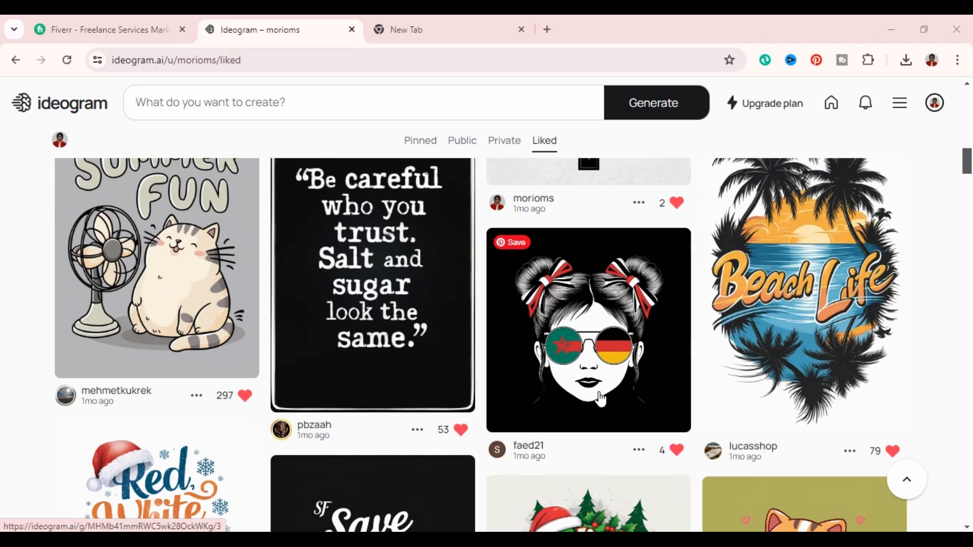
{"action": "scroll", "coordinate": [680, 273], "scroll_direction": "up", "scroll_amount": 9}
{"action": "scroll", "coordinate": [278, 136], "scroll_direction": "down", "scroll_amount": 5}
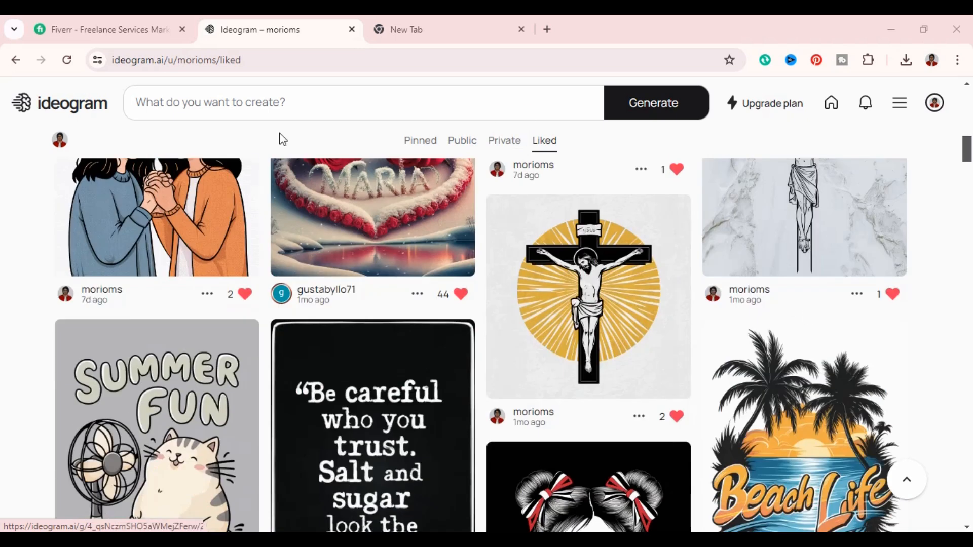
- Switch to Fiverr and search its services for the suggested query "typography t-shirt design"
{"action": "left_click", "coordinate": [135, 31]}
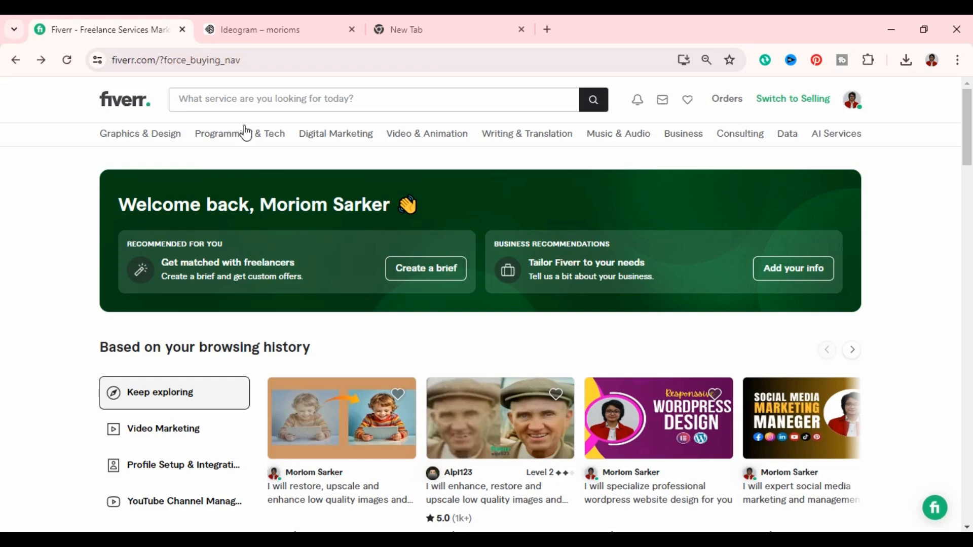
{"action": "left_click", "coordinate": [266, 99]}
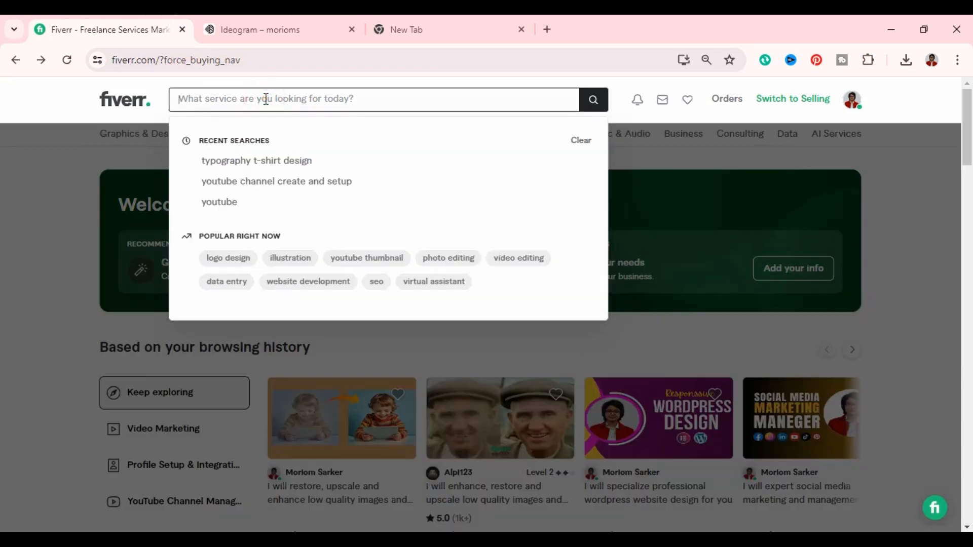
{"action": "type", "text": "t"}
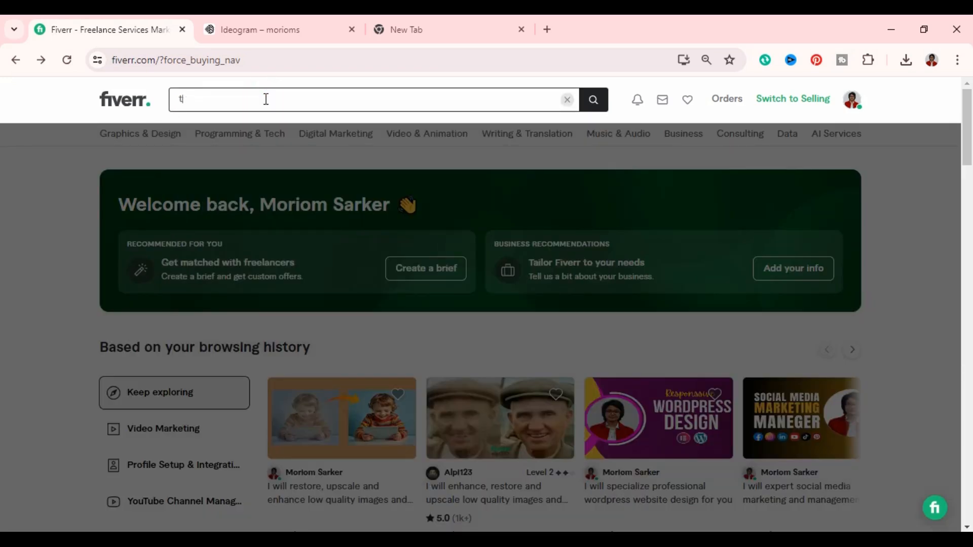
{"action": "type", "text": "ypogr"}
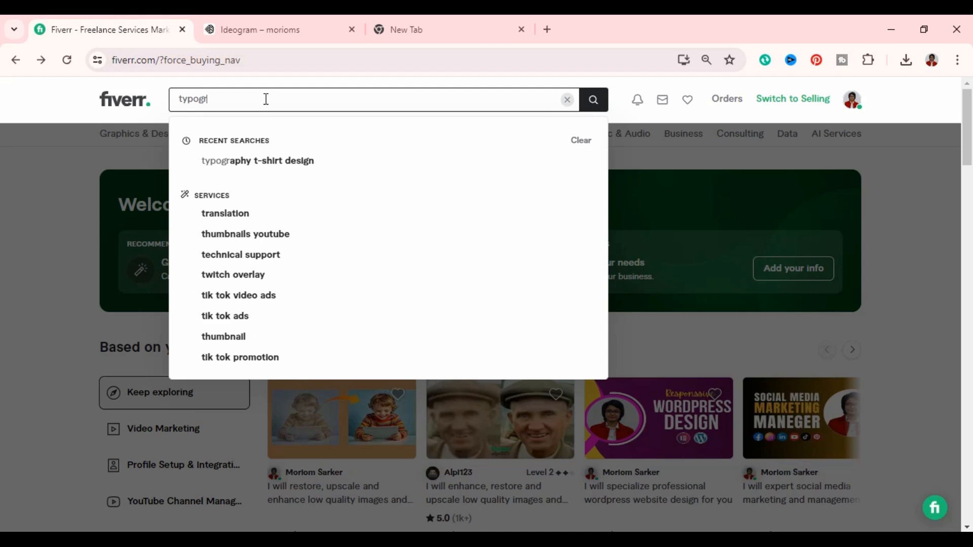
{"action": "left_click", "coordinate": [348, 163]}
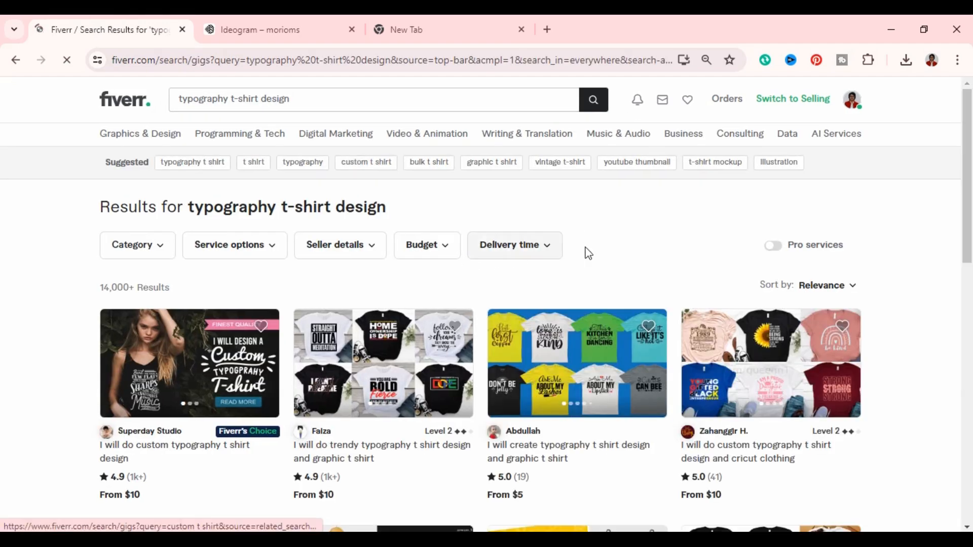
- Examine the typography t-shirt gigs down the whole first results page, including their sample designs, ratings and starting prices
{"action": "scroll", "coordinate": [619, 318], "scroll_direction": "down", "scroll_amount": 1}
{"action": "scroll", "coordinate": [620, 317], "scroll_direction": "down", "scroll_amount": 2}
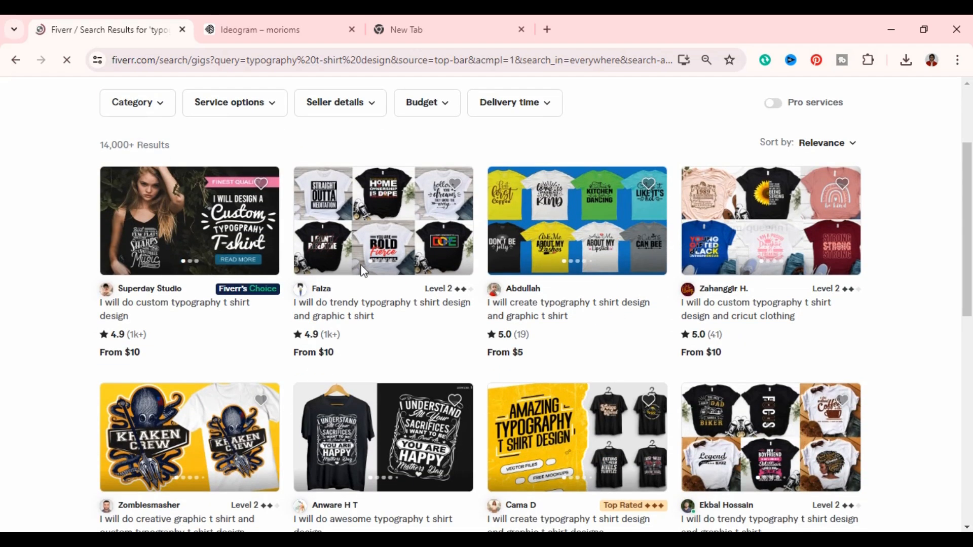
{"action": "scroll", "coordinate": [758, 326], "scroll_direction": "down", "scroll_amount": 2}
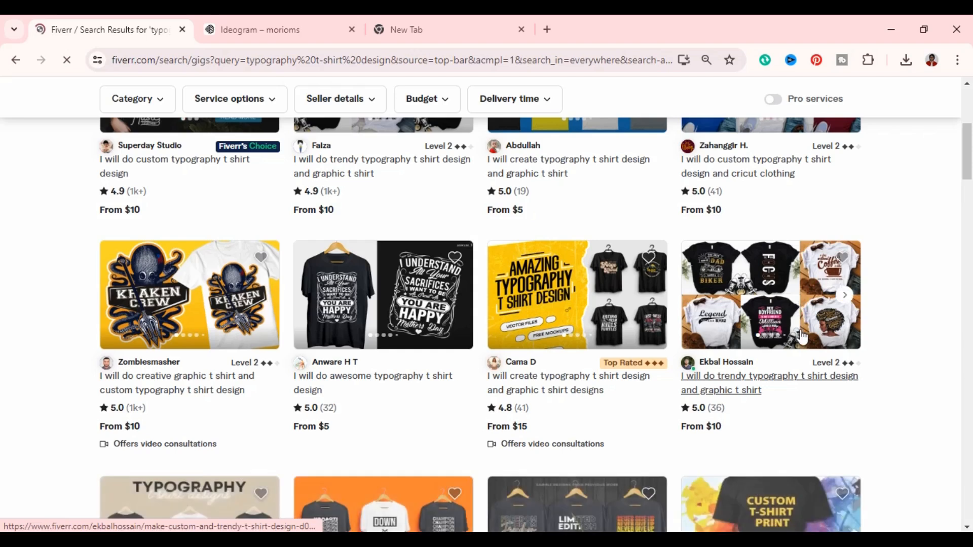
{"action": "scroll", "coordinate": [801, 355], "scroll_direction": "down", "scroll_amount": 3}
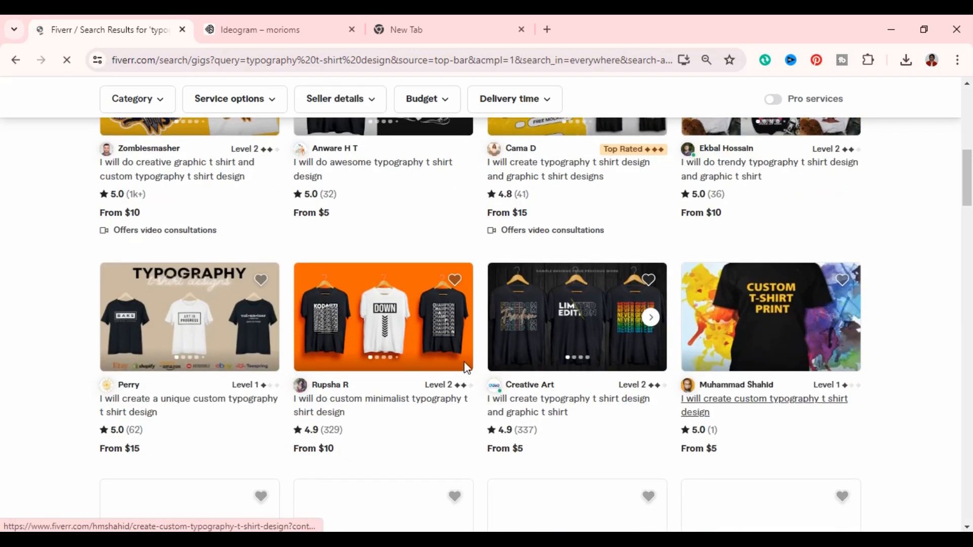
{"action": "scroll", "coordinate": [499, 349], "scroll_direction": "down", "scroll_amount": 3}
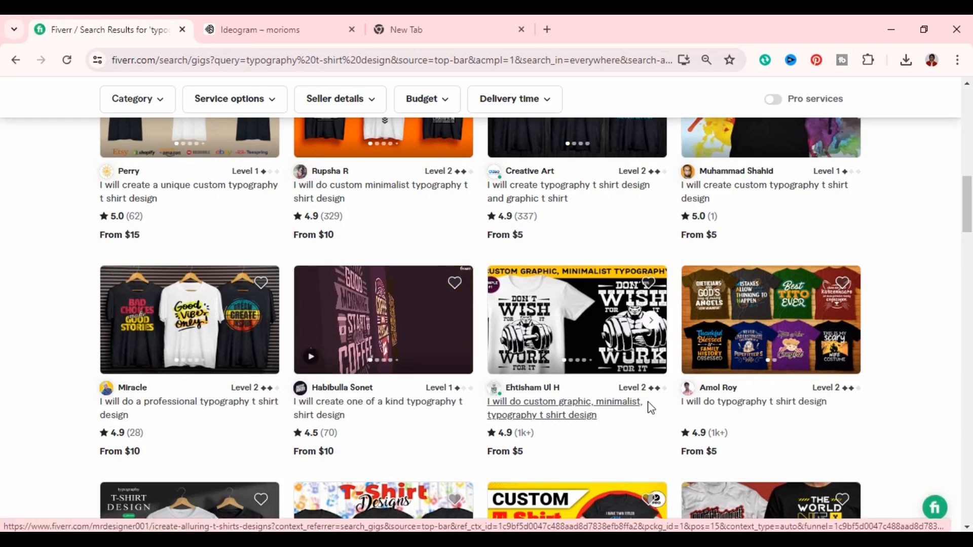
{"action": "scroll", "coordinate": [649, 406], "scroll_direction": "down", "scroll_amount": 2}
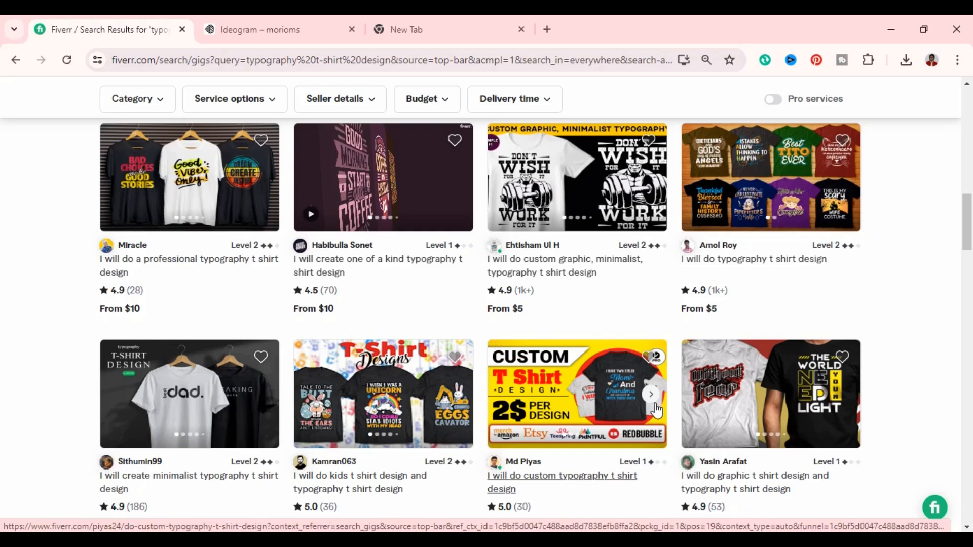
{"action": "scroll", "coordinate": [649, 407], "scroll_direction": "down", "scroll_amount": 2}
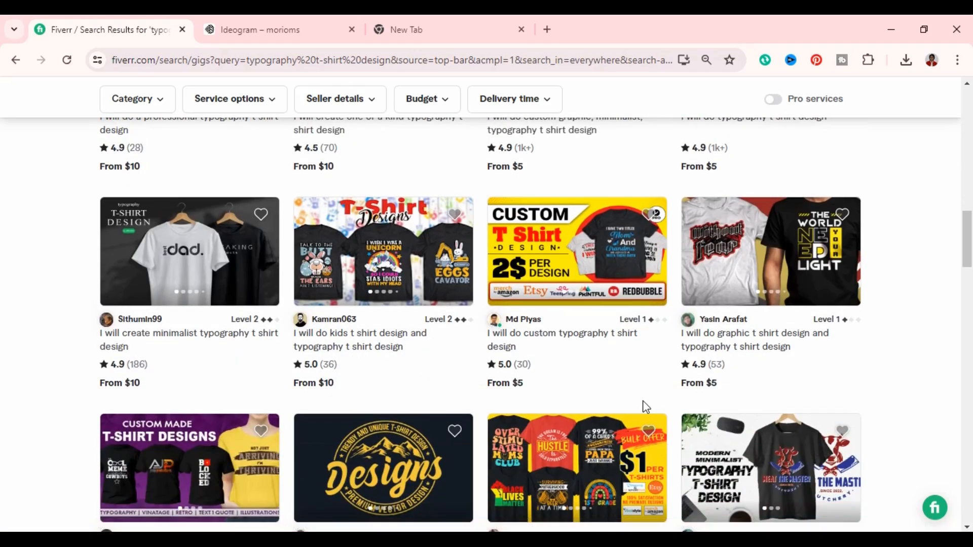
{"action": "scroll", "coordinate": [643, 406], "scroll_direction": "down", "scroll_amount": 2}
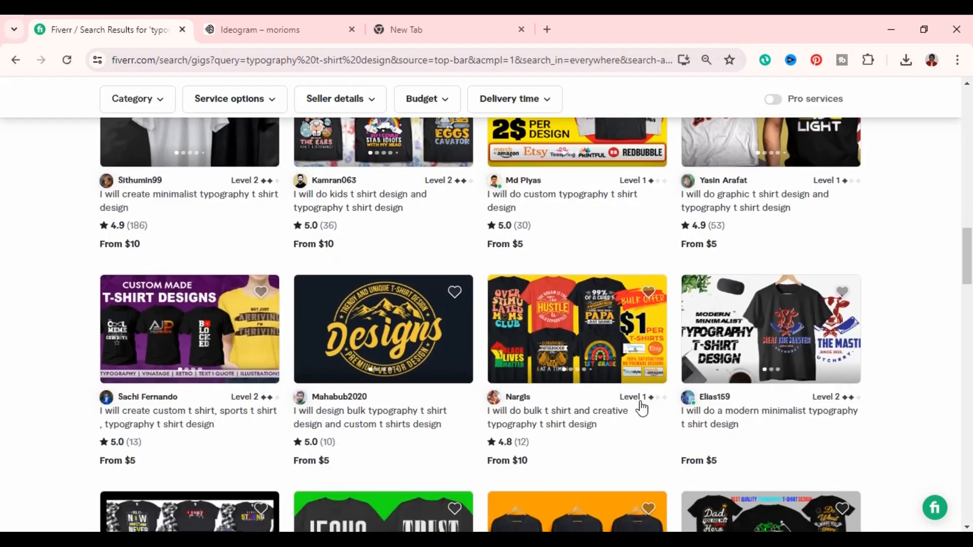
{"action": "scroll", "coordinate": [558, 406], "scroll_direction": "down", "scroll_amount": 2}
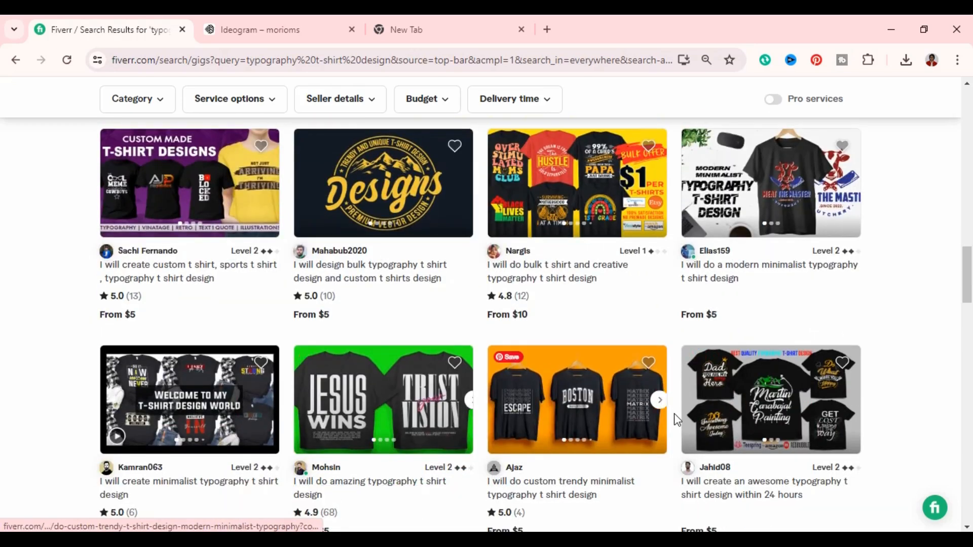
{"action": "scroll", "coordinate": [507, 420], "scroll_direction": "down", "scroll_amount": 2}
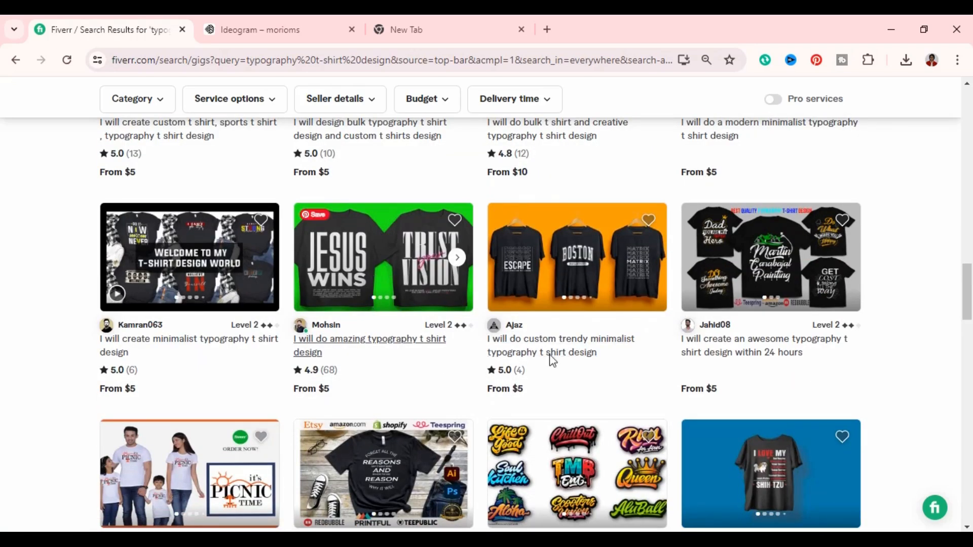
{"action": "scroll", "coordinate": [763, 480], "scroll_direction": "down", "scroll_amount": 2}
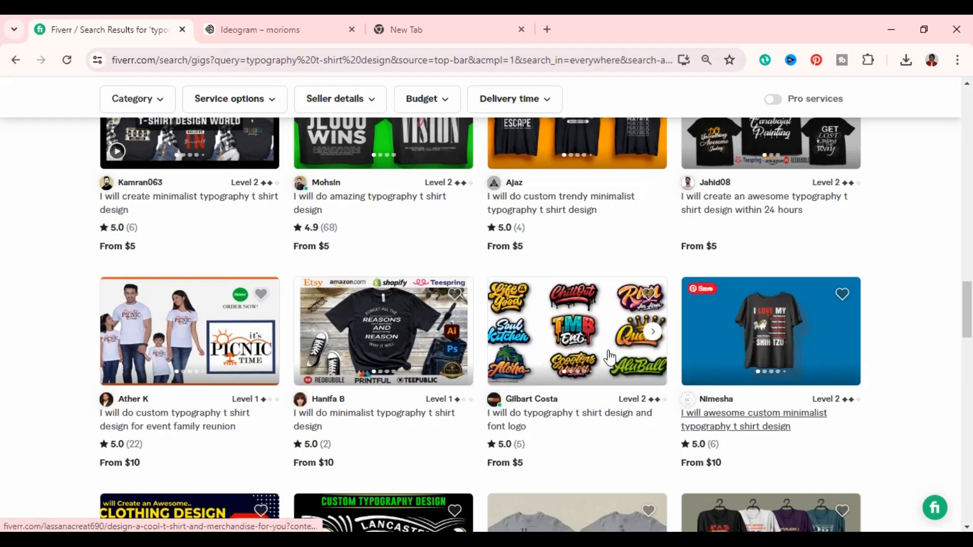
{"action": "scroll", "coordinate": [732, 383], "scroll_direction": "down", "scroll_amount": 1}
{"action": "scroll", "coordinate": [732, 383], "scroll_direction": "down", "scroll_amount": 1}
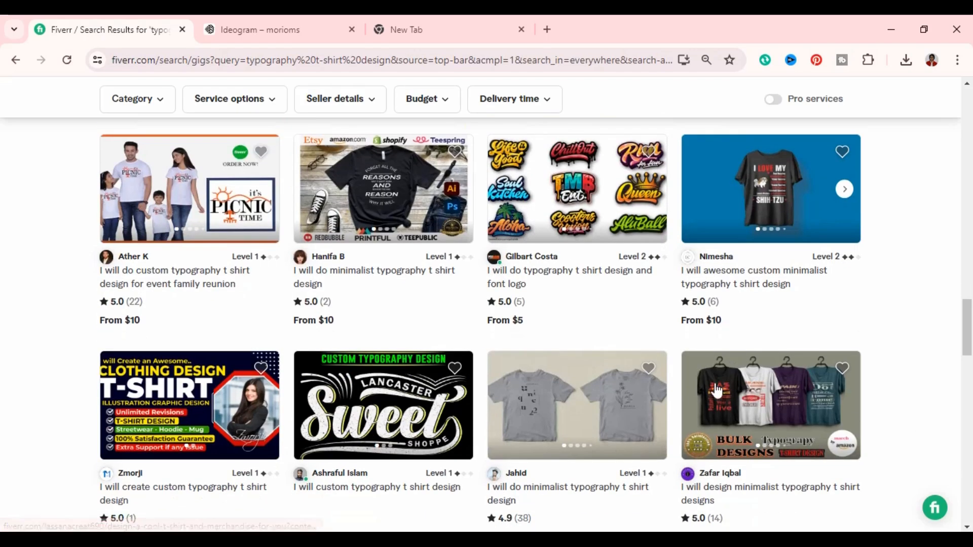
{"action": "scroll", "coordinate": [771, 321], "scroll_direction": "down", "scroll_amount": 2}
{"action": "scroll", "coordinate": [771, 321], "scroll_direction": "down", "scroll_amount": 1}
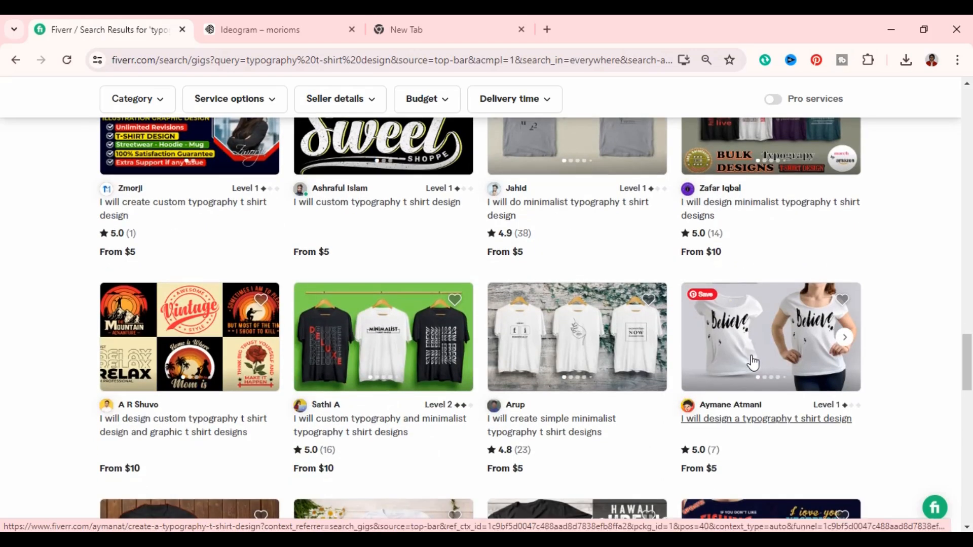
{"action": "scroll", "coordinate": [752, 361], "scroll_direction": "down", "scroll_amount": 2}
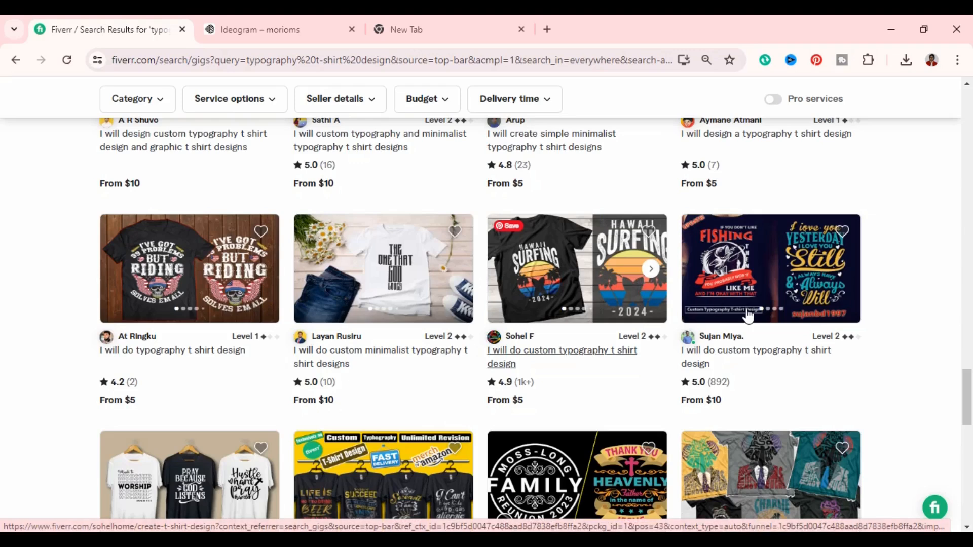
{"action": "scroll", "coordinate": [752, 362], "scroll_direction": "down", "scroll_amount": 1}
{"action": "scroll", "coordinate": [754, 366], "scroll_direction": "down", "scroll_amount": 3}
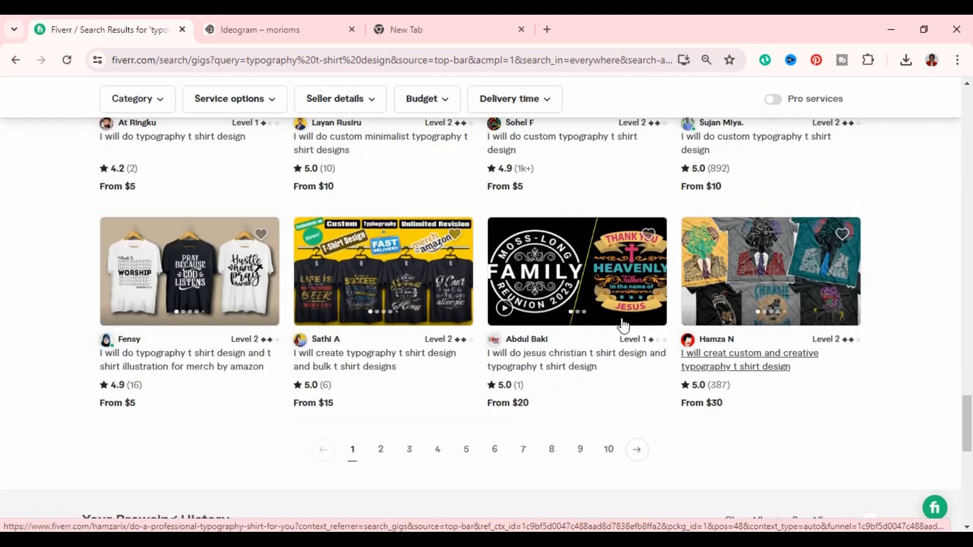
- Return to the first rows of gig results and compare their t-shirt designs, seller levels, review counts and starting prices
{"action": "scroll", "coordinate": [778, 332], "scroll_direction": "up", "scroll_amount": 6}
{"action": "scroll", "coordinate": [776, 330], "scroll_direction": "up", "scroll_amount": 10}
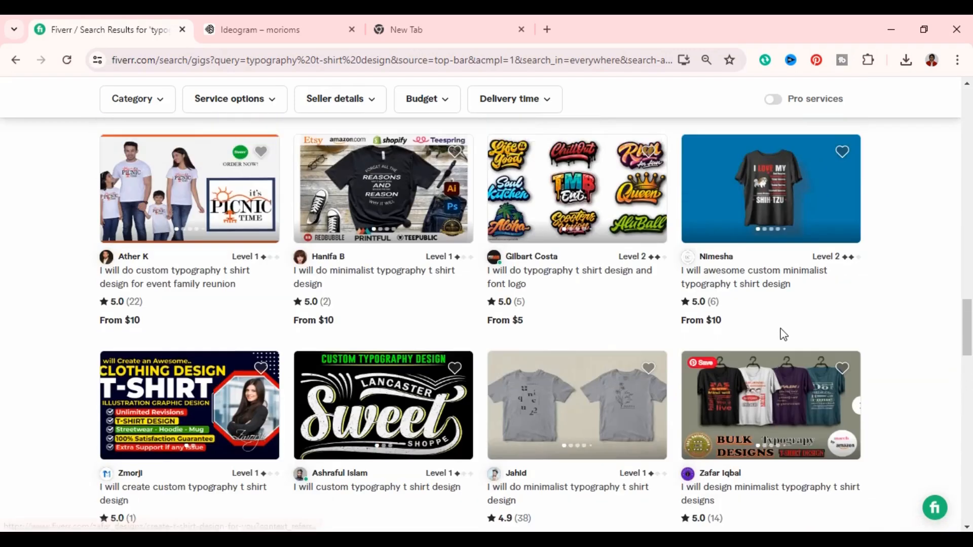
{"action": "scroll", "coordinate": [782, 335], "scroll_direction": "up", "scroll_amount": 3}
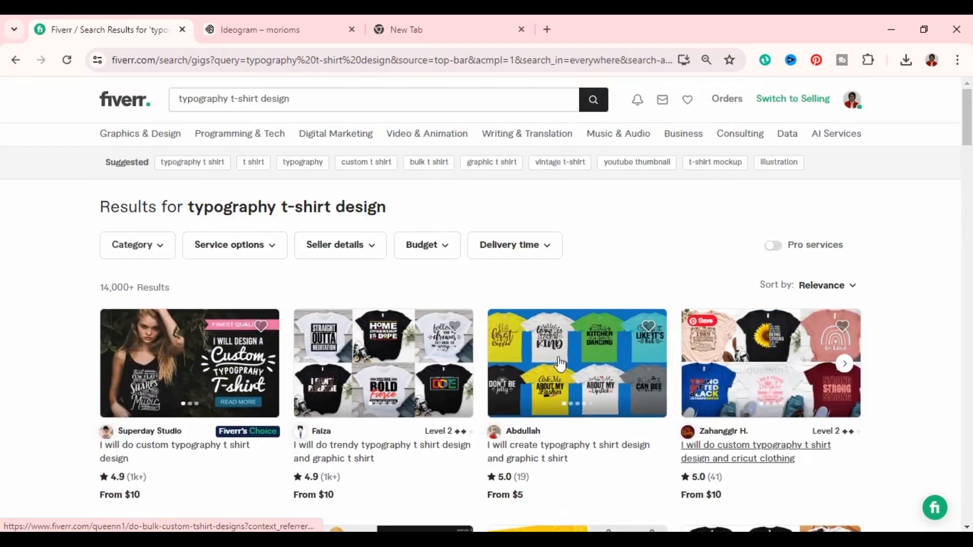
{"action": "scroll", "coordinate": [326, 450], "scroll_direction": "down", "scroll_amount": 3}
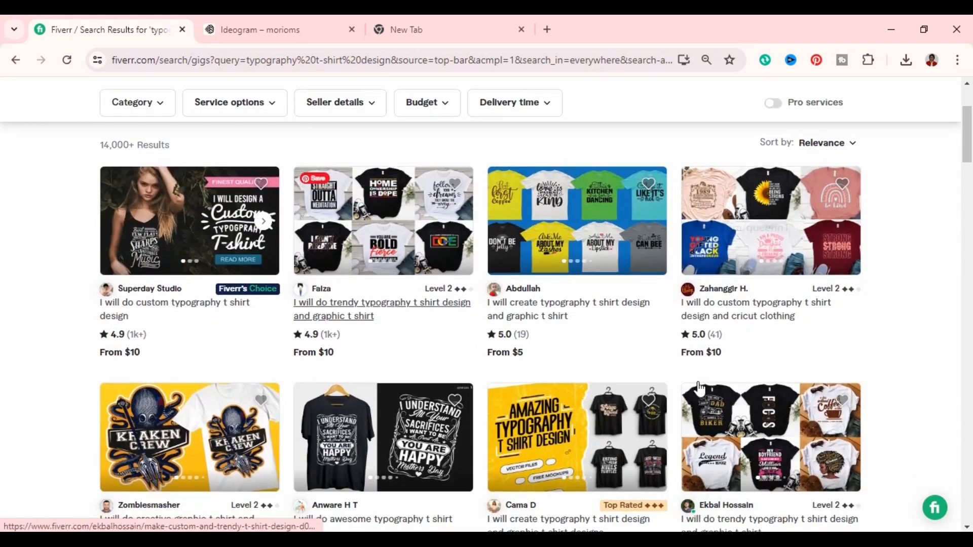
{"action": "mouse_move", "coordinate": [695, 393]}
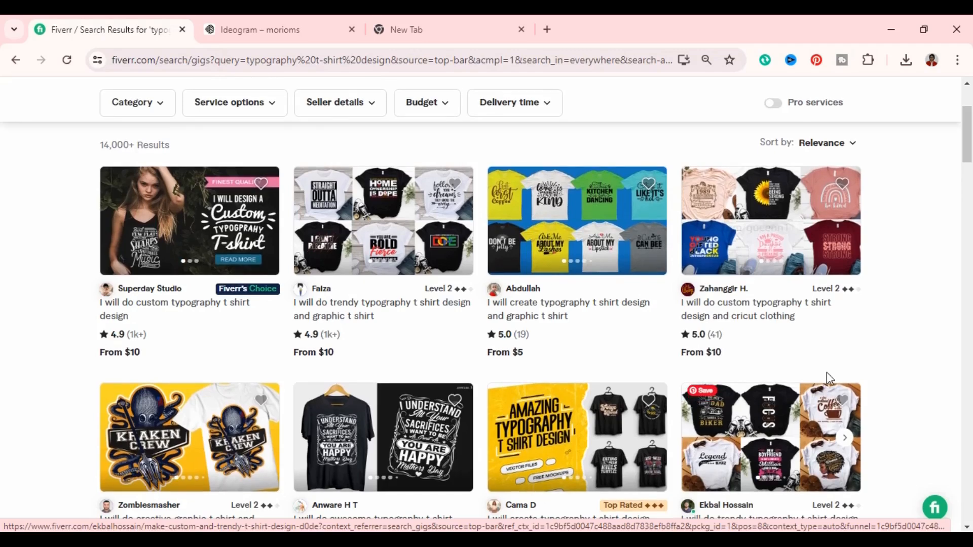
{"action": "scroll", "coordinate": [861, 360], "scroll_direction": "up", "scroll_amount": 3}
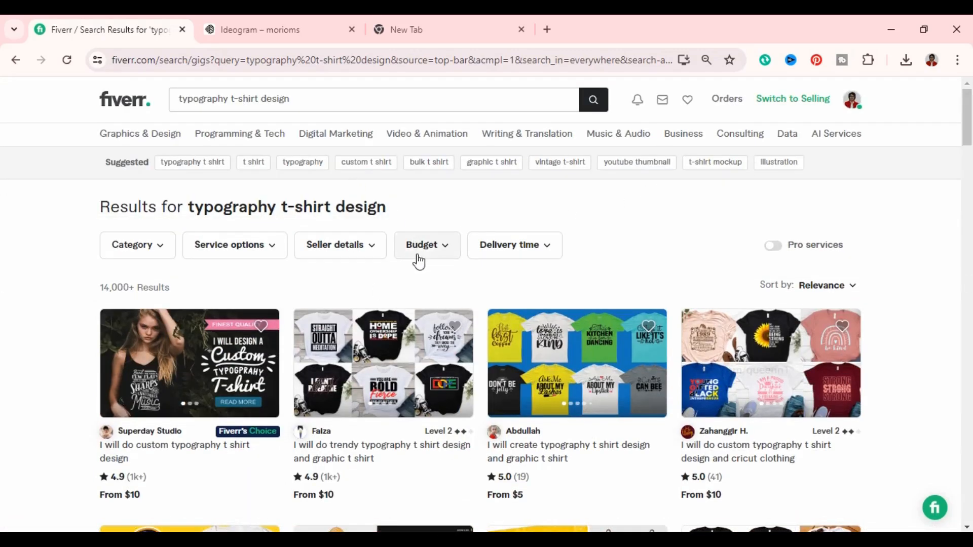
{"action": "scroll", "coordinate": [415, 254], "scroll_direction": "down", "scroll_amount": 5}
{"action": "scroll", "coordinate": [433, 302], "scroll_direction": "up", "scroll_amount": 4}
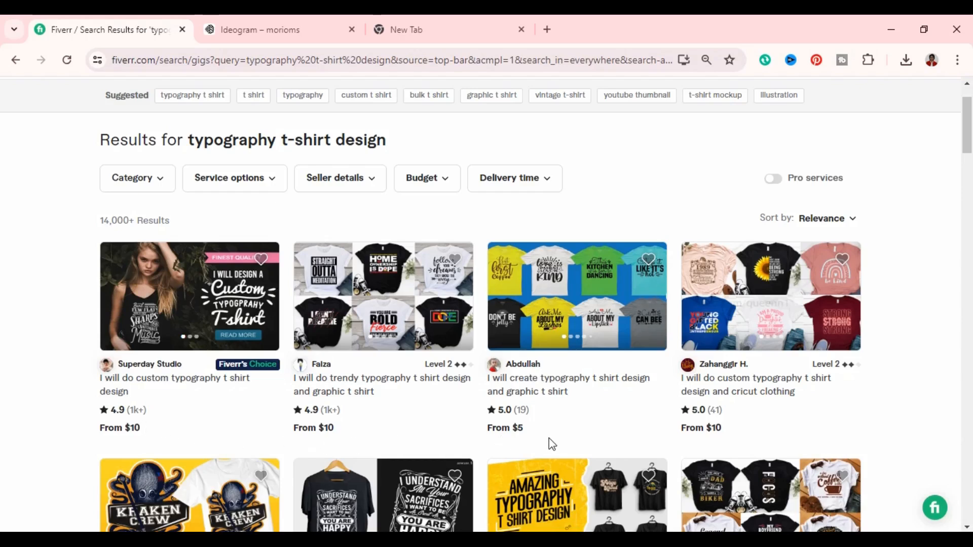
{"action": "scroll", "coordinate": [679, 449], "scroll_direction": "down", "scroll_amount": 5}
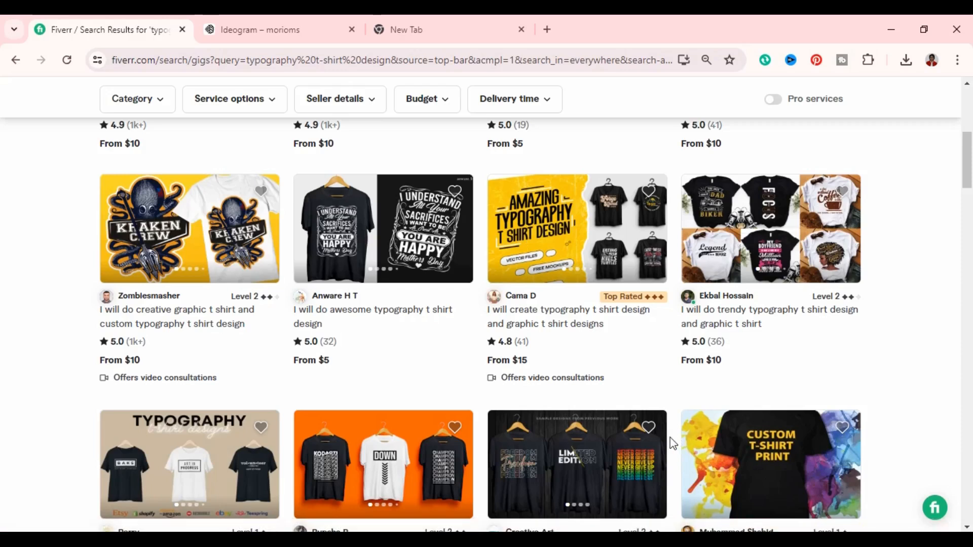
{"action": "scroll", "coordinate": [682, 449], "scroll_direction": "up", "scroll_amount": 4}
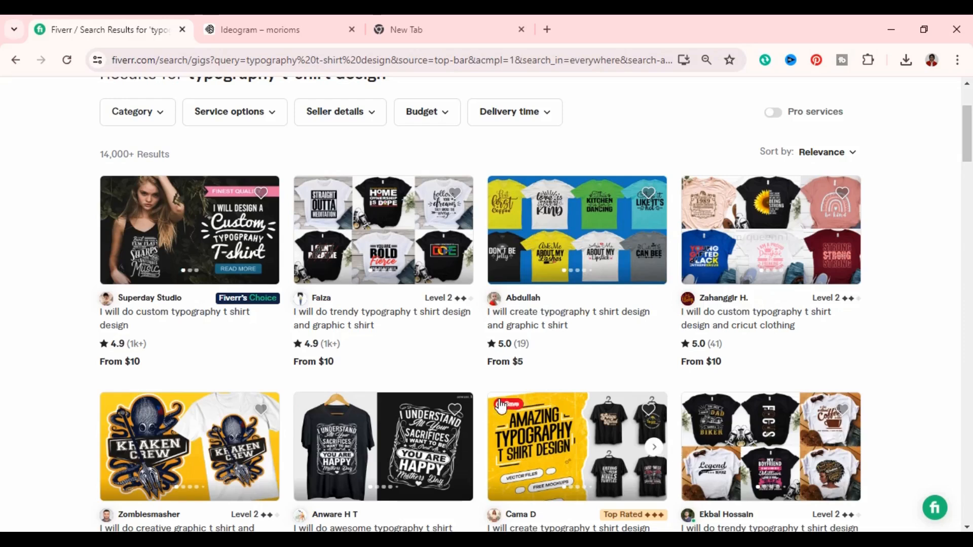
{"action": "mouse_move", "coordinate": [500, 405]}
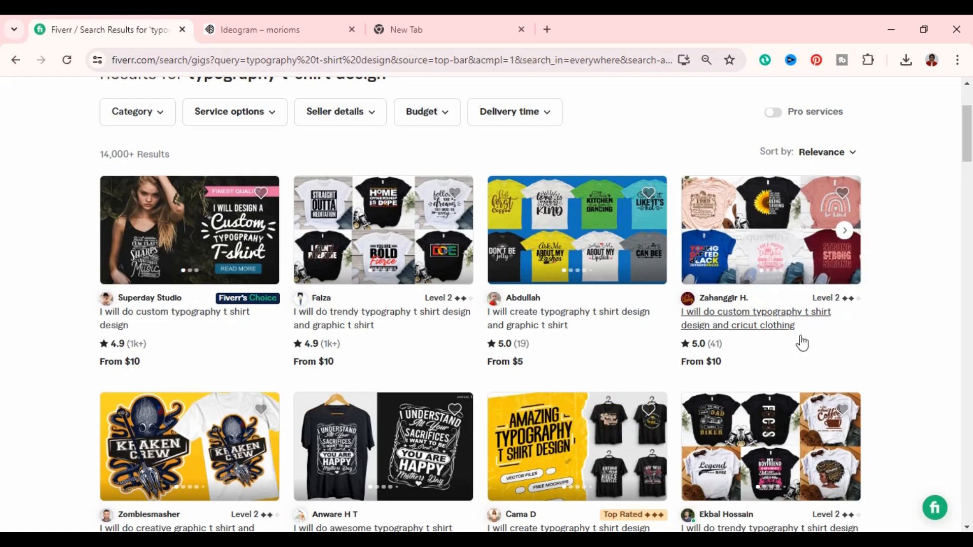
{"action": "scroll", "coordinate": [758, 404], "scroll_direction": "up", "scroll_amount": 3}
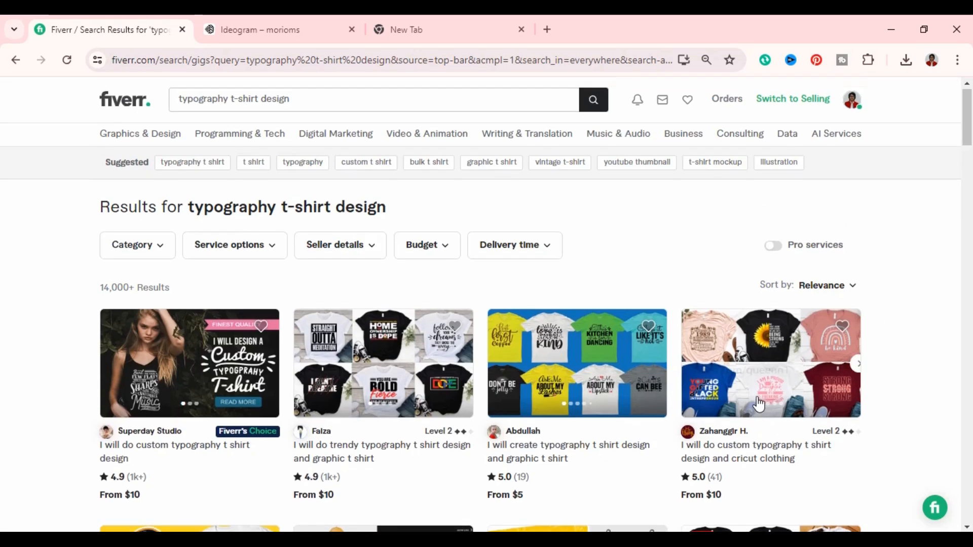
{"action": "scroll", "coordinate": [760, 404], "scroll_direction": "down", "scroll_amount": 6}
{"action": "scroll", "coordinate": [760, 404], "scroll_direction": "down", "scroll_amount": 5}
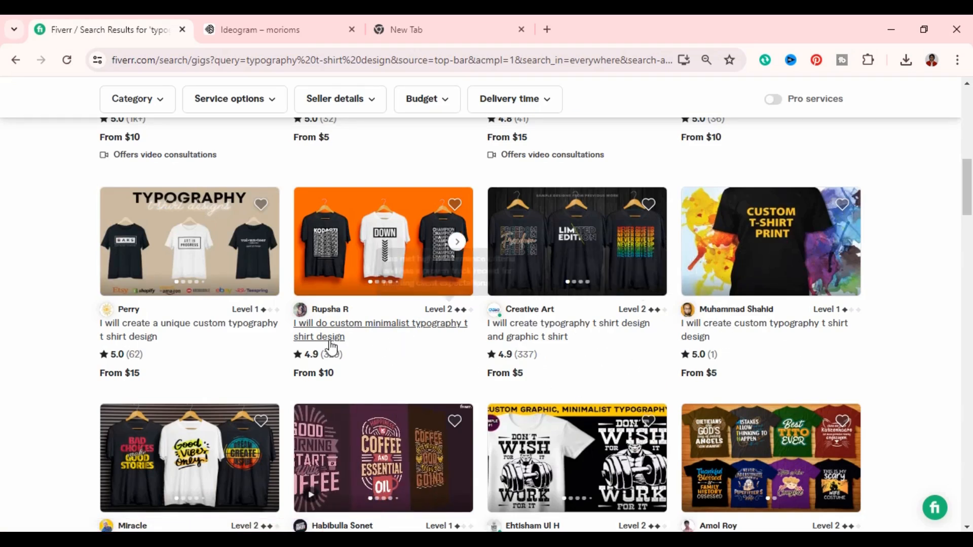
{"action": "scroll", "coordinate": [586, 286], "scroll_direction": "up", "scroll_amount": 1}
{"action": "scroll", "coordinate": [586, 287], "scroll_direction": "up", "scroll_amount": 3}
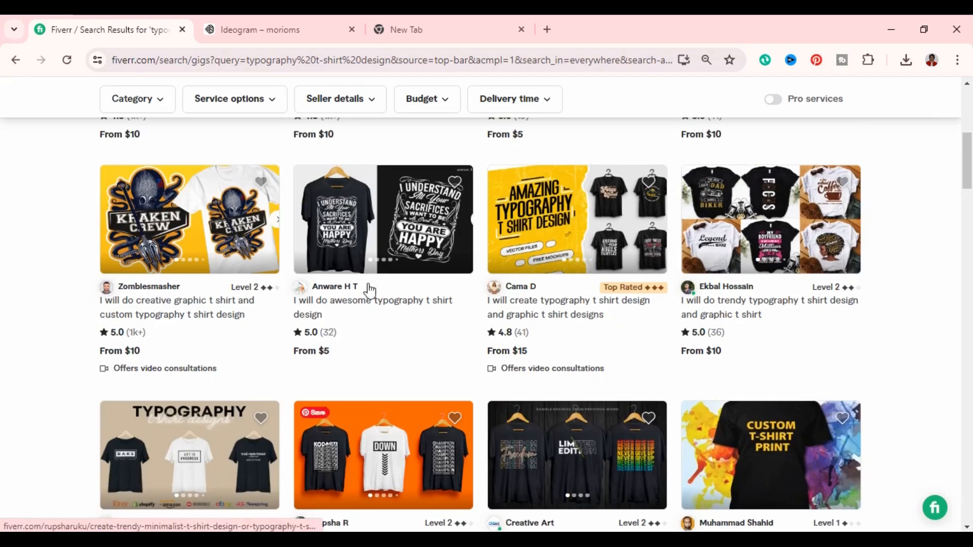
{"action": "scroll", "coordinate": [508, 318], "scroll_direction": "up", "scroll_amount": 4}
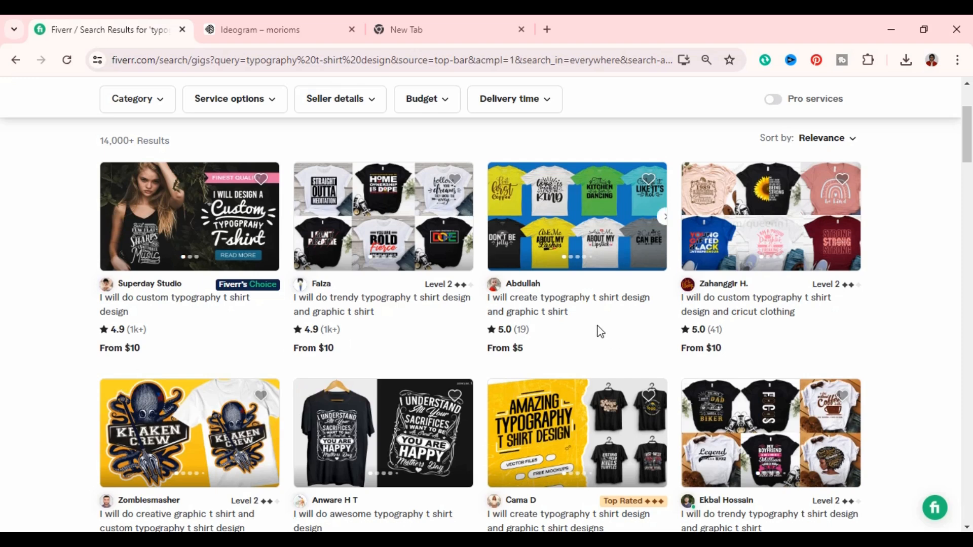
{"action": "scroll", "coordinate": [716, 400], "scroll_direction": "down", "scroll_amount": 1}
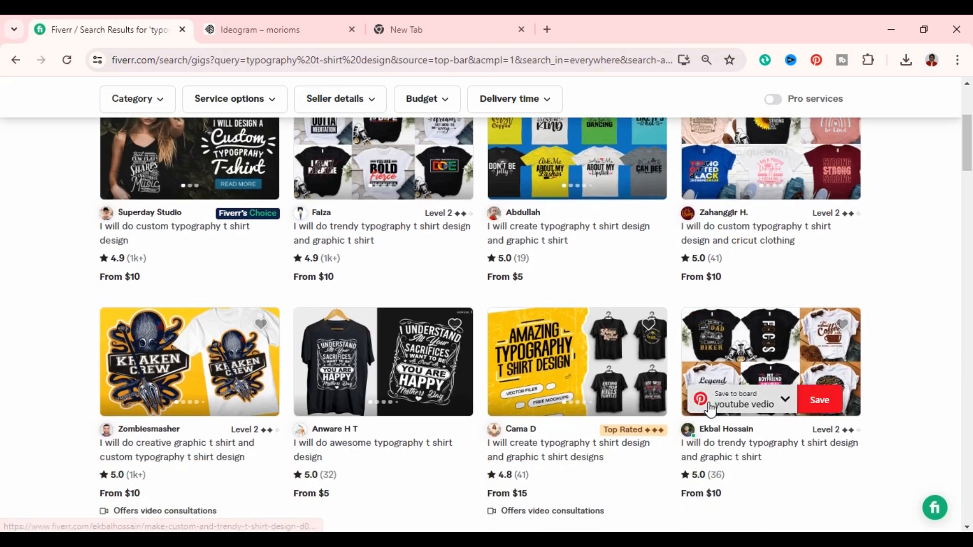
- Look through further rows of typography t-shirt gigs, comparing sample designs, seller levels, ratings and starting prices
{"action": "scroll", "coordinate": [615, 455], "scroll_direction": "down", "scroll_amount": 1}
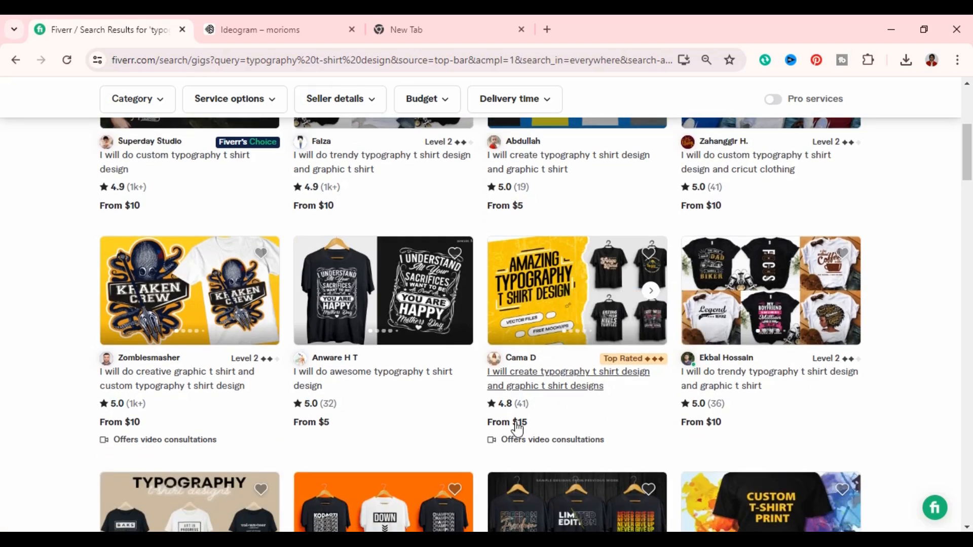
{"action": "scroll", "coordinate": [840, 476], "scroll_direction": "down", "scroll_amount": 4}
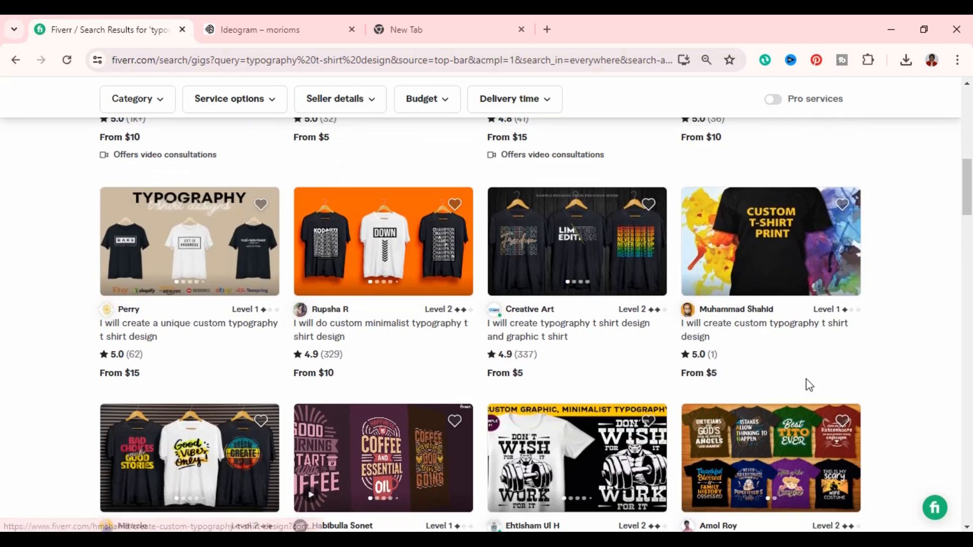
{"action": "scroll", "coordinate": [862, 385], "scroll_direction": "down", "scroll_amount": 4}
{"action": "scroll", "coordinate": [681, 380], "scroll_direction": "down", "scroll_amount": 3}
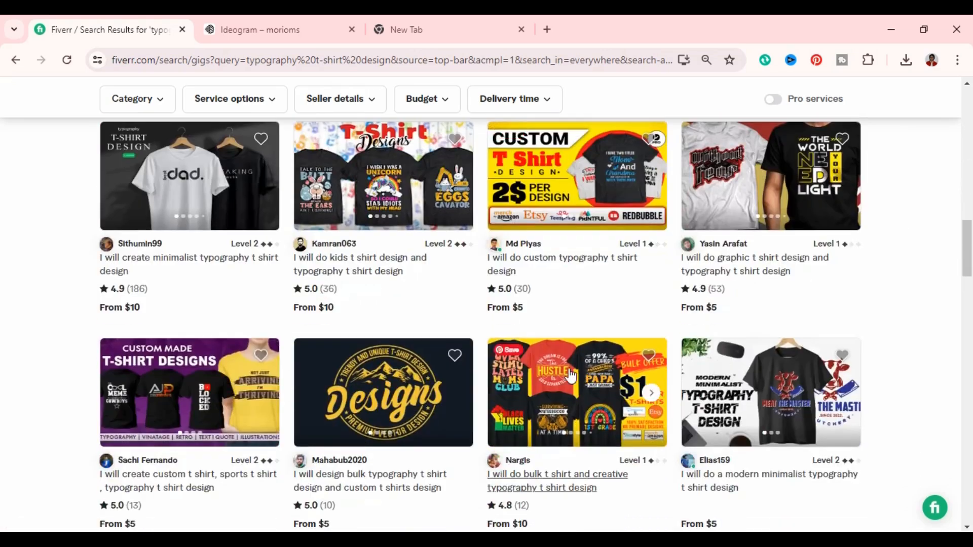
{"action": "scroll", "coordinate": [680, 370], "scroll_direction": "down", "scroll_amount": 5}
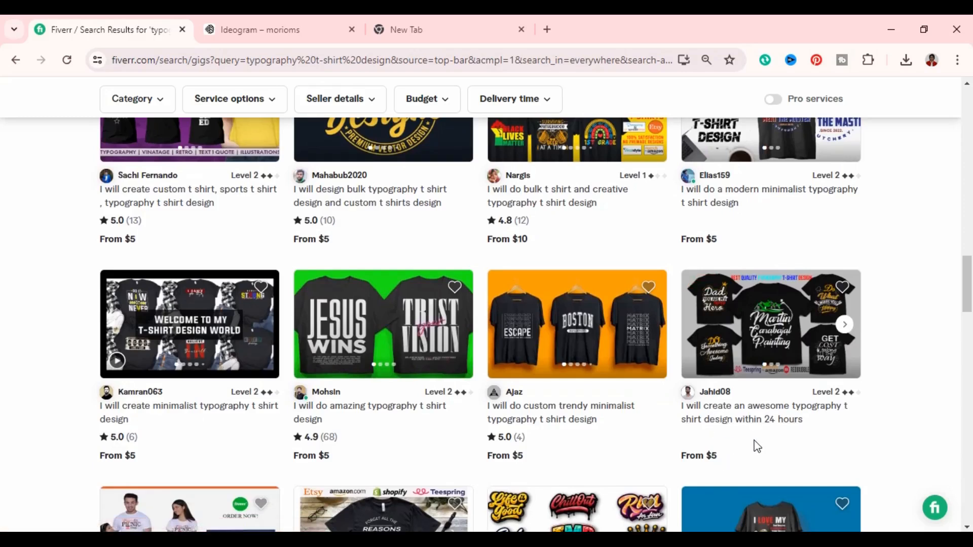
{"action": "scroll", "coordinate": [744, 451], "scroll_direction": "down", "scroll_amount": 5}
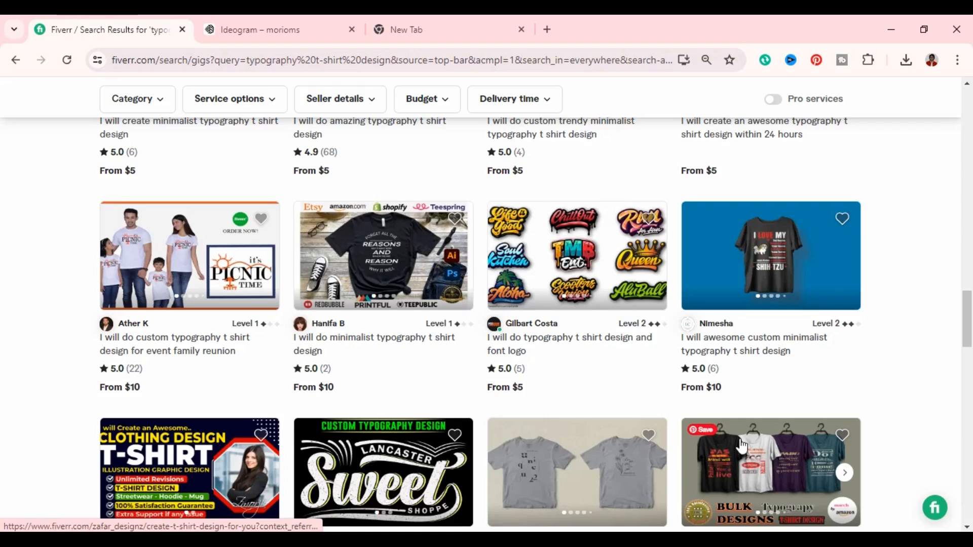
{"action": "scroll", "coordinate": [741, 446], "scroll_direction": "down", "scroll_amount": 1}
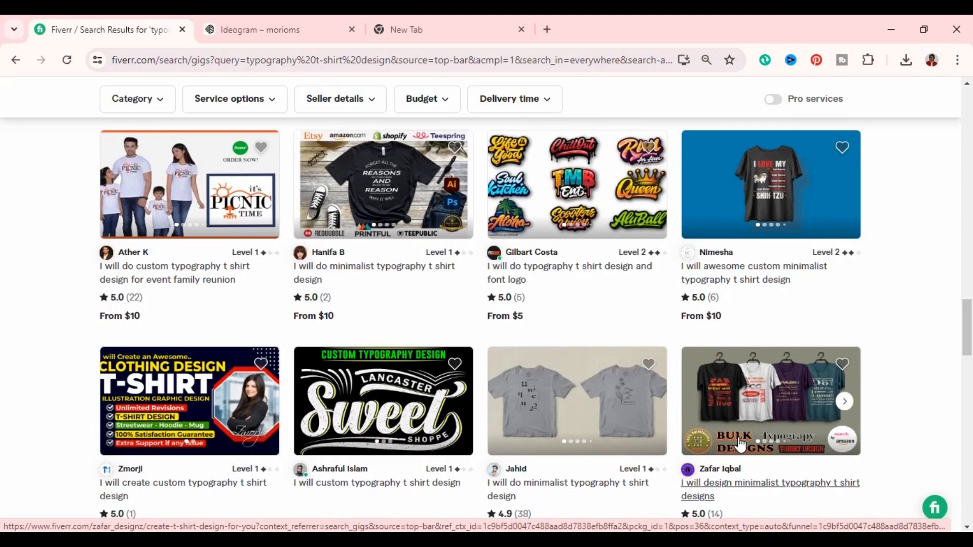
{"action": "scroll", "coordinate": [744, 436], "scroll_direction": "down", "scroll_amount": 3}
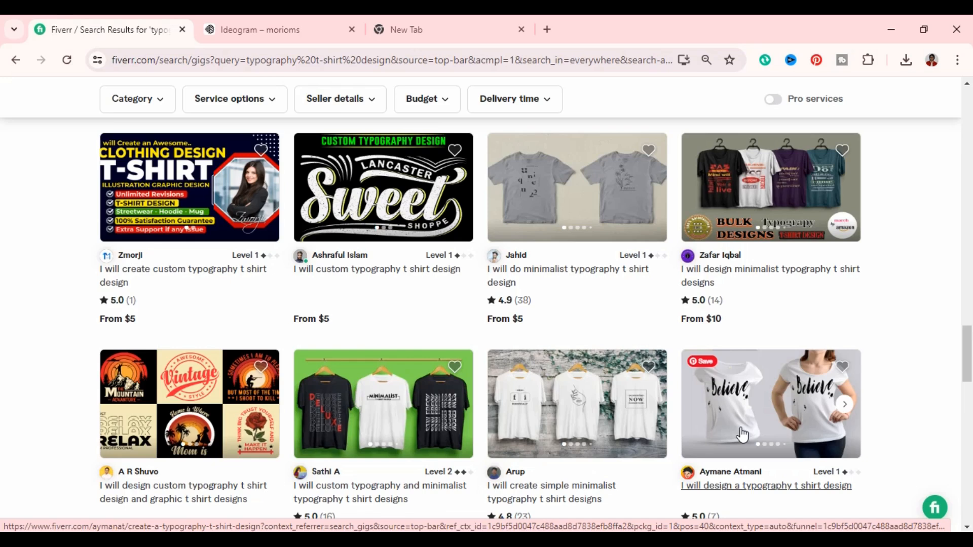
{"action": "scroll", "coordinate": [743, 434], "scroll_direction": "down", "scroll_amount": 1}
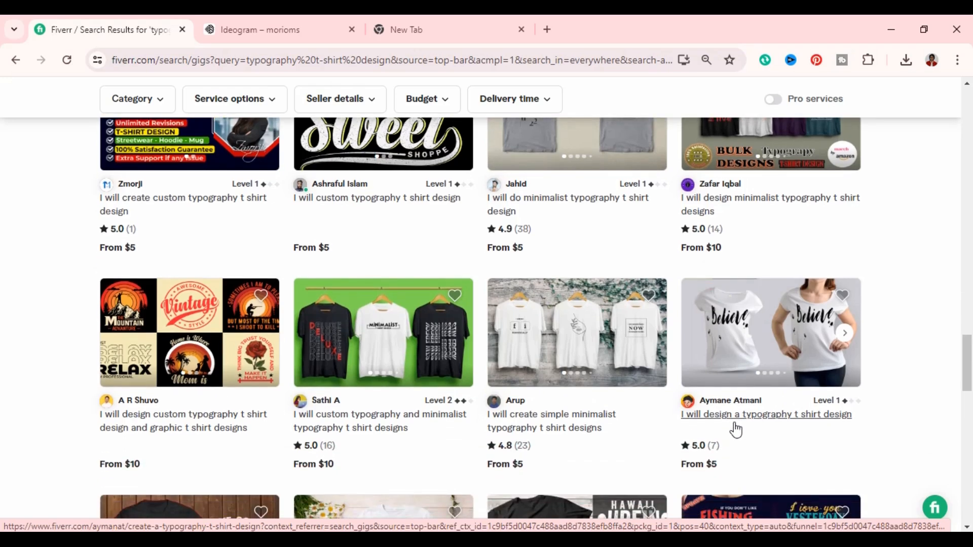
- Switch to Ideogram and browse the liked collection for a lettering design that suits a t-shirt
{"action": "left_click", "coordinate": [290, 31]}
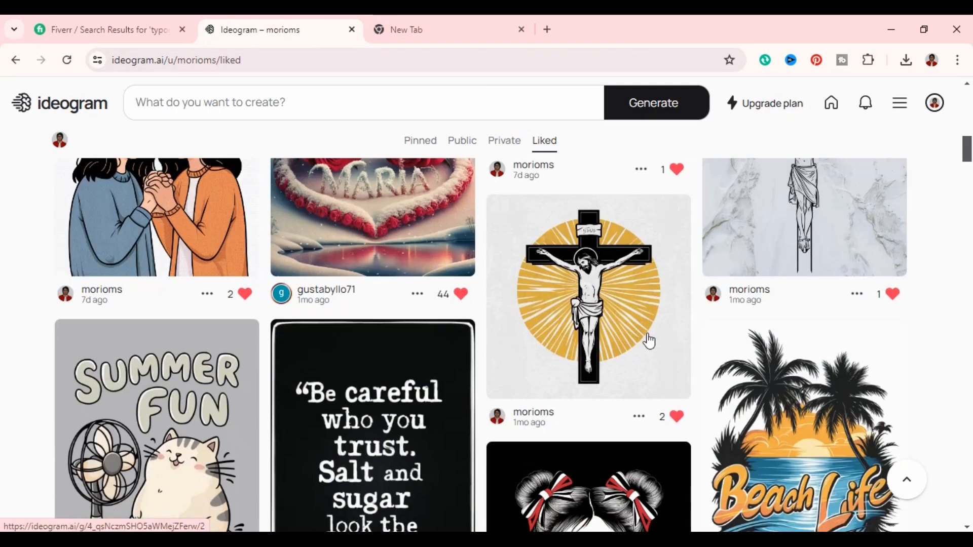
{"action": "scroll", "coordinate": [707, 343], "scroll_direction": "up", "scroll_amount": 10}
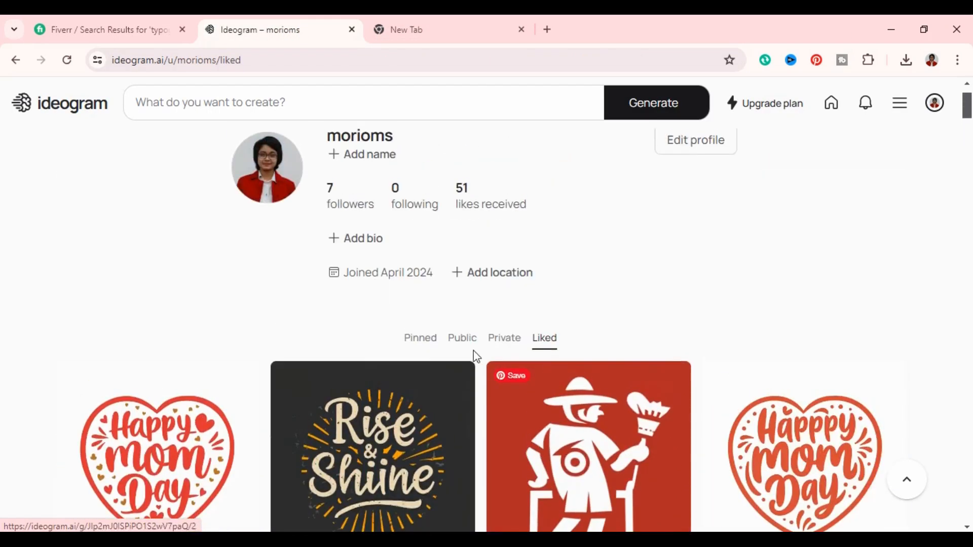
{"action": "scroll", "coordinate": [633, 477], "scroll_direction": "down", "scroll_amount": 7}
{"action": "scroll", "coordinate": [872, 502], "scroll_direction": "up", "scroll_amount": 4}
{"action": "scroll", "coordinate": [862, 494], "scroll_direction": "down", "scroll_amount": 5}
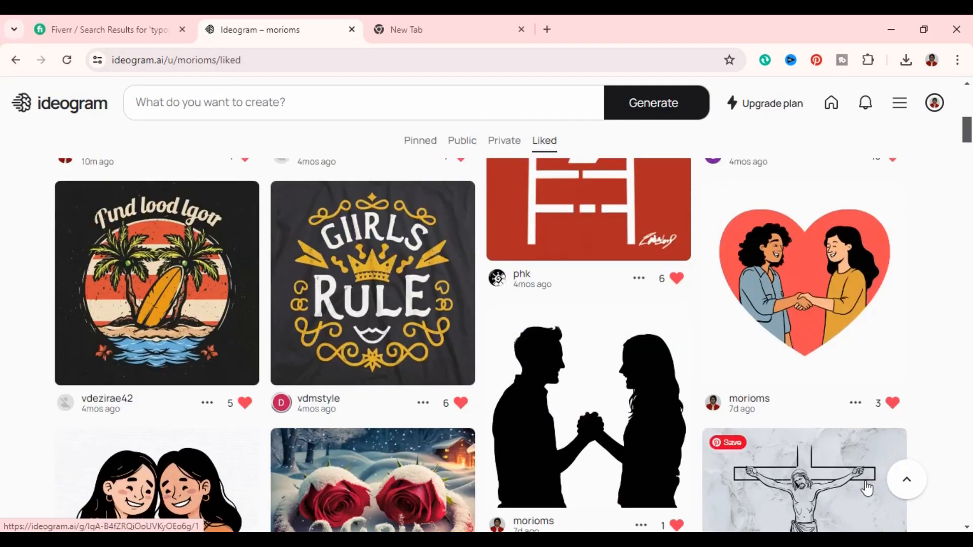
{"action": "scroll", "coordinate": [868, 484], "scroll_direction": "up", "scroll_amount": 5}
{"action": "scroll", "coordinate": [828, 268], "scroll_direction": "up", "scroll_amount": 3}
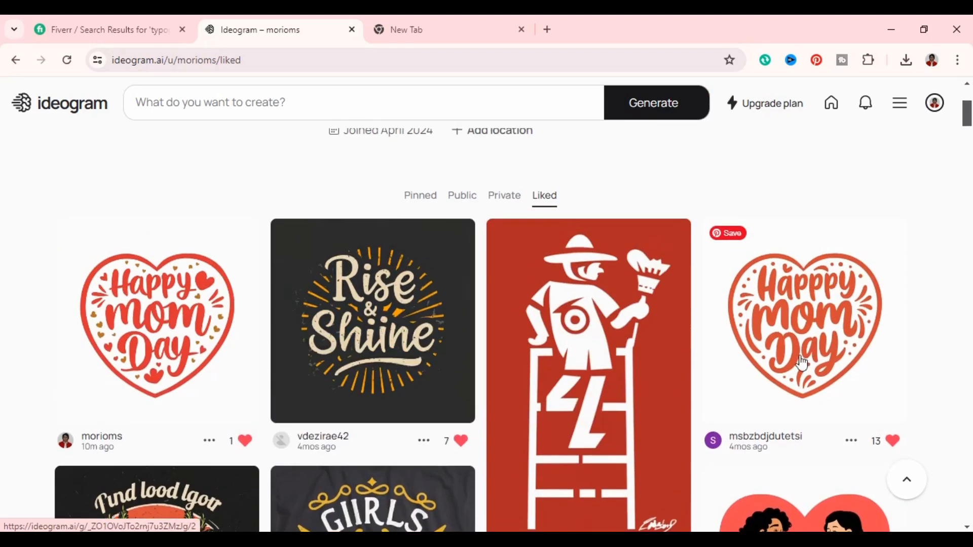
- Open the orange heart-framed Mom Day lettering design with no gold accents and remix it with its existing prompt
{"action": "left_click", "coordinate": [839, 340]}
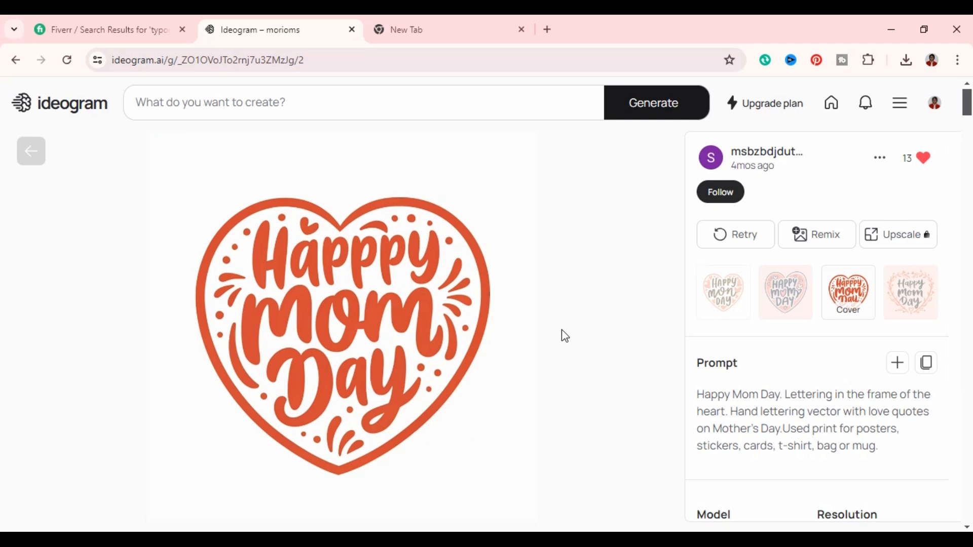
{"action": "left_click", "coordinate": [824, 238]}
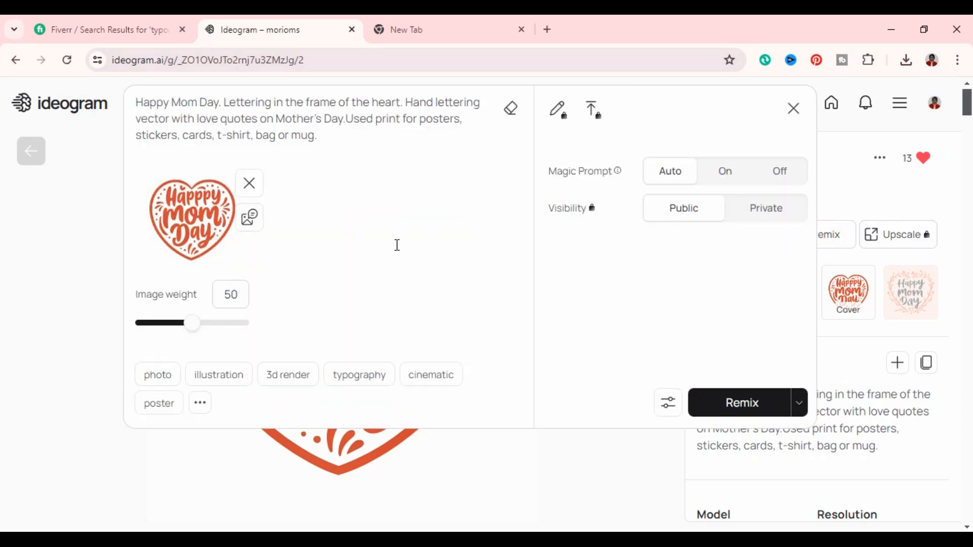
{"action": "left_click", "coordinate": [730, 404]}
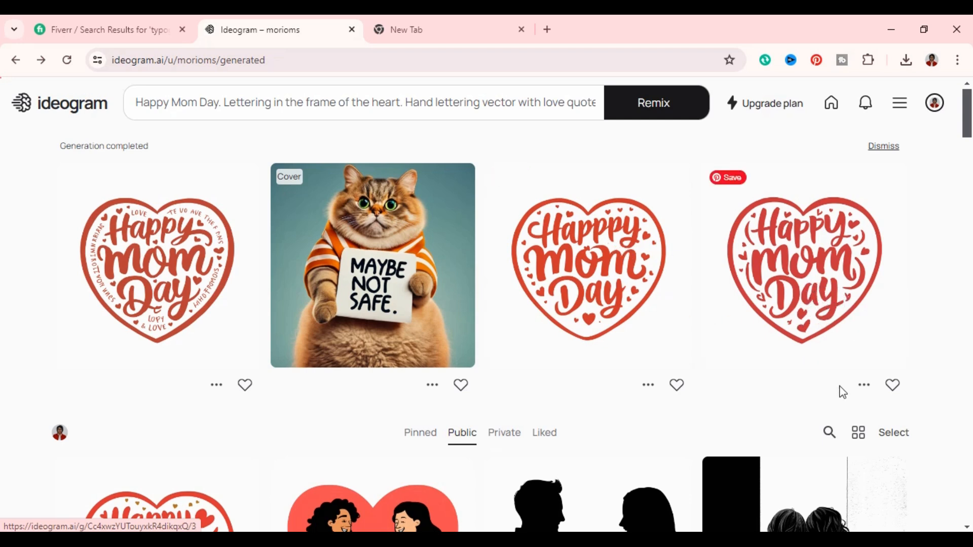
- Download the fourth remixed Happy Mom Day heart as a JPEG (70% quality)
{"action": "left_click", "coordinate": [864, 386]}
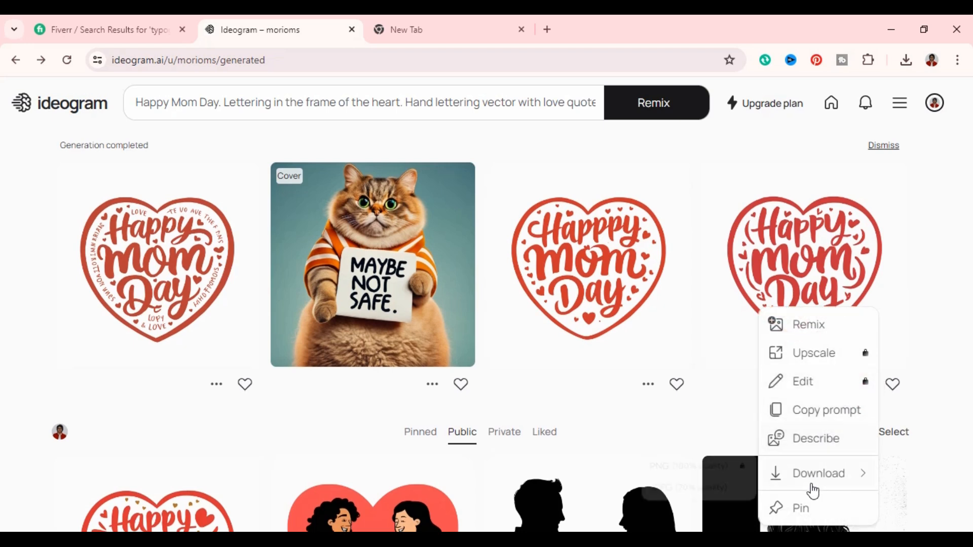
{"action": "mouse_move", "coordinate": [809, 484]}
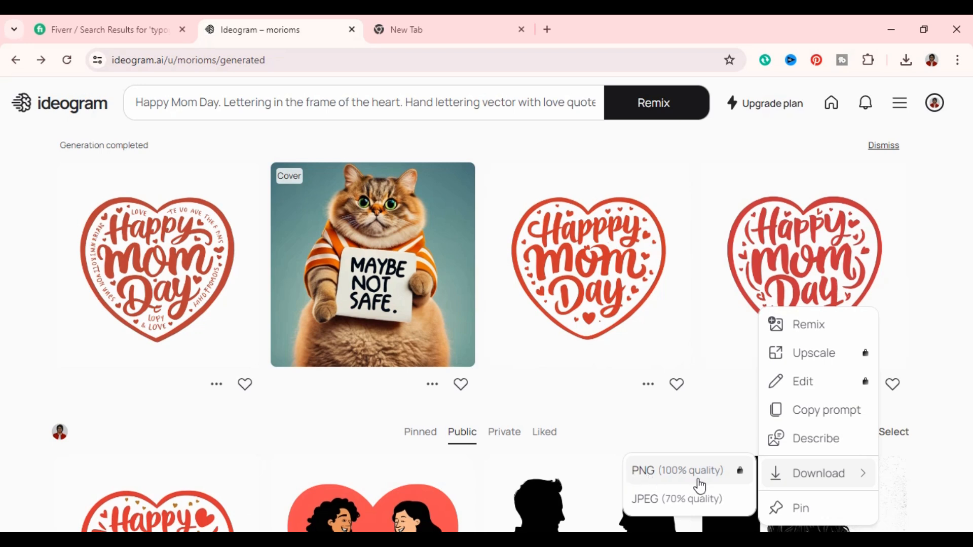
{"action": "left_click", "coordinate": [646, 500]}
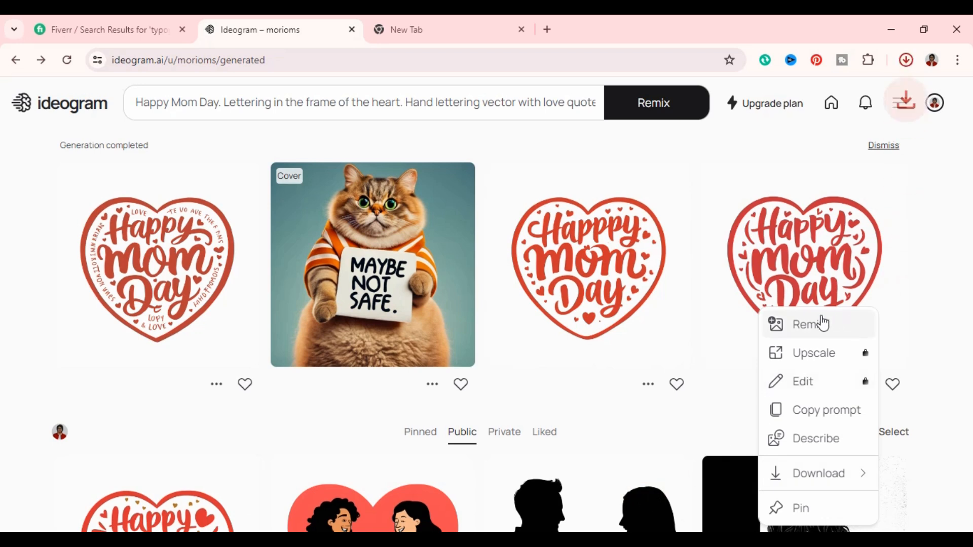
{"action": "left_click", "coordinate": [665, 141]}
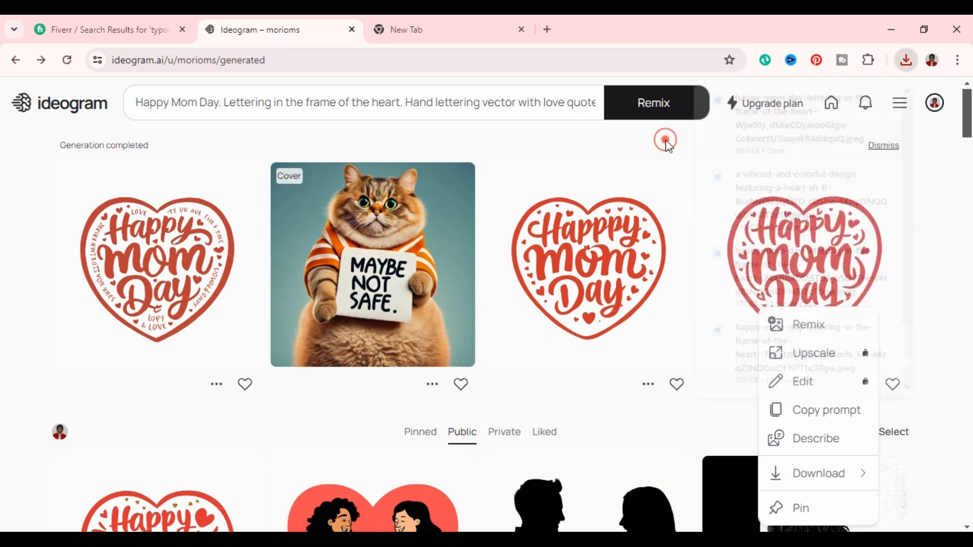
- Remix the Happy Mom Day prompt again to generate another set of four heart variations
{"action": "scroll", "coordinate": [918, 311], "scroll_direction": "down", "scroll_amount": 2}
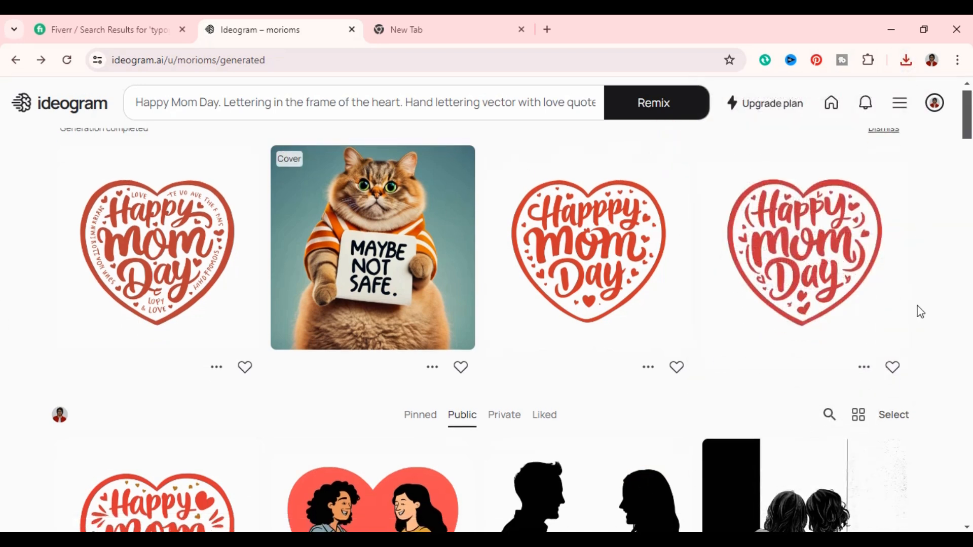
{"action": "scroll", "coordinate": [923, 315], "scroll_direction": "up", "scroll_amount": 2}
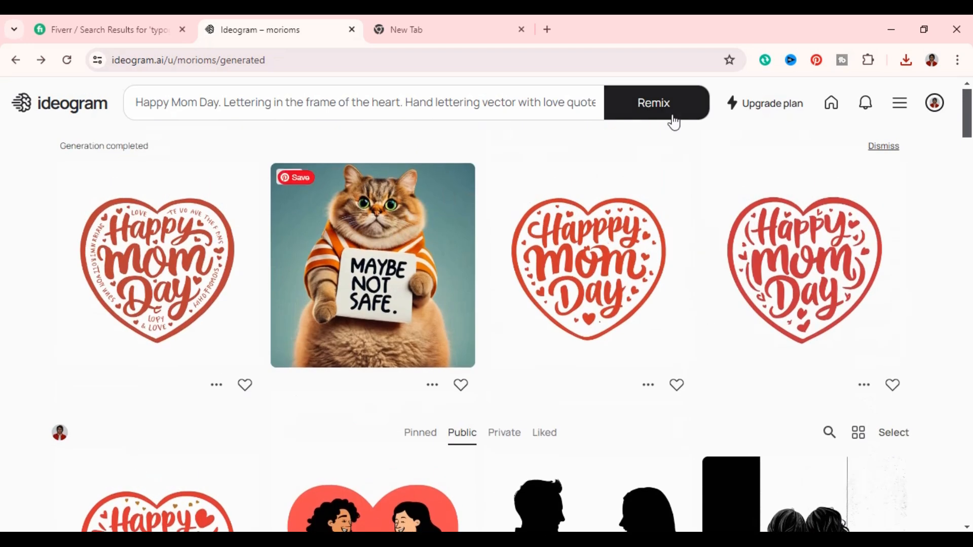
{"action": "left_click", "coordinate": [644, 107]}
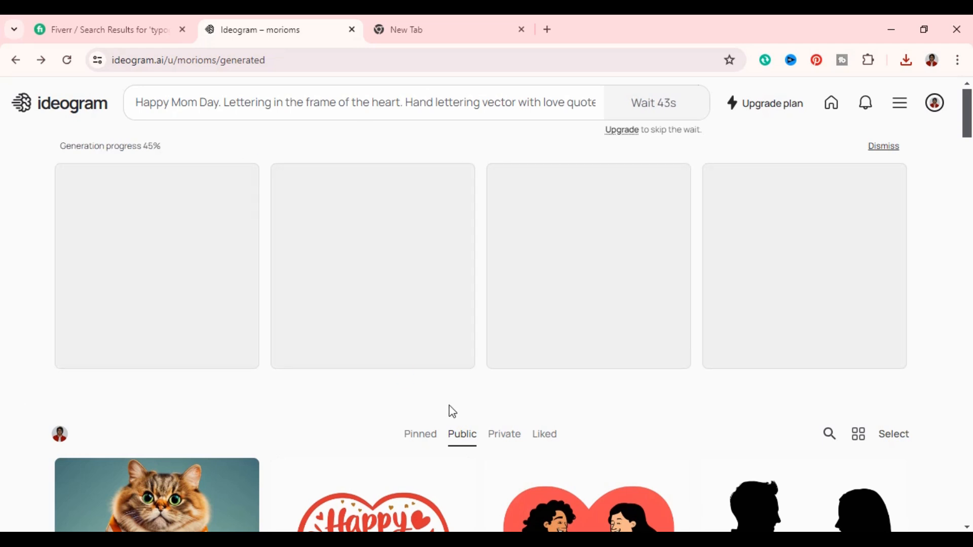
{"action": "scroll", "coordinate": [451, 410], "scroll_direction": "down", "scroll_amount": 4}
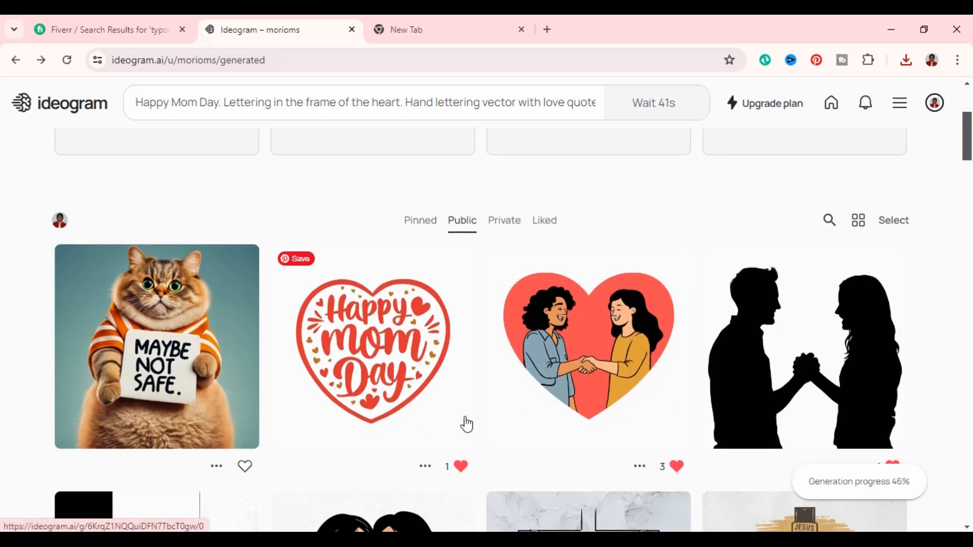
{"action": "scroll", "coordinate": [342, 274], "scroll_direction": "up", "scroll_amount": 4}
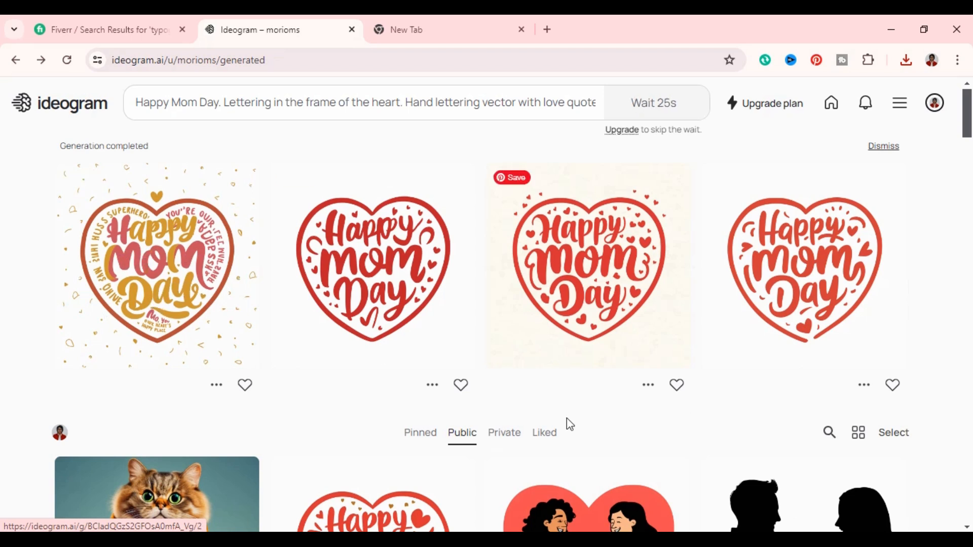
- Like the second, third and fourth designs of the new Happy Mom Day set
{"action": "left_click", "coordinate": [677, 386]}
{"action": "left_click", "coordinate": [894, 387]}
{"action": "left_click", "coordinate": [462, 387]}
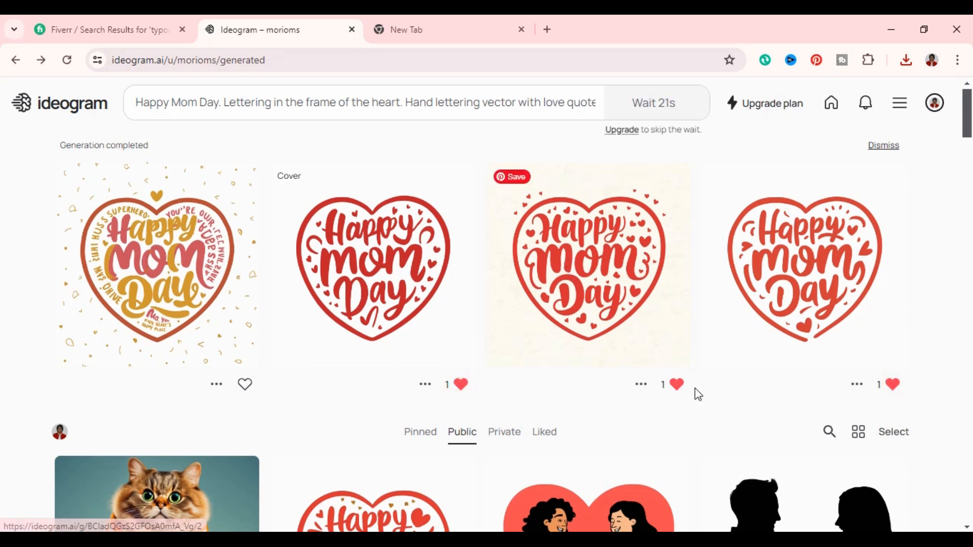
- Download the third new Happy Mom Day design, the one on a cream background, as a JPEG (70% quality)
{"action": "left_click", "coordinate": [642, 385]}
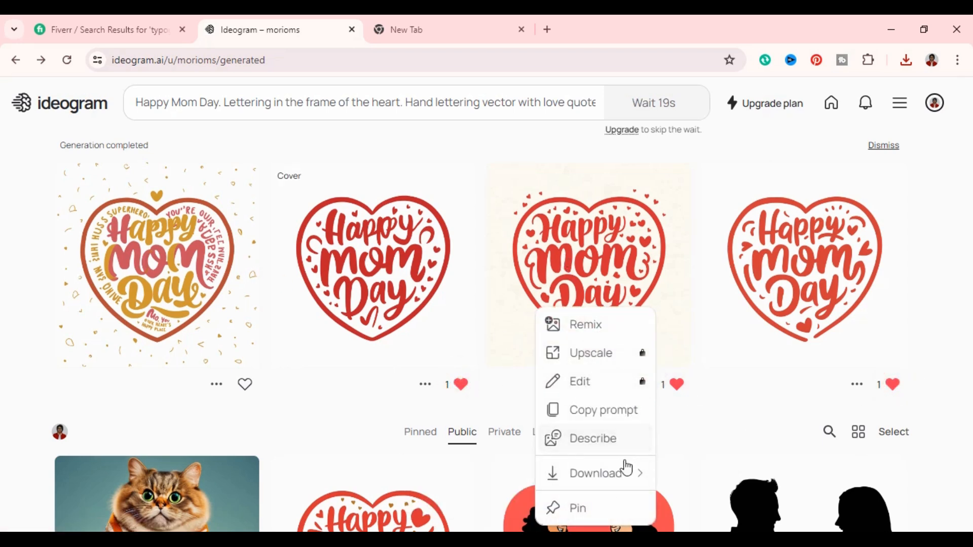
{"action": "left_click", "coordinate": [615, 478]}
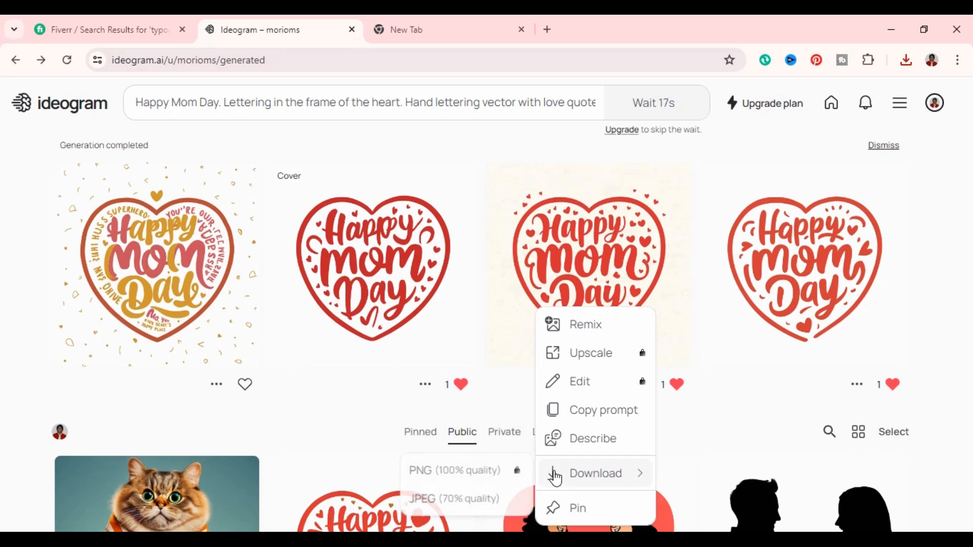
{"action": "left_click", "coordinate": [453, 500]}
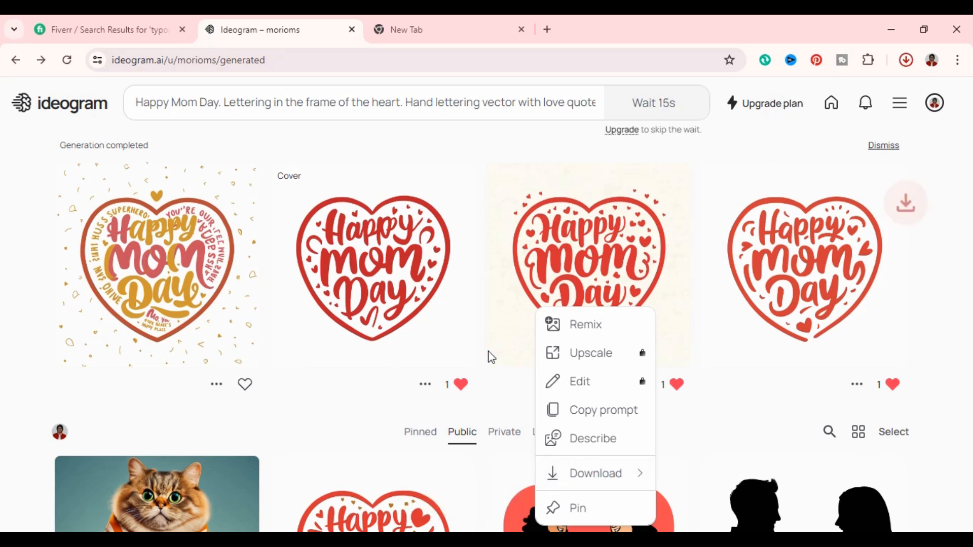
{"action": "left_click", "coordinate": [662, 168]}
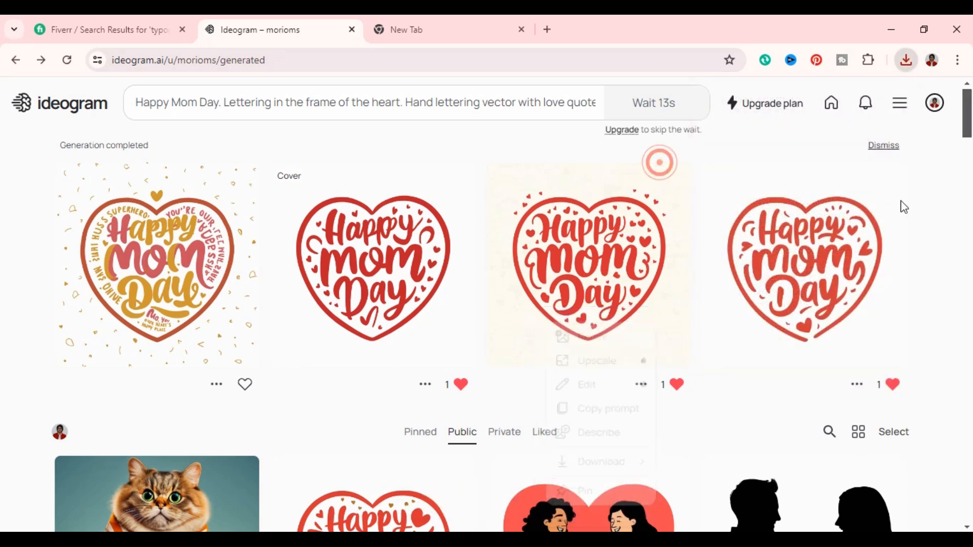
- Download the fourth design of the new Happy Mom Day set as a JPEG (70% quality)
{"action": "left_click", "coordinate": [856, 386]}
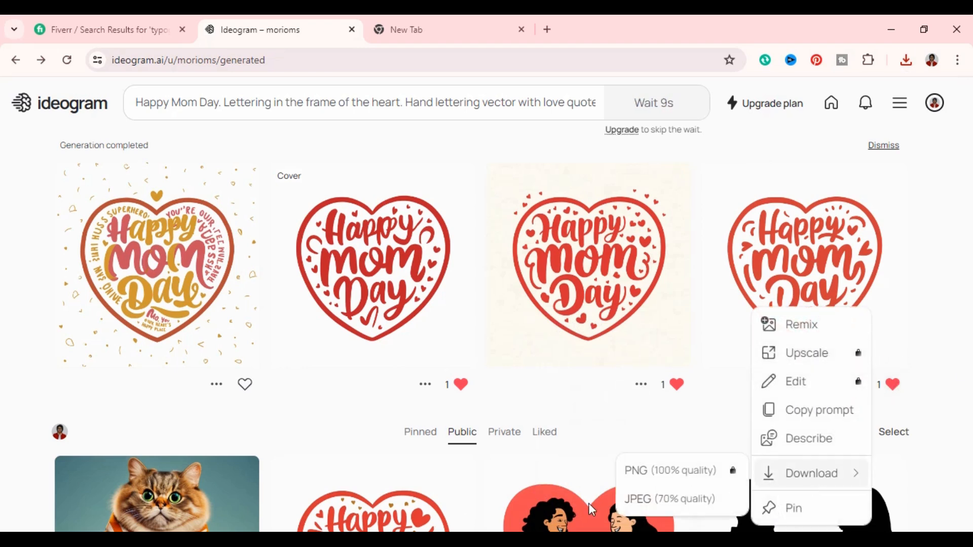
{"action": "left_click", "coordinate": [682, 502]}
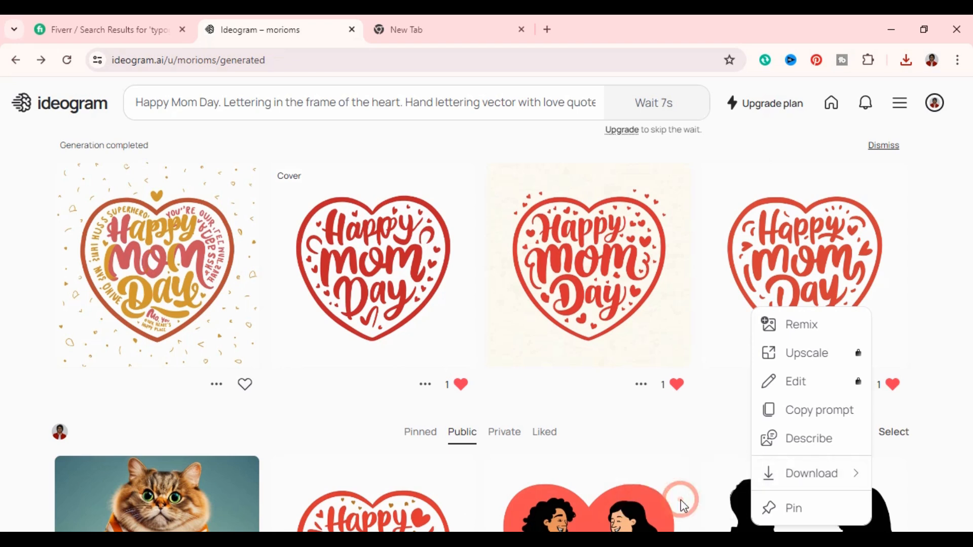
{"action": "mouse_move", "coordinate": [805, 463]}
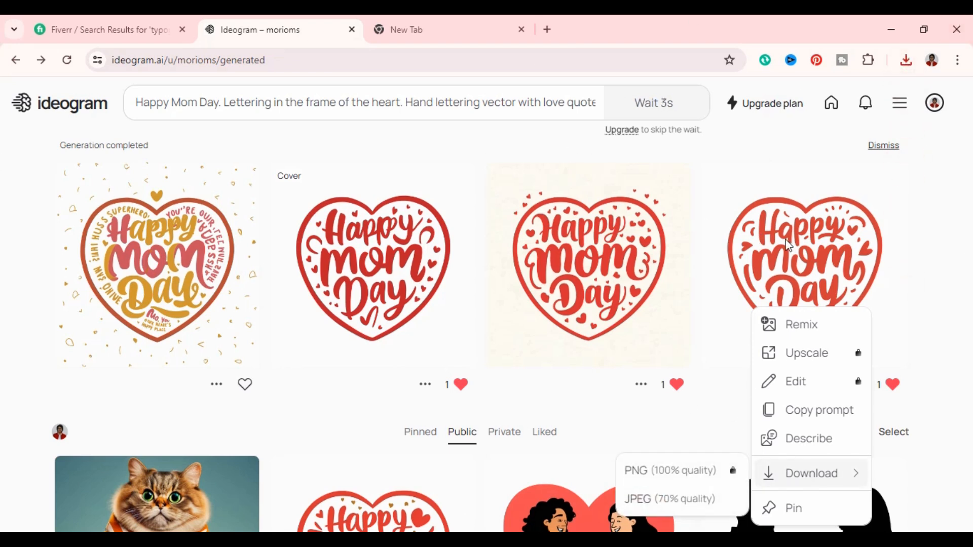
{"action": "left_click", "coordinate": [904, 218]}
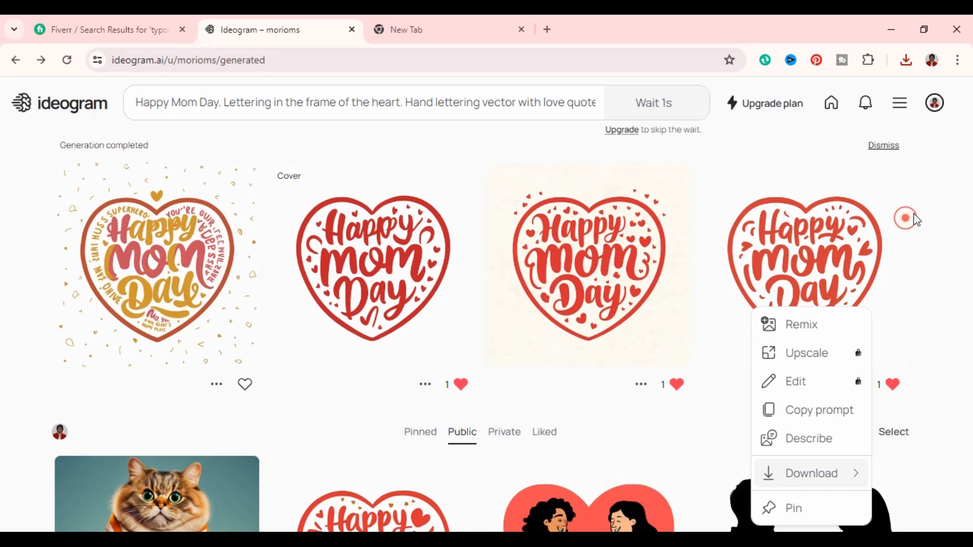
{"action": "left_click", "coordinate": [555, 152]}
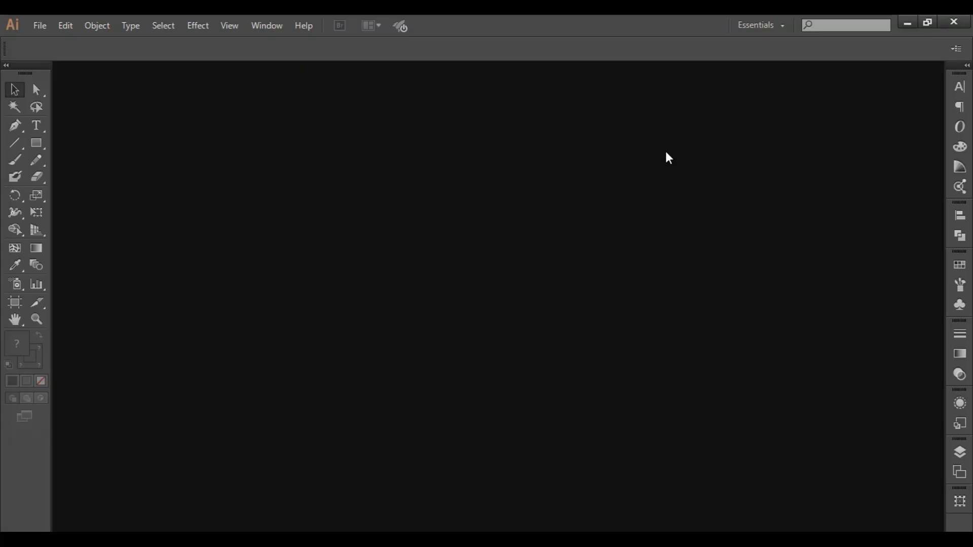
- Begin setting up a new document with pixels as the units
{"action": "left_click", "coordinate": [43, 27]}
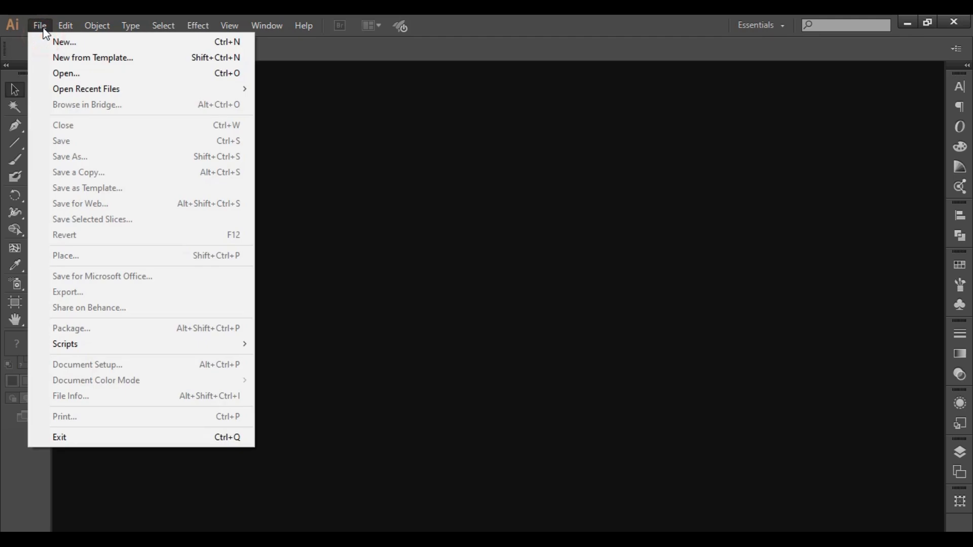
{"action": "left_click", "coordinate": [113, 42]}
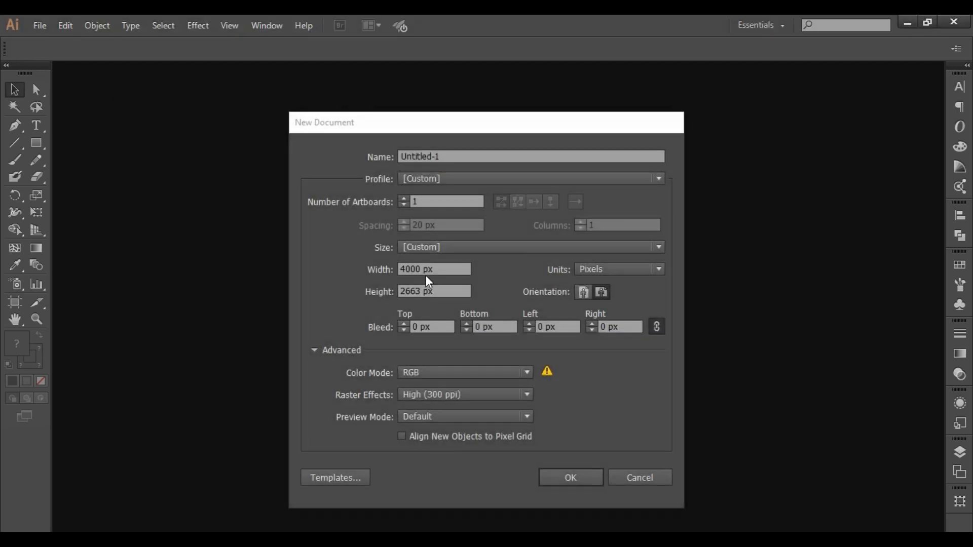
{"action": "left_click", "coordinate": [381, 274]}
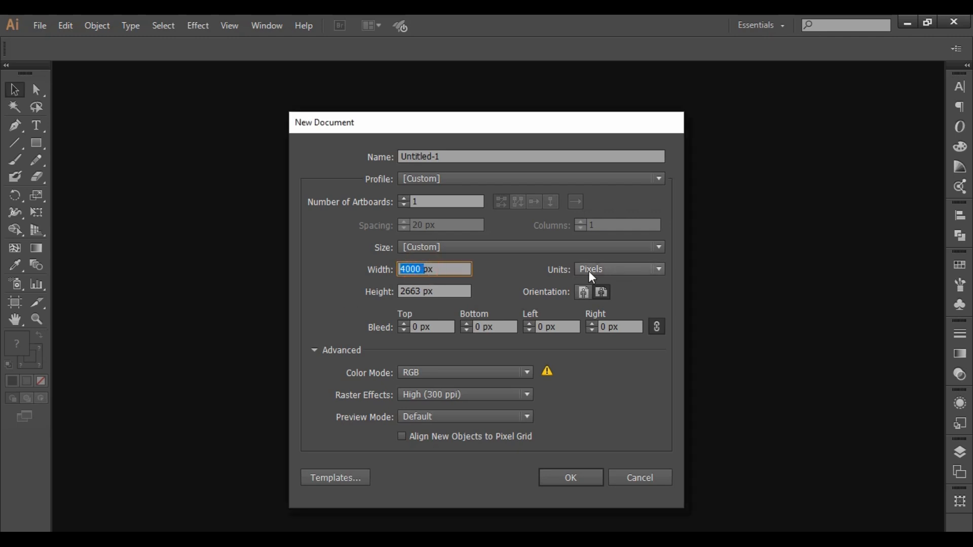
{"action": "left_click", "coordinate": [420, 293]}
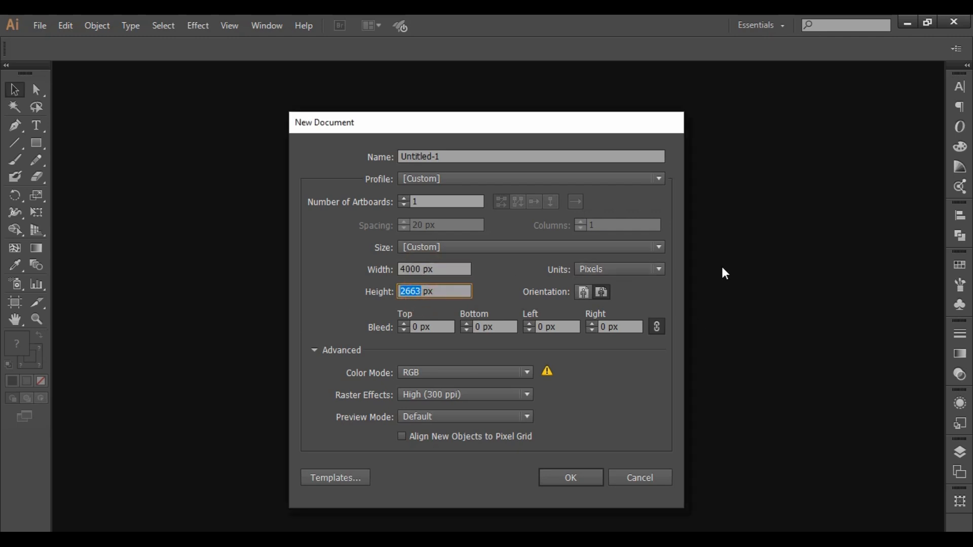
{"action": "left_click", "coordinate": [618, 269]}
{"action": "left_click", "coordinate": [618, 364]}
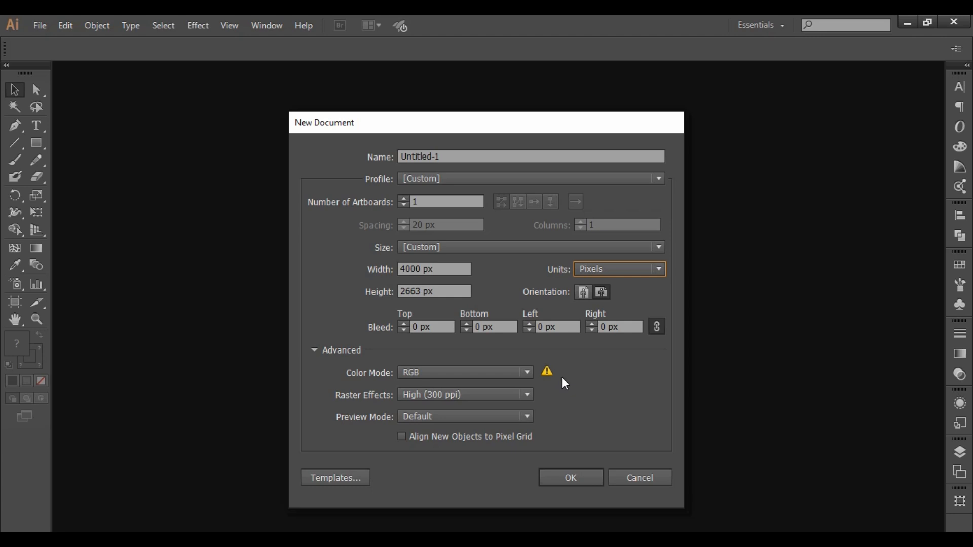
- Create the document at 4000 px wide by 2663 px high in RGB with 300 ppi raster effects
{"action": "double_click", "coordinate": [423, 269]}
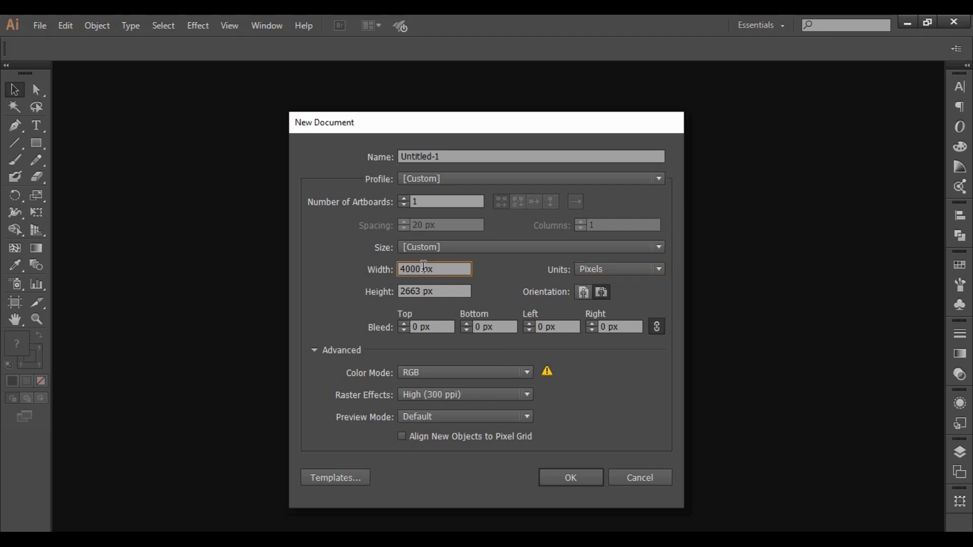
{"action": "double_click", "coordinate": [424, 290]}
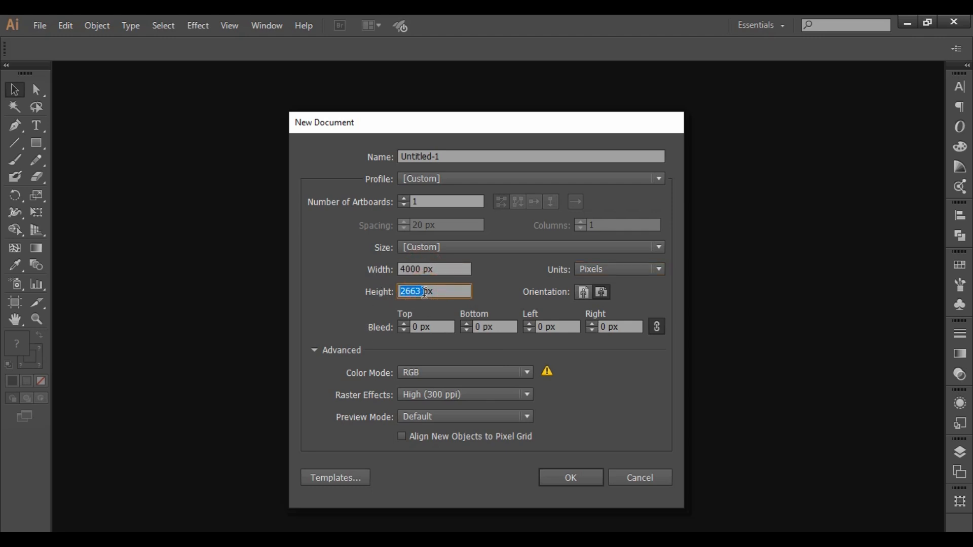
{"action": "left_click_drag", "start_coordinate": [421, 292], "coordinate": [396, 292]}
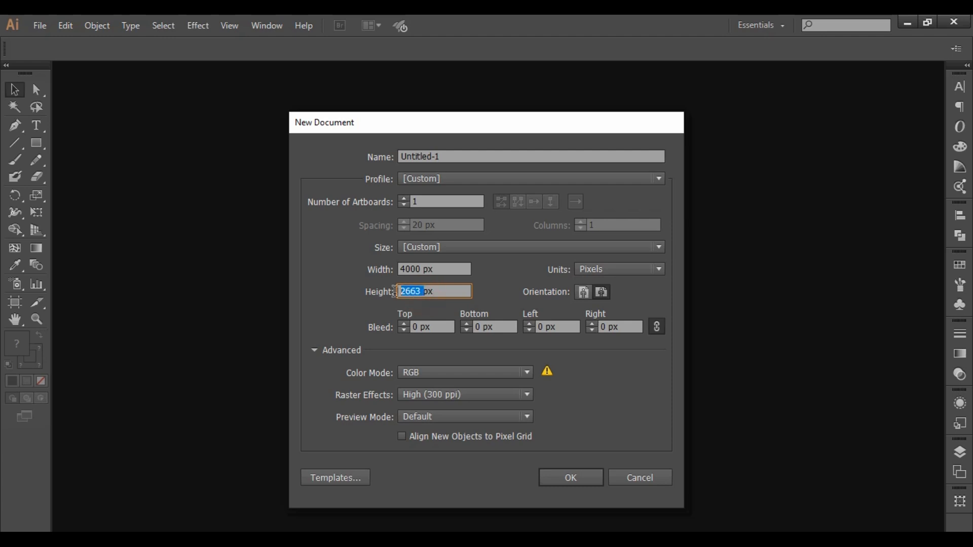
{"action": "double_click", "coordinate": [423, 291]}
{"action": "double_click", "coordinate": [419, 264]}
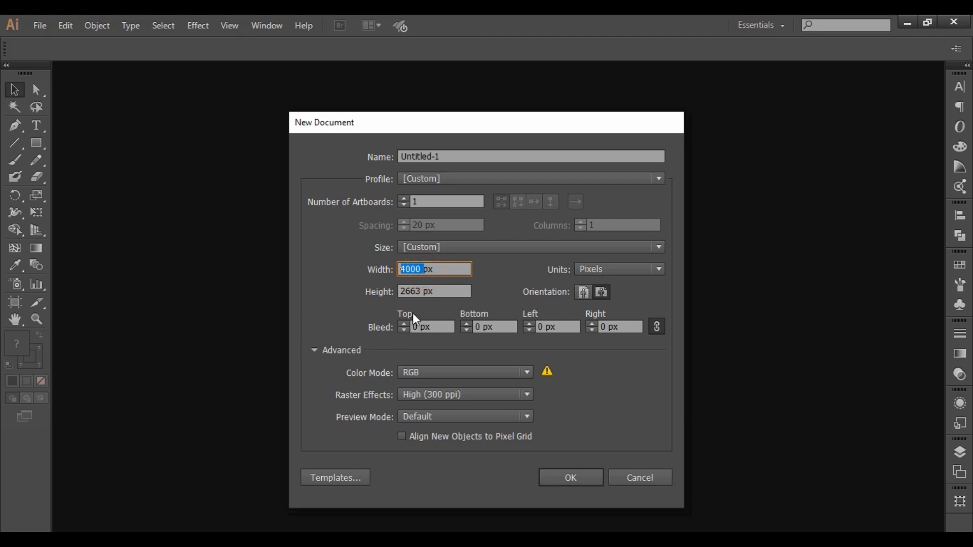
{"action": "double_click", "coordinate": [420, 290]}
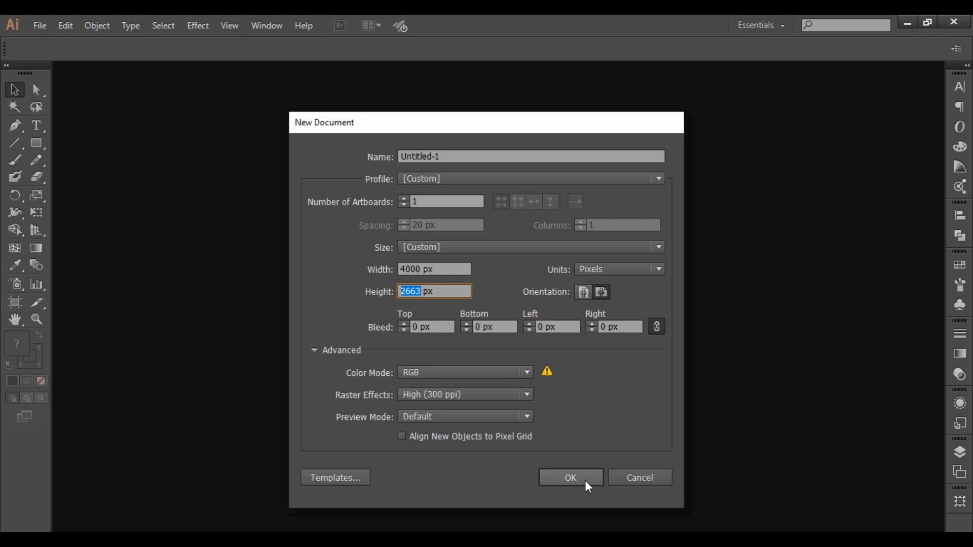
{"action": "left_click", "coordinate": [425, 267]}
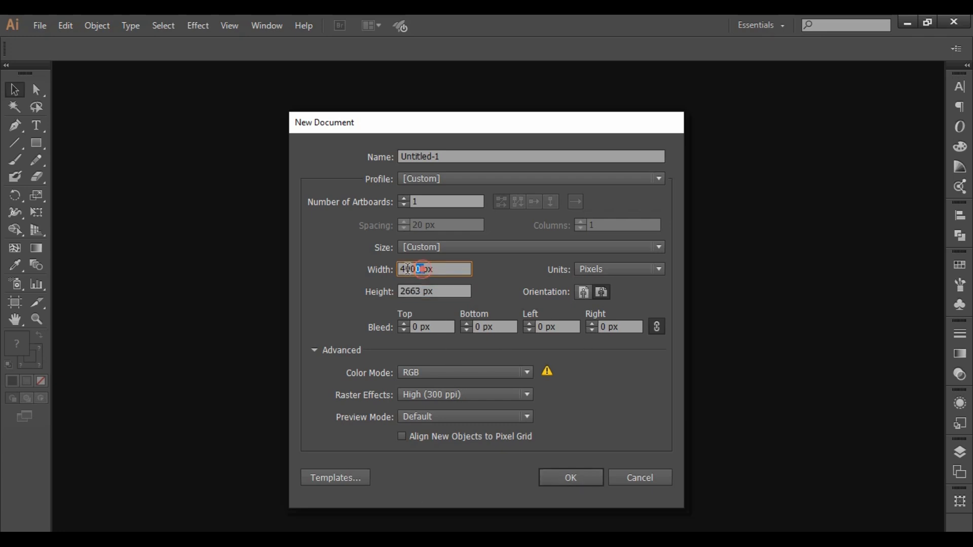
{"action": "left_click", "coordinate": [422, 288]}
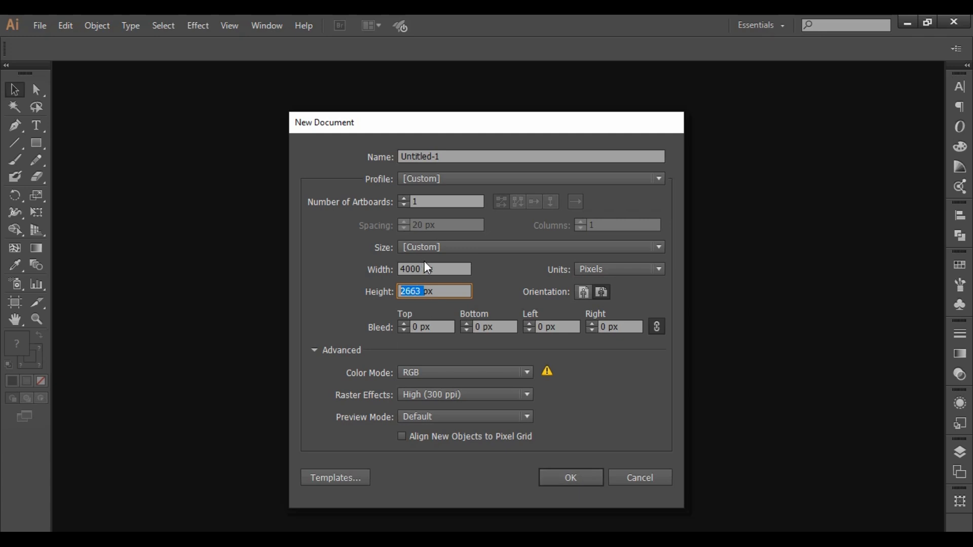
{"action": "left_click", "coordinate": [568, 482]}
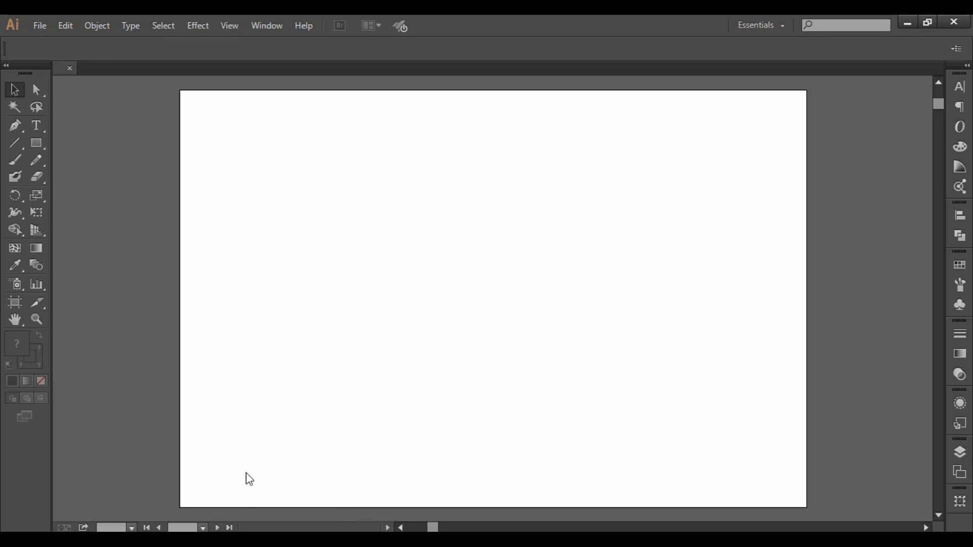
{"action": "scroll", "coordinate": [443, 351], "scroll_direction": "right", "scroll_amount": 3}
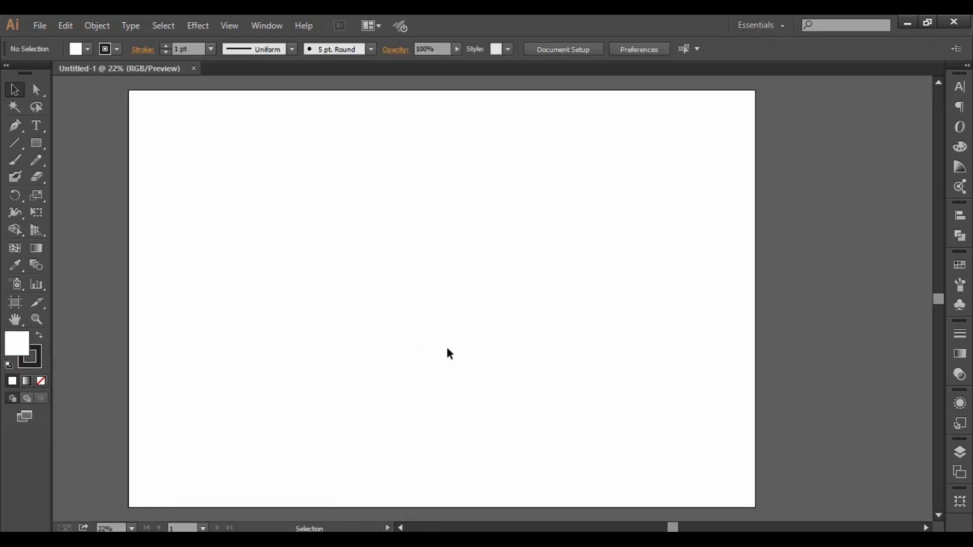
{"action": "scroll", "coordinate": [484, 341], "scroll_direction": "down", "scroll_amount": 2}
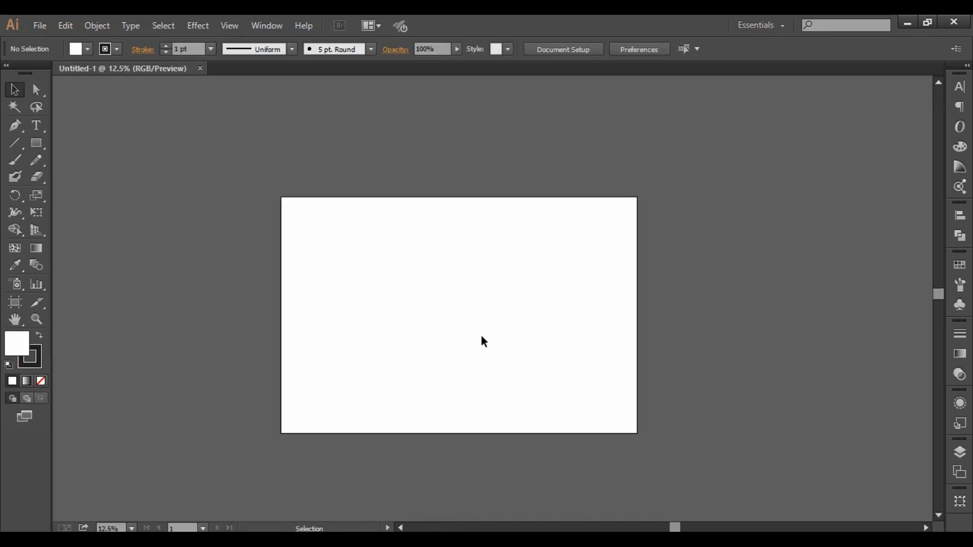
{"action": "scroll", "coordinate": [449, 314], "scroll_direction": "left", "scroll_amount": 2}
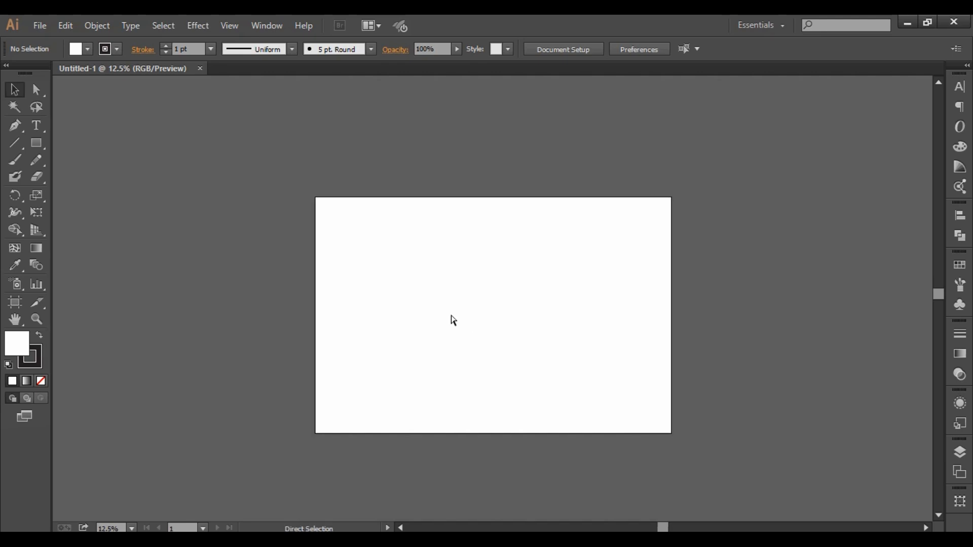
{"action": "scroll", "coordinate": [507, 322], "scroll_direction": "up", "scroll_amount": 1}
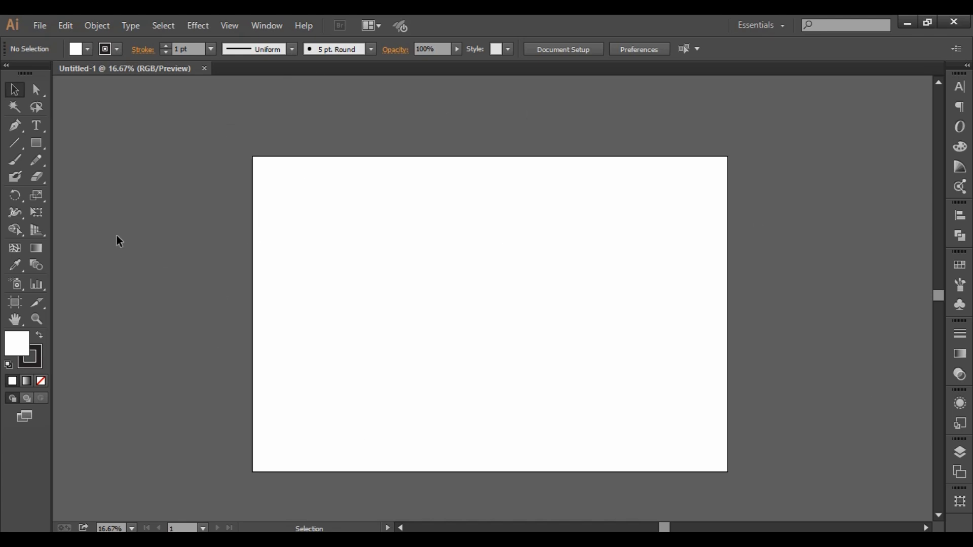
{"action": "left_click_drag", "start_coordinate": [326, 204], "coordinate": [828, 485]}
{"action": "left_click_drag", "start_coordinate": [221, 133], "coordinate": [825, 476]}
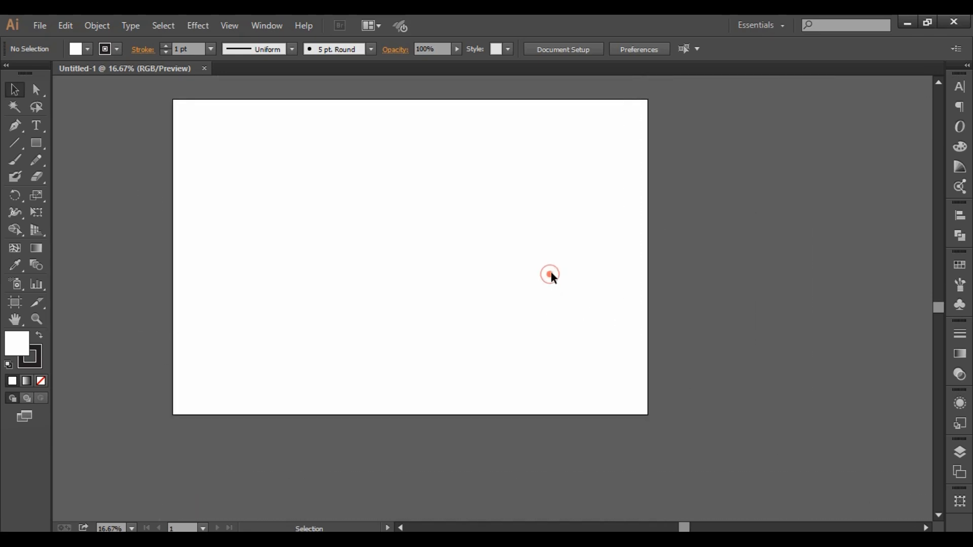
{"action": "key", "text": "space"}
{"action": "left_click_drag", "start_coordinate": [533, 273], "coordinate": [556, 310]}
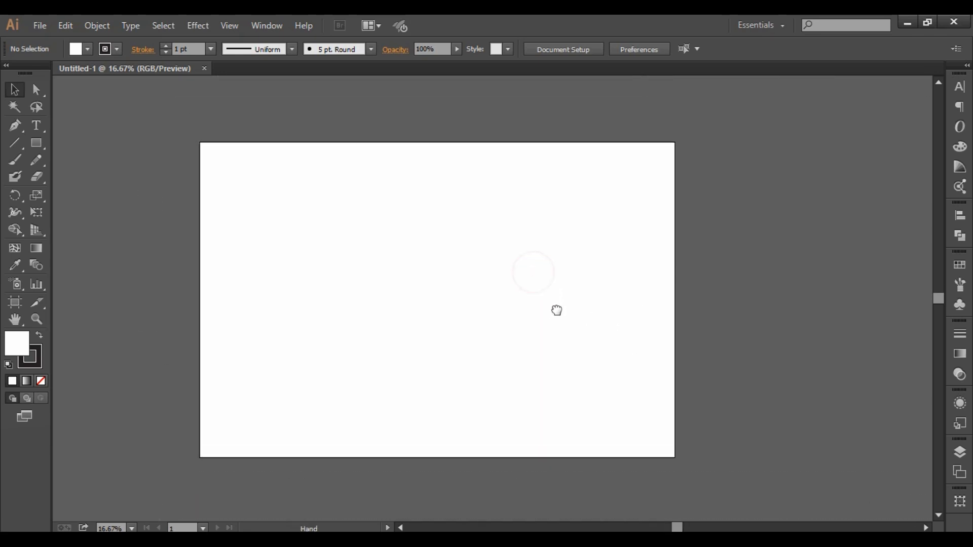
{"action": "left_click_drag", "start_coordinate": [173, 120], "coordinate": [636, 442]}
{"action": "left_click_drag", "start_coordinate": [178, 105], "coordinate": [742, 428]}
- Begin placing images and select the first three Happy Mom Day heart files in the Downloads folder
{"action": "left_click", "coordinate": [39, 25]}
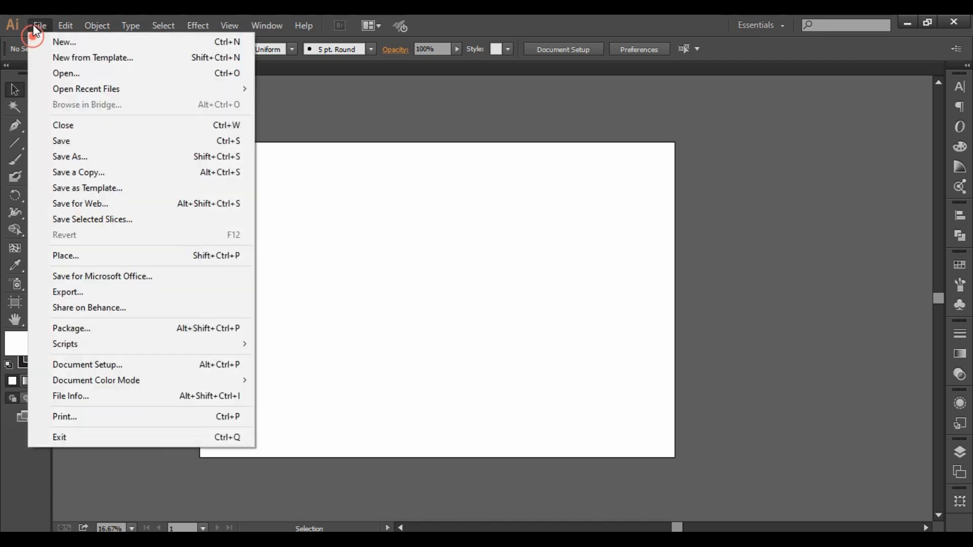
{"action": "left_click", "coordinate": [168, 256]}
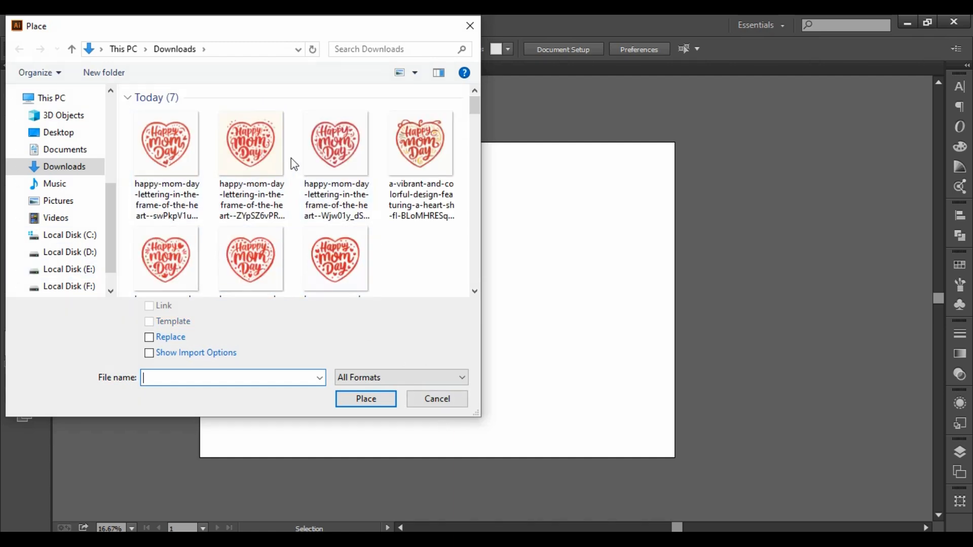
{"action": "left_click", "coordinate": [167, 149]}
{"action": "left_click", "coordinate": [255, 145], "text": "ctrl"}
{"action": "left_click", "coordinate": [318, 152], "text": "ctrl"}
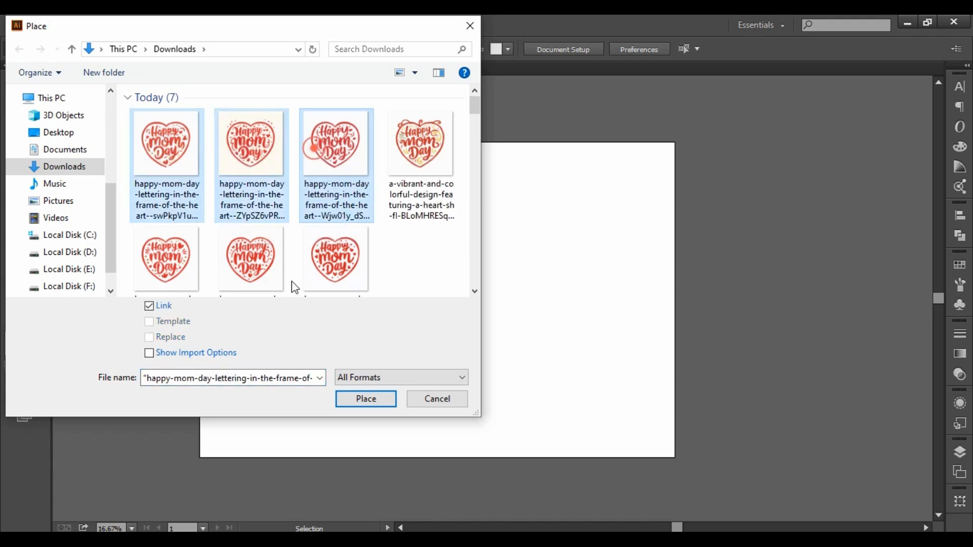
- Add the three remaining Happy Mom Day heart files from today to the selection and load all six as linked images
{"action": "scroll", "coordinate": [188, 269], "scroll_direction": "down", "scroll_amount": 1}
{"action": "left_click", "coordinate": [188, 267], "text": "ctrl"}
{"action": "left_click", "coordinate": [360, 215], "text": "ctrl"}
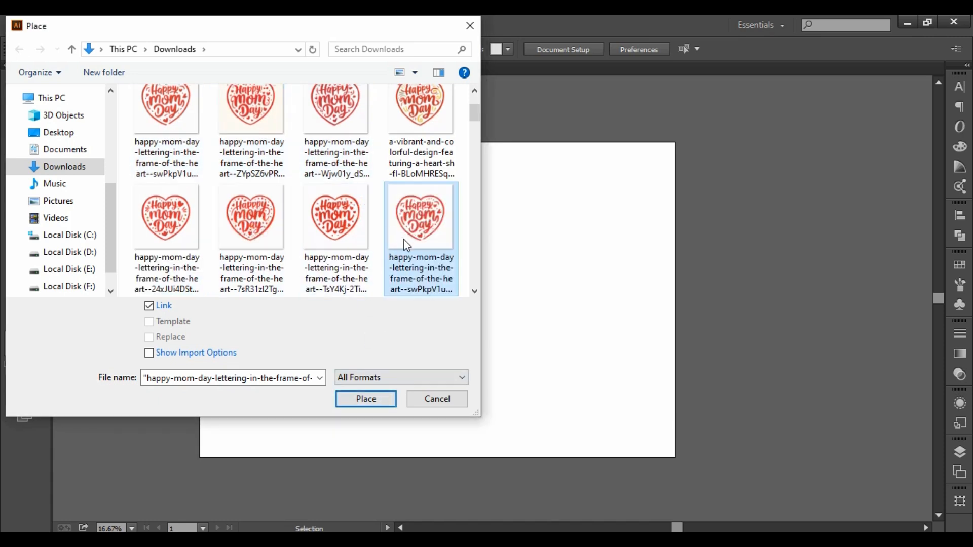
{"action": "left_click", "coordinate": [349, 259]}
{"action": "left_click", "coordinate": [190, 112], "text": "shift"}
{"action": "left_click", "coordinate": [434, 142], "text": "ctrl"}
{"action": "scroll", "coordinate": [442, 244], "scroll_direction": "down", "scroll_amount": 1}
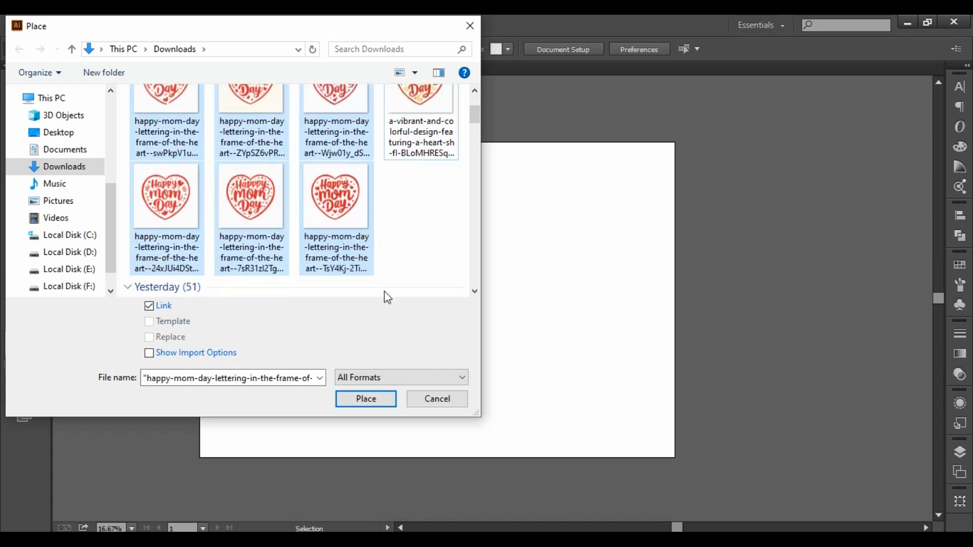
{"action": "scroll", "coordinate": [387, 298], "scroll_direction": "down", "scroll_amount": 3}
{"action": "scroll", "coordinate": [378, 269], "scroll_direction": "up", "scroll_amount": 4}
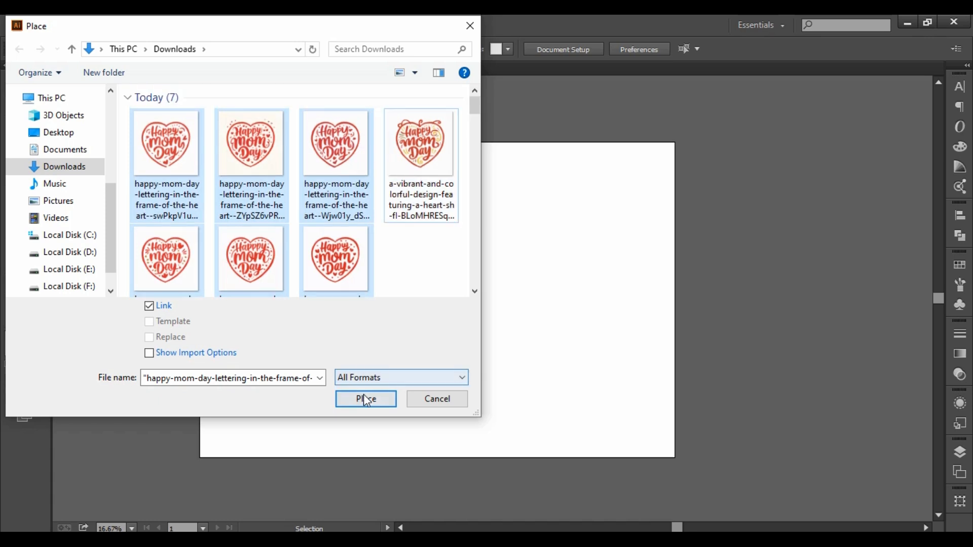
{"action": "left_click", "coordinate": [366, 399]}
- Place the first three heart designs in a row beside the artboard
{"action": "left_click_drag", "start_coordinate": [731, 260], "coordinate": [345, 248]}
{"action": "left_click_drag", "start_coordinate": [330, 120], "coordinate": [466, 257]}
{"action": "left_click_drag", "start_coordinate": [482, 120], "coordinate": [617, 318]}
{"action": "left_click_drag", "start_coordinate": [642, 115], "coordinate": [788, 324]}
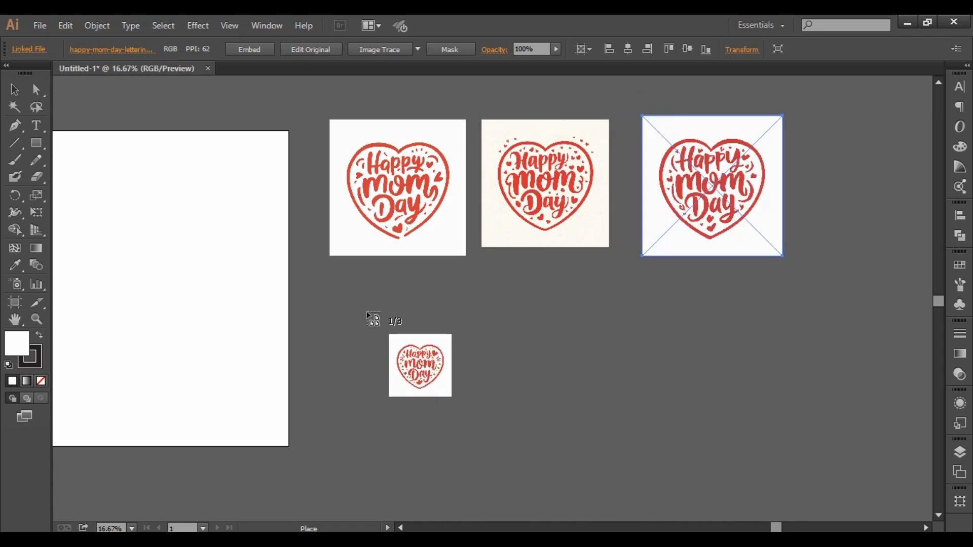
- Place the other three heart designs in a second row below and nudge the last one slightly up and left
{"action": "left_click_drag", "start_coordinate": [333, 275], "coordinate": [535, 431]}
{"action": "left_click_drag", "start_coordinate": [521, 277], "coordinate": [671, 426]}
{"action": "left_click_drag", "start_coordinate": [695, 274], "coordinate": [860, 440]}
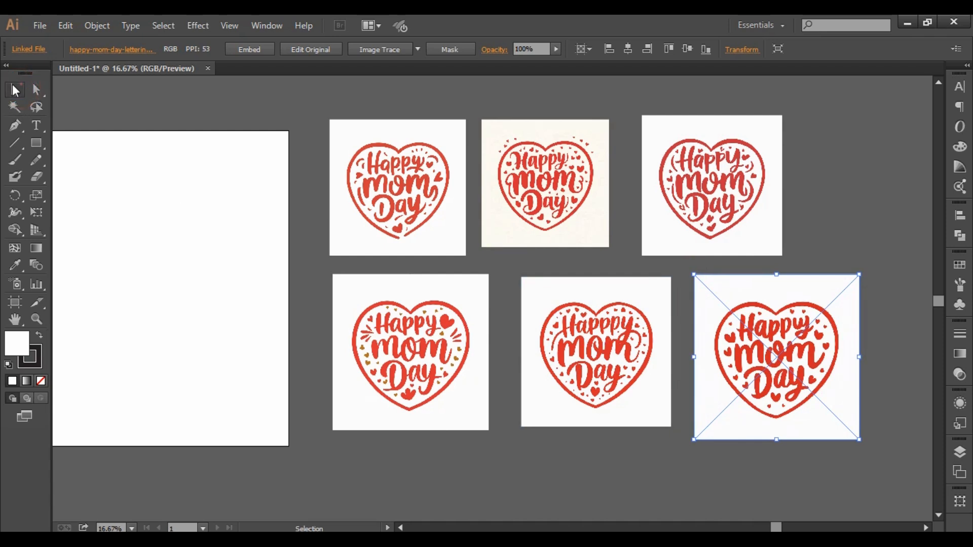
{"action": "left_click", "coordinate": [185, 216]}
{"action": "mouse_move", "coordinate": [815, 368]}
{"action": "left_mouse_down"}
{"action": "mouse_move", "coordinate": [840, 357]}
{"action": "mouse_move", "coordinate": [811, 365]}
{"action": "left_mouse_up"}
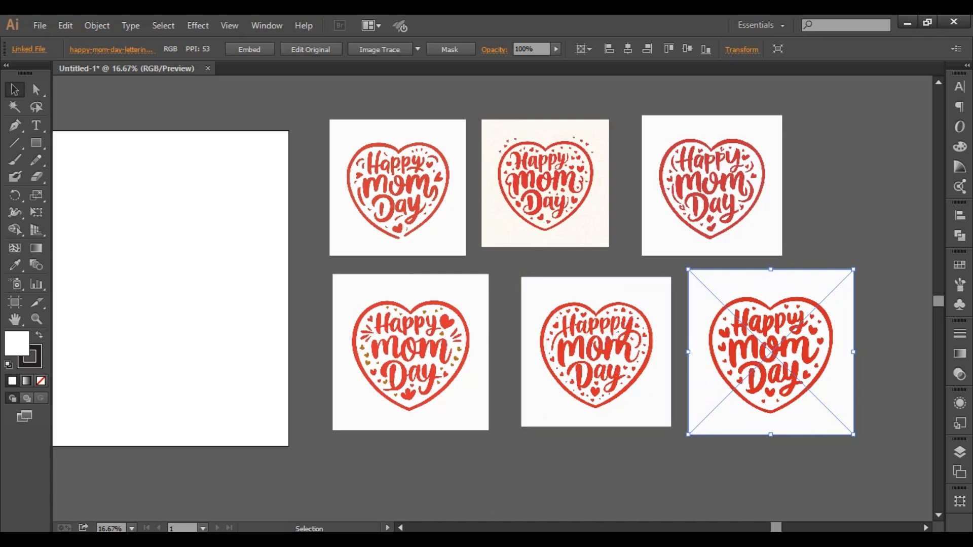
- Switch to Ideogram in the browser and remix the Happy Mom Day prompt to generate four more heart designs
{"action": "mouse_move", "coordinate": [436, 539]}
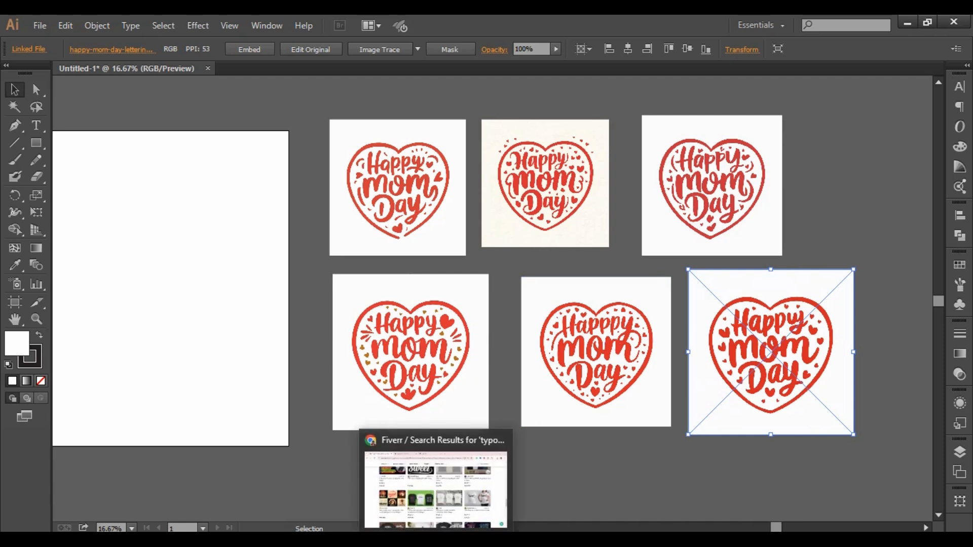
{"action": "left_click", "coordinate": [436, 486]}
{"action": "left_click", "coordinate": [238, 27]}
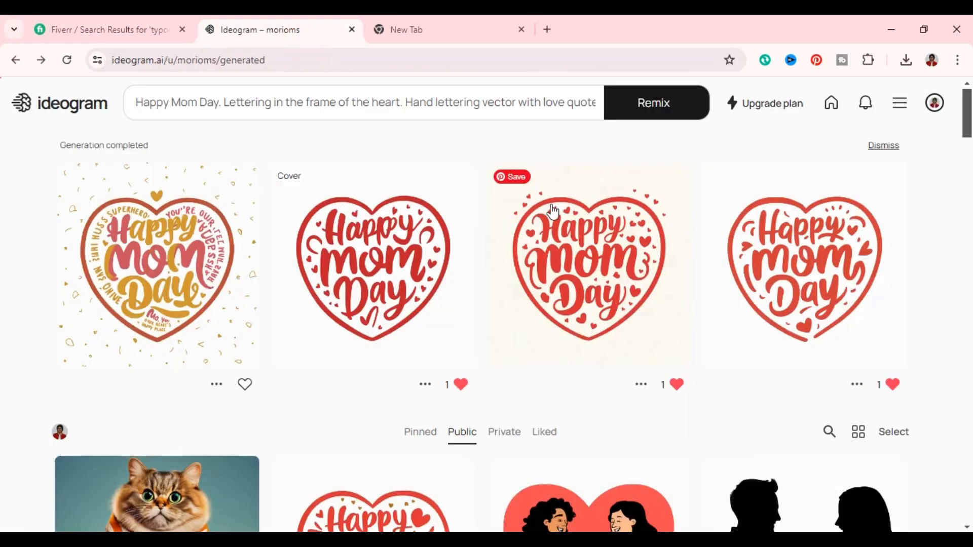
{"action": "left_click", "coordinate": [644, 114]}
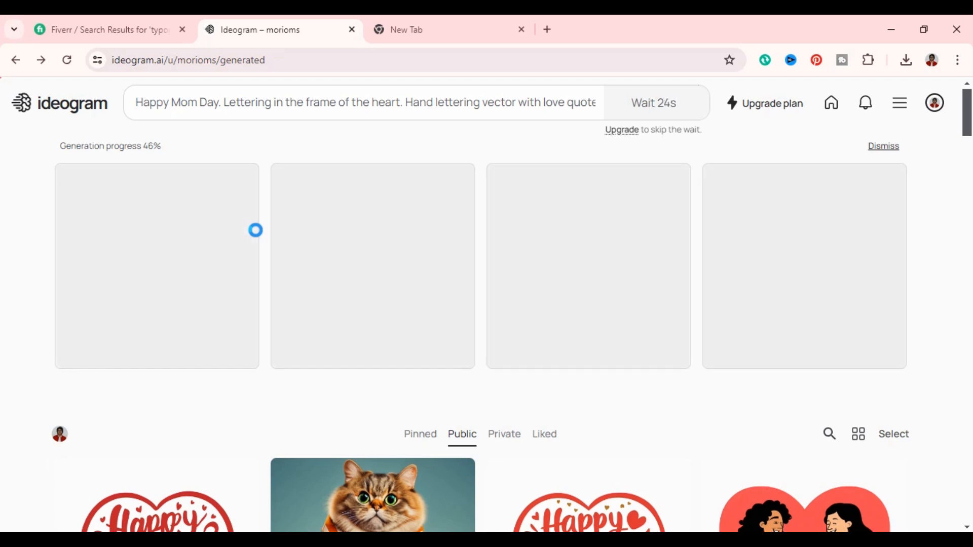
{"action": "scroll", "coordinate": [554, 310], "scroll_direction": "down", "scroll_amount": 5}
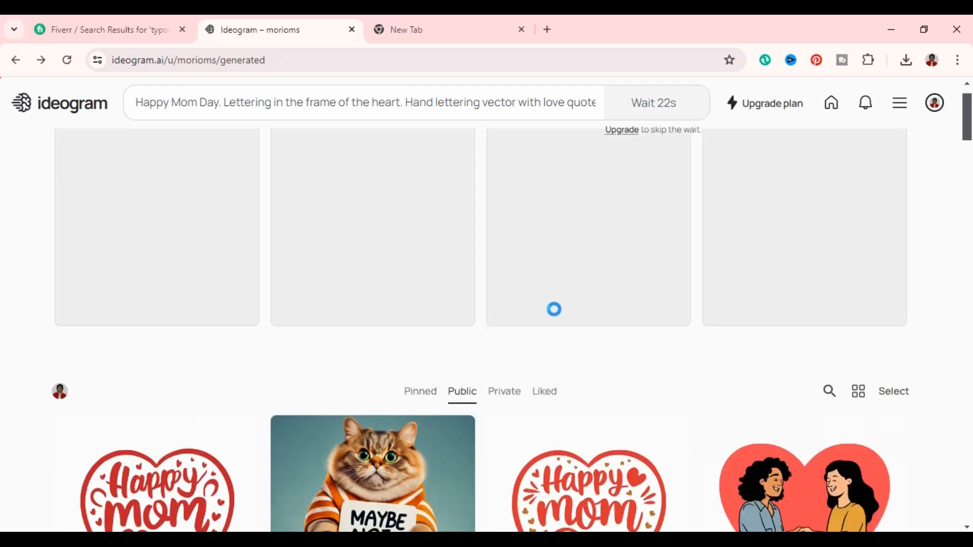
{"action": "scroll", "coordinate": [558, 318], "scroll_direction": "up", "scroll_amount": 5}
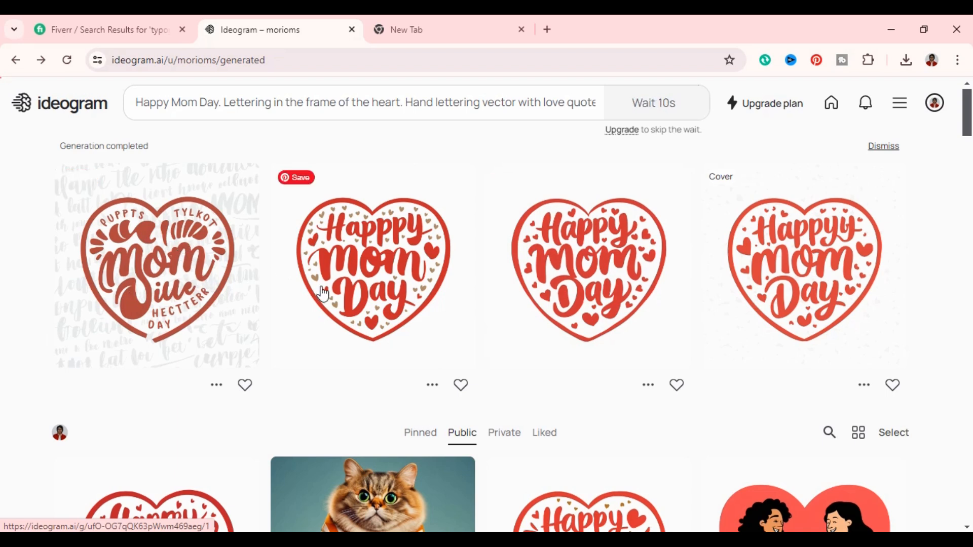
- Download the third design of the latest Happy Mom Day generation as a JPEG (70% quality)
{"action": "left_click", "coordinate": [649, 386]}
{"action": "left_click", "coordinate": [619, 473]}
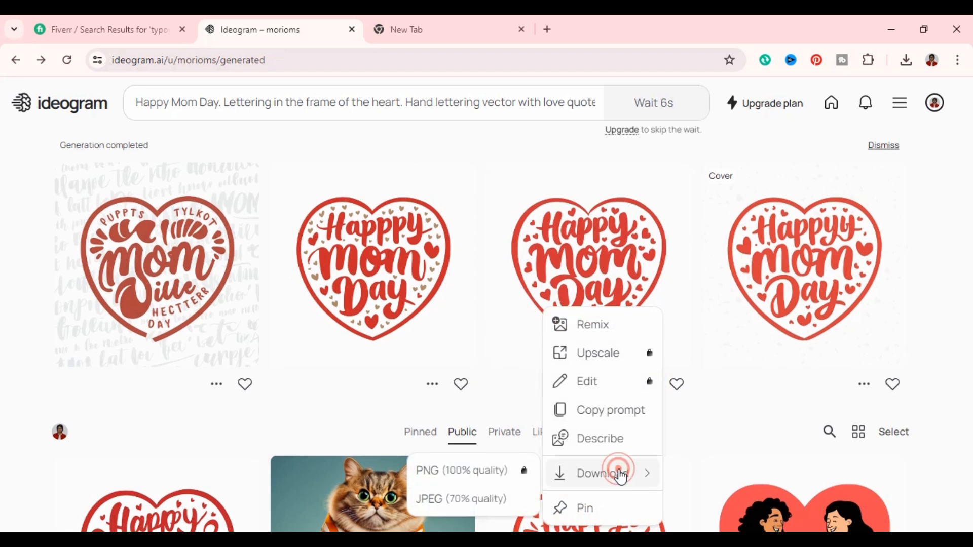
{"action": "left_click", "coordinate": [459, 500]}
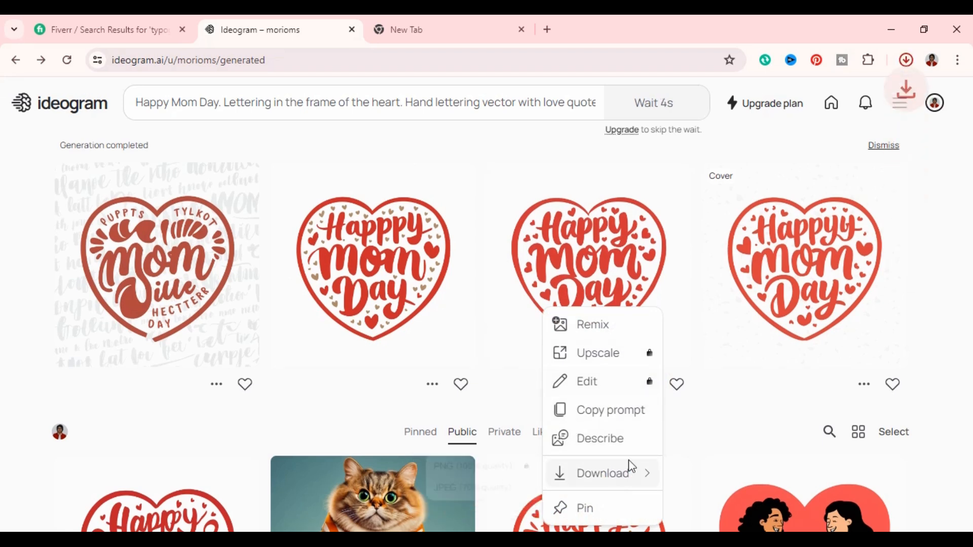
{"action": "left_click", "coordinate": [905, 61]}
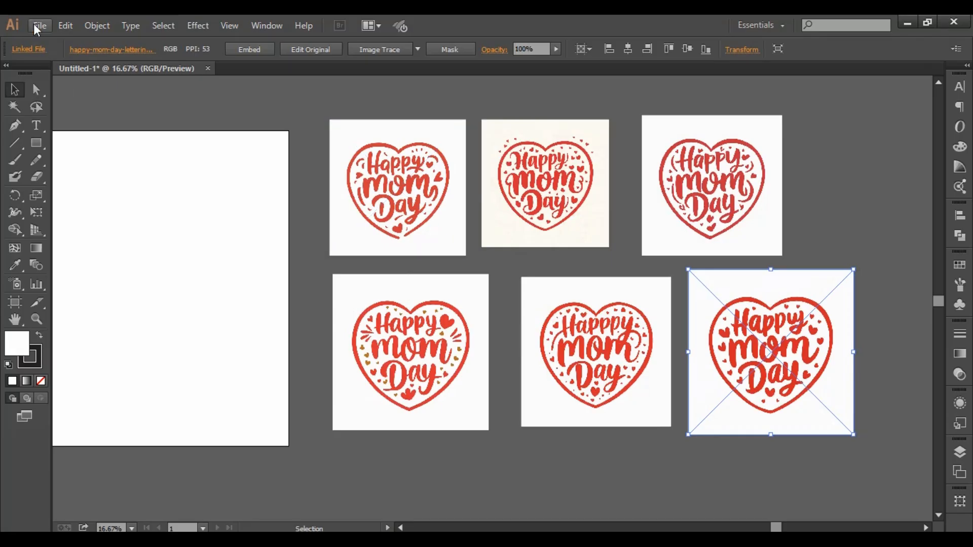
- Place the newly downloaded Happy Mom Day heart image over the artboard's right side, about 1536 px wide
{"action": "left_click", "coordinate": [40, 26]}
{"action": "left_click", "coordinate": [108, 257]}
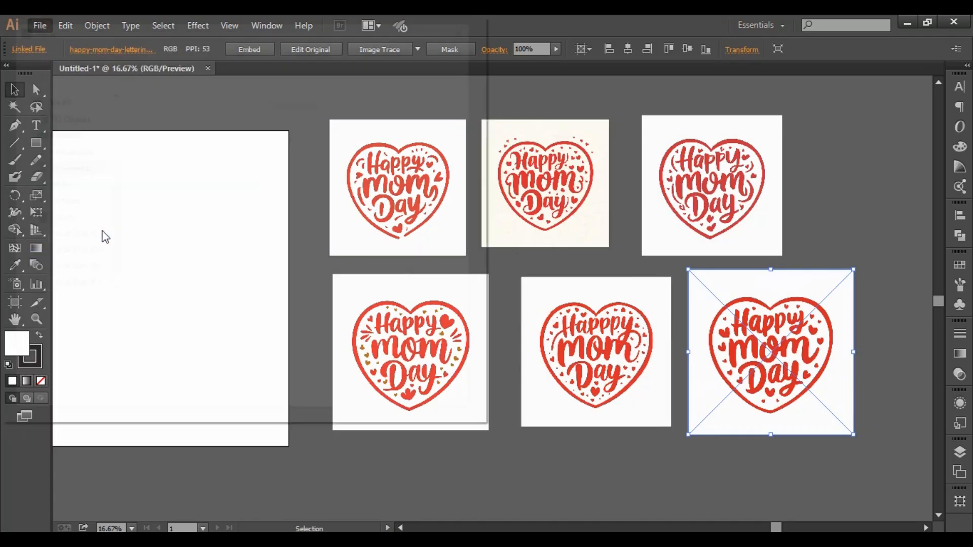
{"action": "left_click", "coordinate": [167, 152]}
{"action": "left_click", "coordinate": [381, 400]}
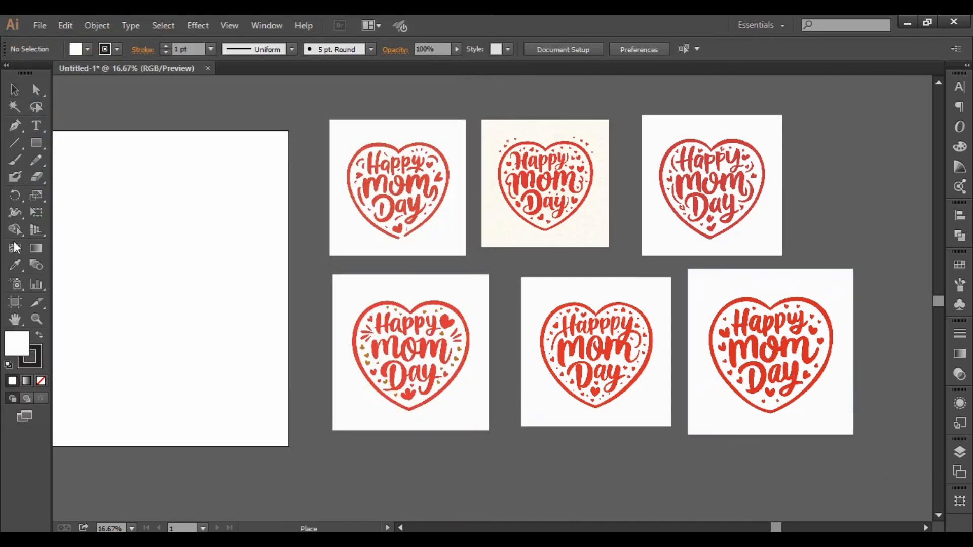
{"action": "left_click_drag", "start_coordinate": [133, 169], "coordinate": [309, 390]}
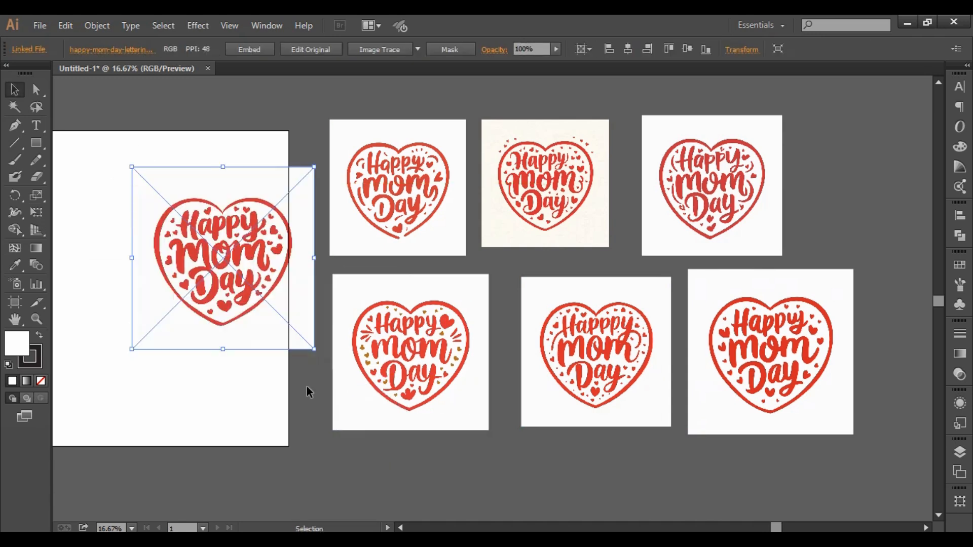
{"action": "left_click", "coordinate": [135, 104]}
- Delete the middle heart design in the lower row and move the newly placed heart into its spot
{"action": "left_click", "coordinate": [598, 347]}
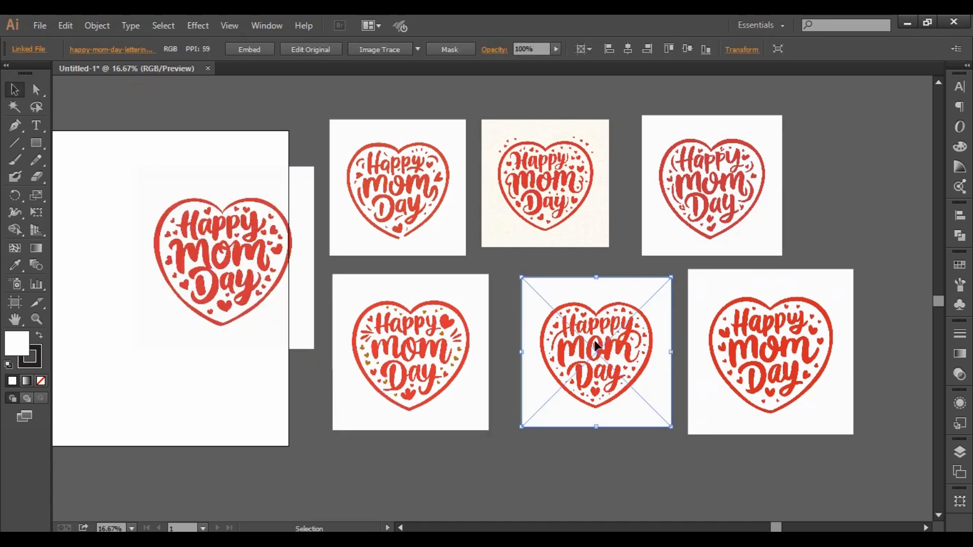
{"action": "key", "text": "Delete"}
{"action": "left_click_drag", "start_coordinate": [238, 250], "coordinate": [605, 352]}
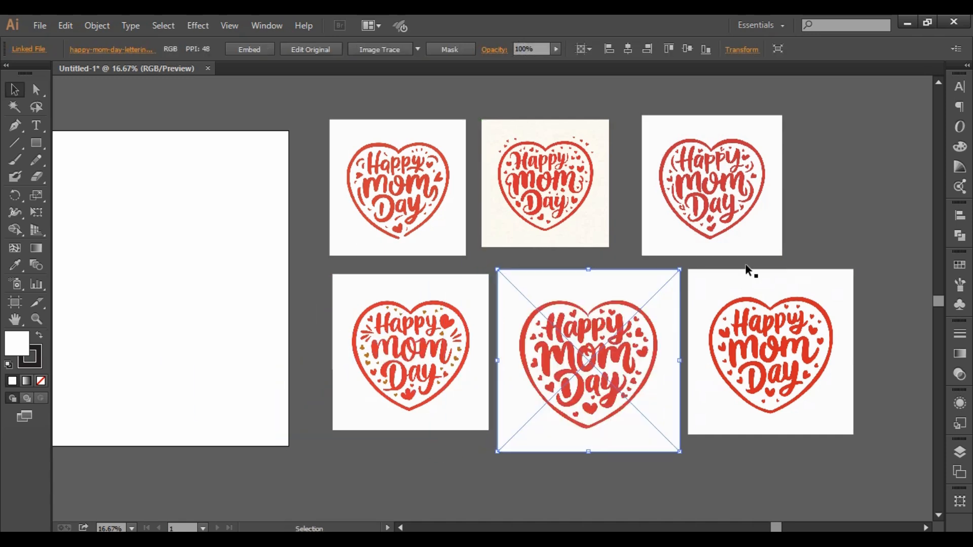
{"action": "left_click", "coordinate": [844, 187]}
- Image-trace the first heart design in the upper row with the Silhouettes preset and inspect the traced lettering up close
{"action": "left_click", "coordinate": [439, 183]}
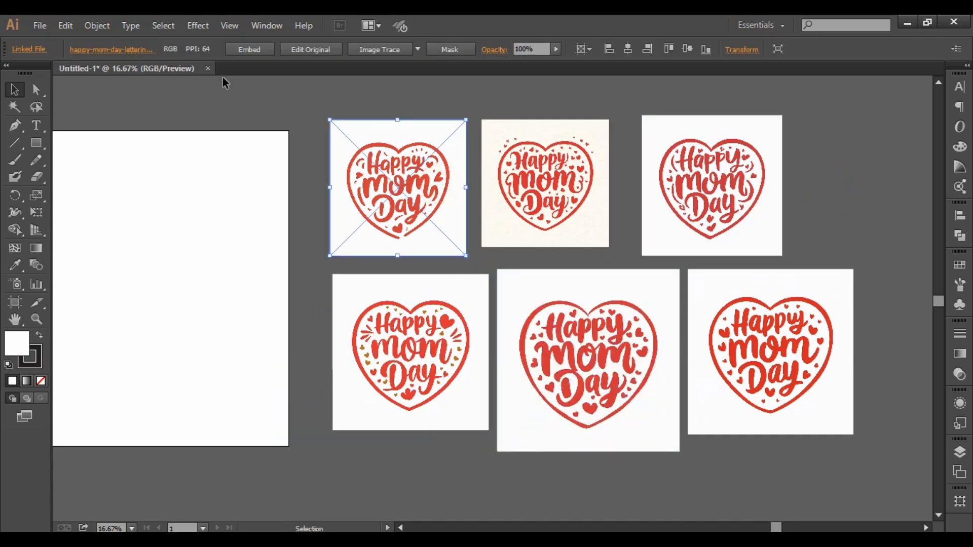
{"action": "left_click", "coordinate": [416, 54]}
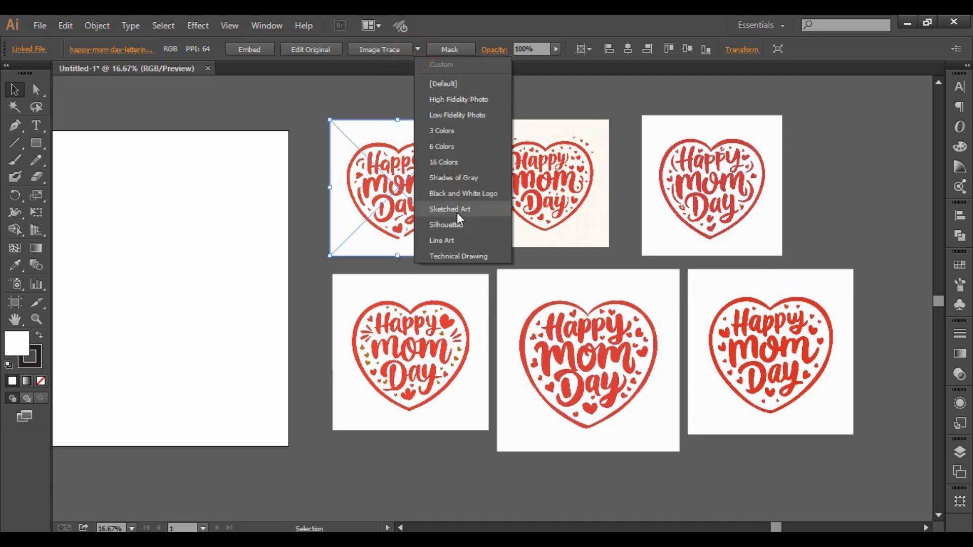
{"action": "left_click", "coordinate": [457, 226]}
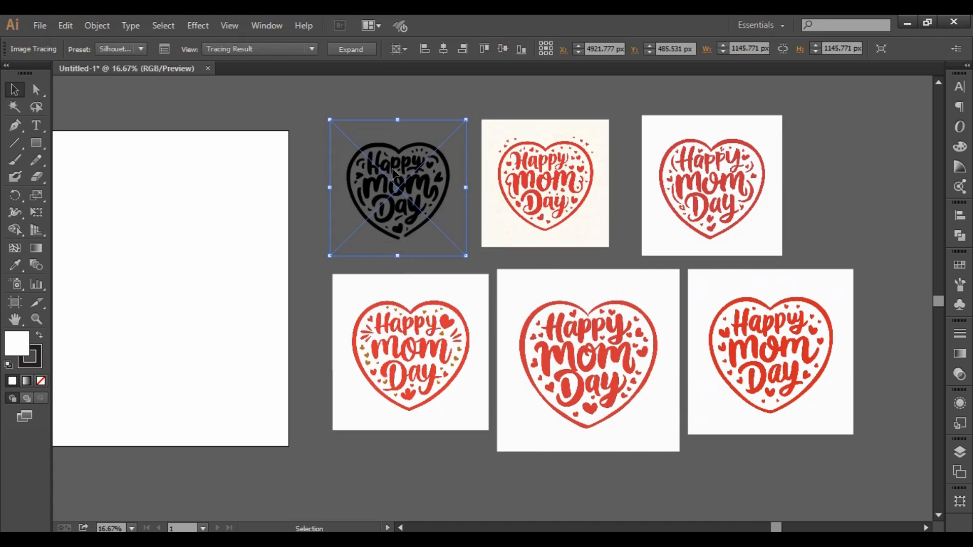
{"action": "scroll", "coordinate": [390, 169], "scroll_direction": "left", "scroll_amount": 1}
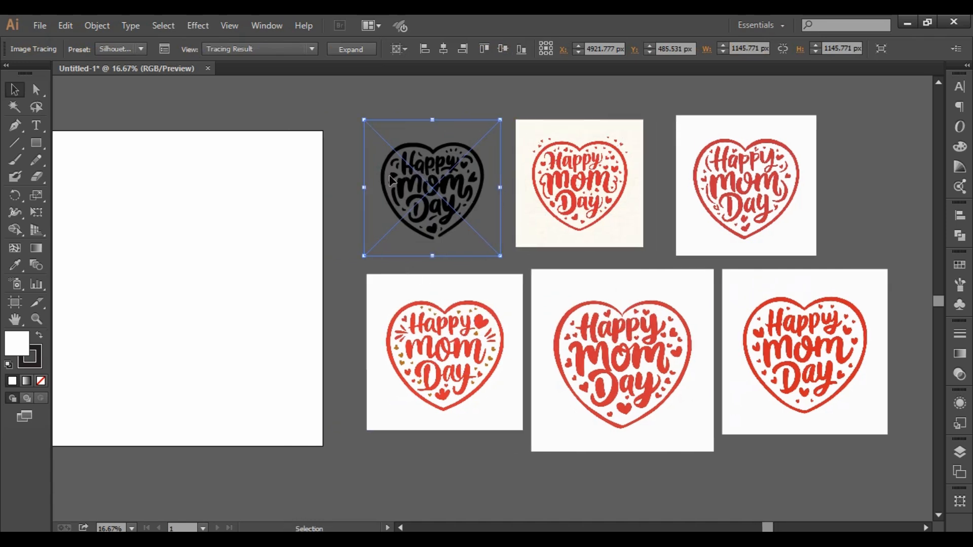
{"action": "scroll", "coordinate": [392, 178], "scroll_direction": "up", "scroll_amount": 3}
{"action": "scroll", "coordinate": [393, 178], "scroll_direction": "up", "scroll_amount": 2}
{"action": "scroll", "coordinate": [563, 259], "scroll_direction": "up", "scroll_amount": 1}
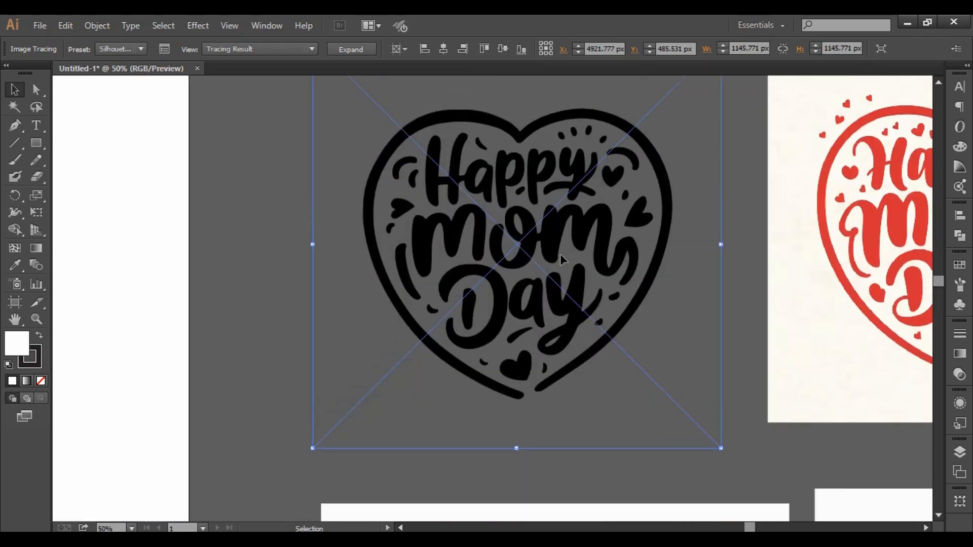
{"action": "scroll", "coordinate": [542, 269], "scroll_direction": "up", "scroll_amount": 1}
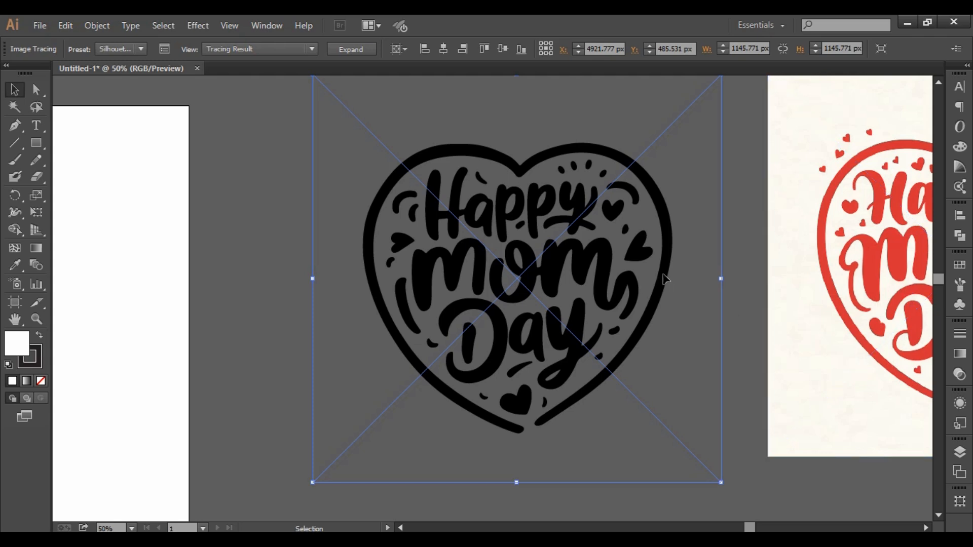
- Copy the first red-and-gold heart design of the lower row onto the artboard as a colour reference
{"action": "scroll", "coordinate": [563, 248], "scroll_direction": "down", "scroll_amount": 2}
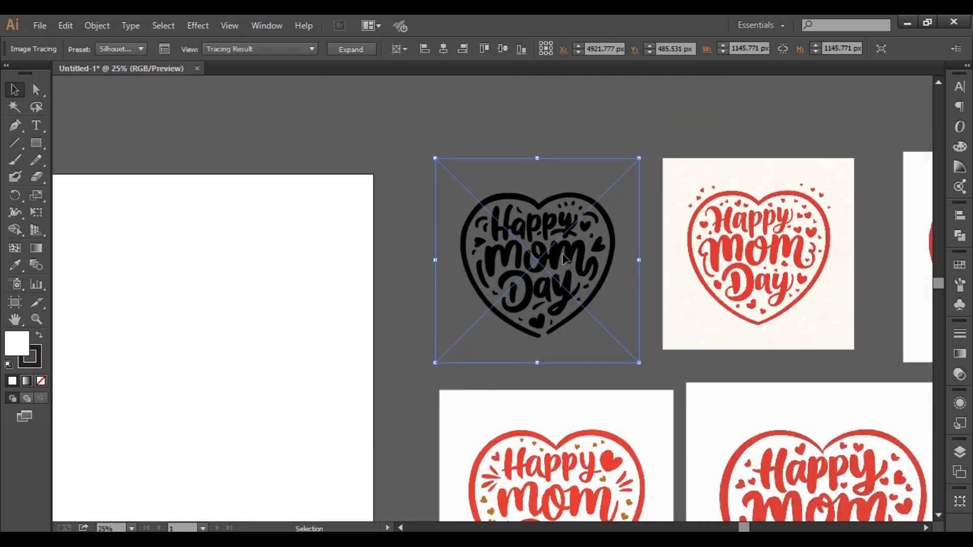
{"action": "scroll", "coordinate": [602, 375], "scroll_direction": "down", "scroll_amount": 1}
{"action": "left_click_drag", "start_coordinate": [591, 411], "coordinate": [237, 307]}
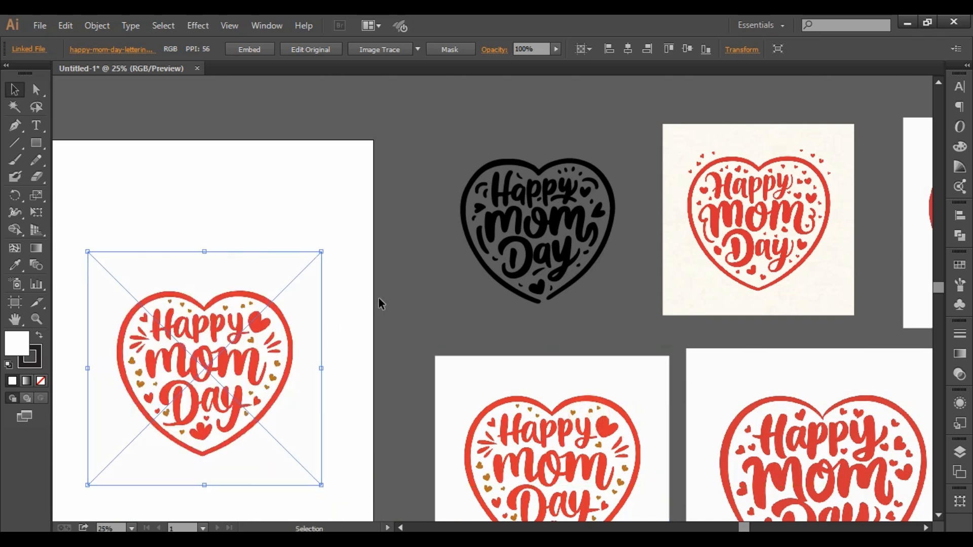
- Expand the traced first heart of the upper row into vector paths
{"action": "left_click", "coordinate": [557, 246]}
{"action": "left_click", "coordinate": [369, 49]}
{"action": "left_click", "coordinate": [789, 263]}
- Image-trace the second heart design in the upper row with the Silhouettes preset and expand it into paths
{"action": "left_click_drag", "start_coordinate": [786, 246], "coordinate": [471, 216]}
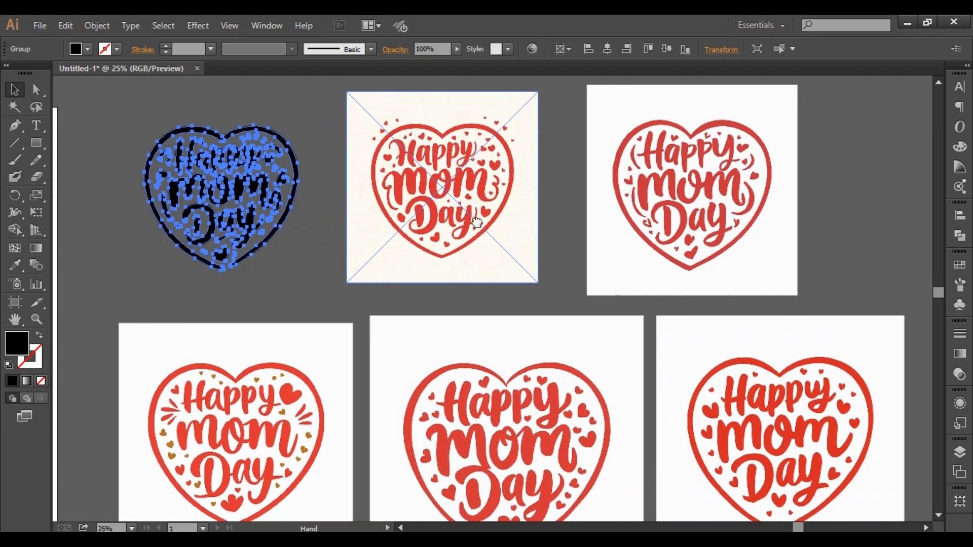
{"action": "left_click", "coordinate": [460, 188]}
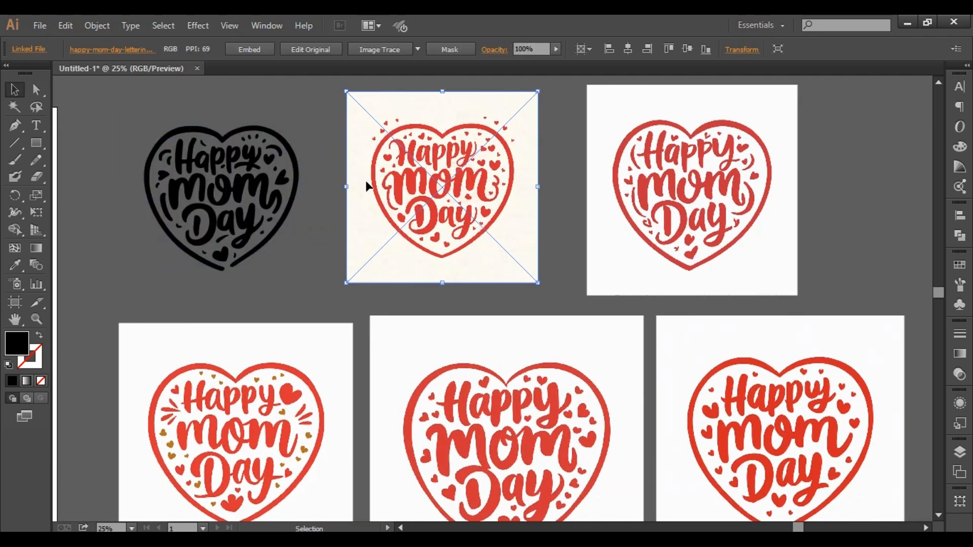
{"action": "left_click", "coordinate": [418, 50]}
{"action": "left_click", "coordinate": [467, 227]}
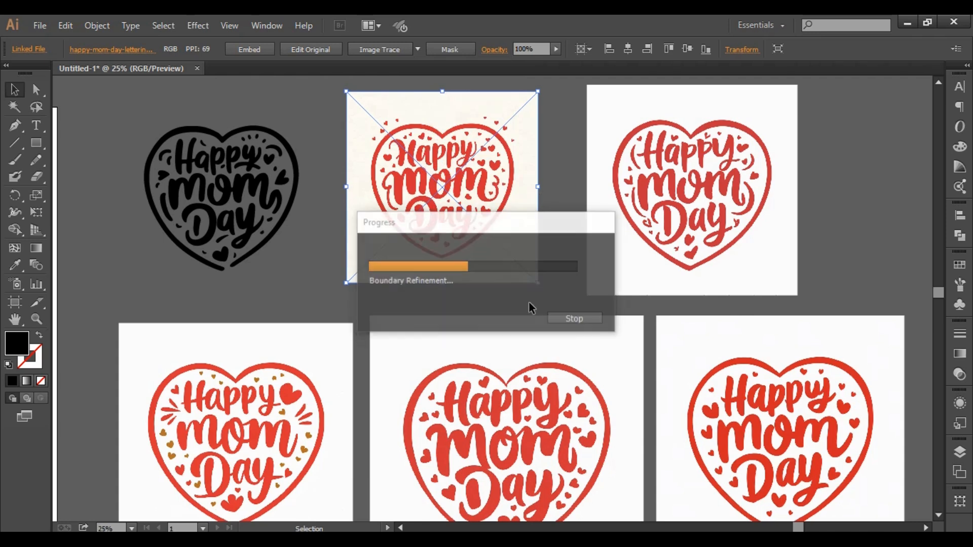
{"action": "left_click", "coordinate": [356, 53]}
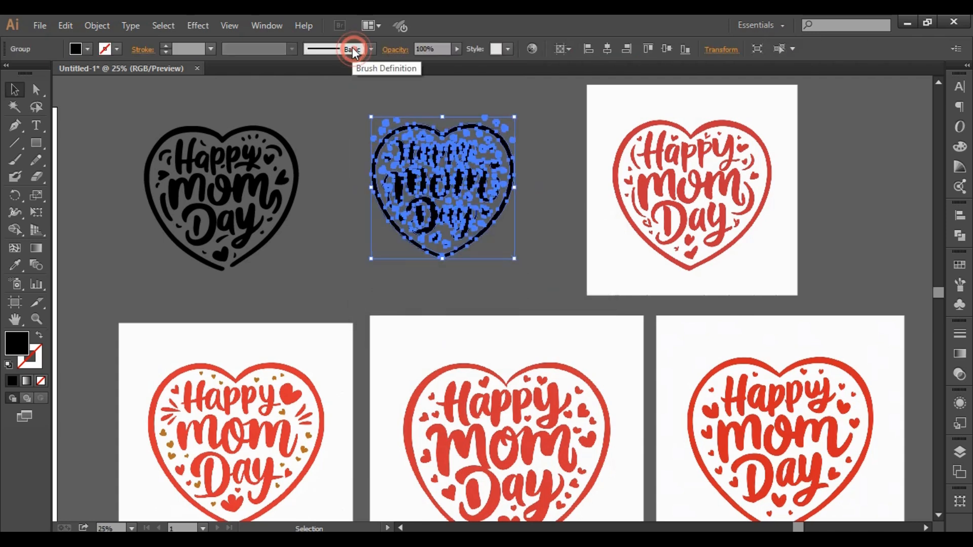
- Image-trace the third heart design in the upper row with the Silhouettes preset and expand it into paths
{"action": "left_click", "coordinate": [760, 207]}
{"action": "left_click", "coordinate": [418, 46]}
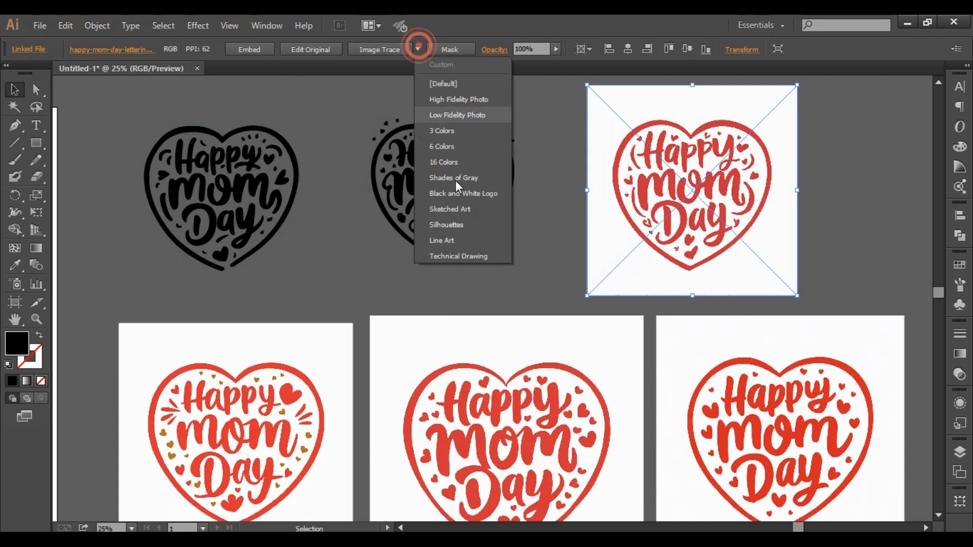
{"action": "left_click", "coordinate": [461, 223]}
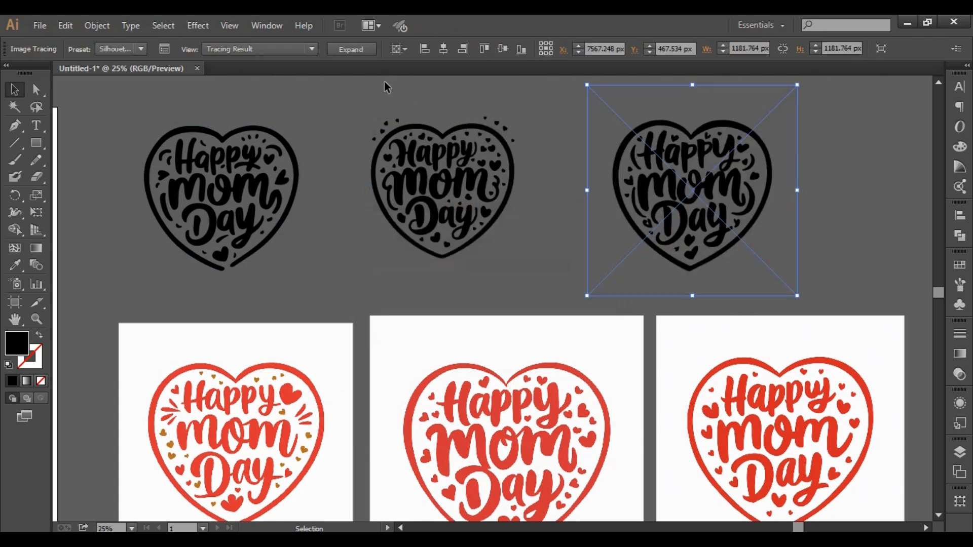
{"action": "left_click", "coordinate": [360, 50]}
- Image-trace the first heart design in the lower row with the Sketched Art preset and expand it into paths
{"action": "scroll", "coordinate": [582, 284], "scroll_direction": "down", "scroll_amount": 2}
{"action": "left_click", "coordinate": [255, 387]}
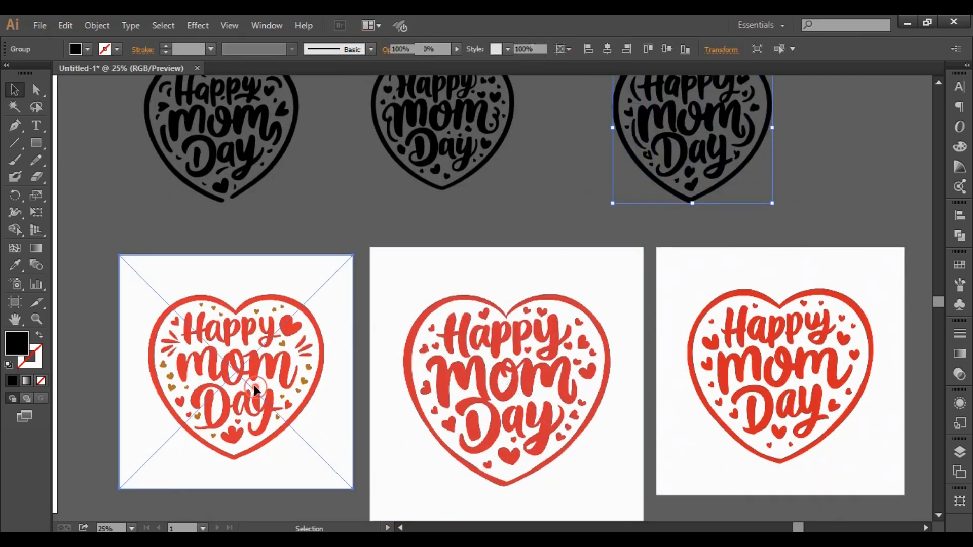
{"action": "left_click", "coordinate": [413, 49]}
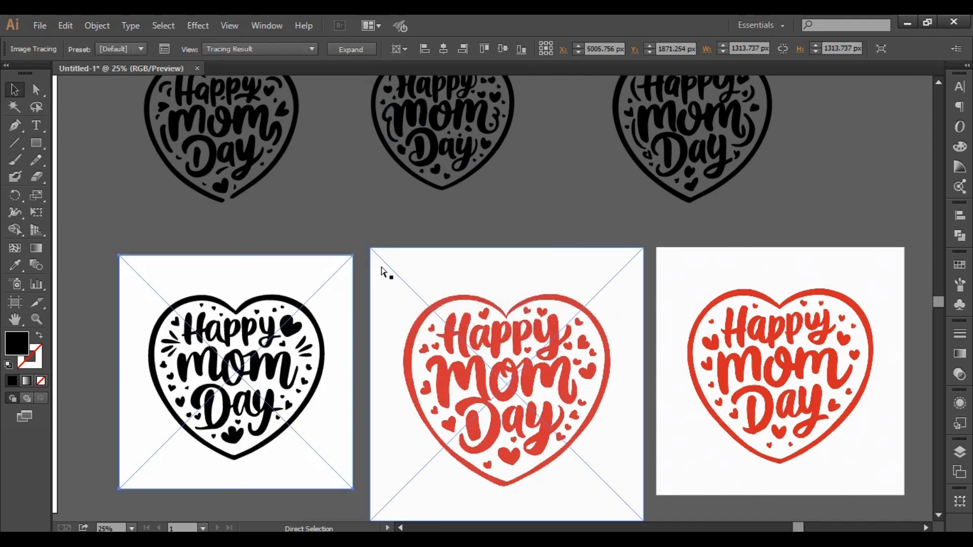
{"action": "key", "text": "ctrl+z"}
{"action": "left_click", "coordinate": [417, 49]}
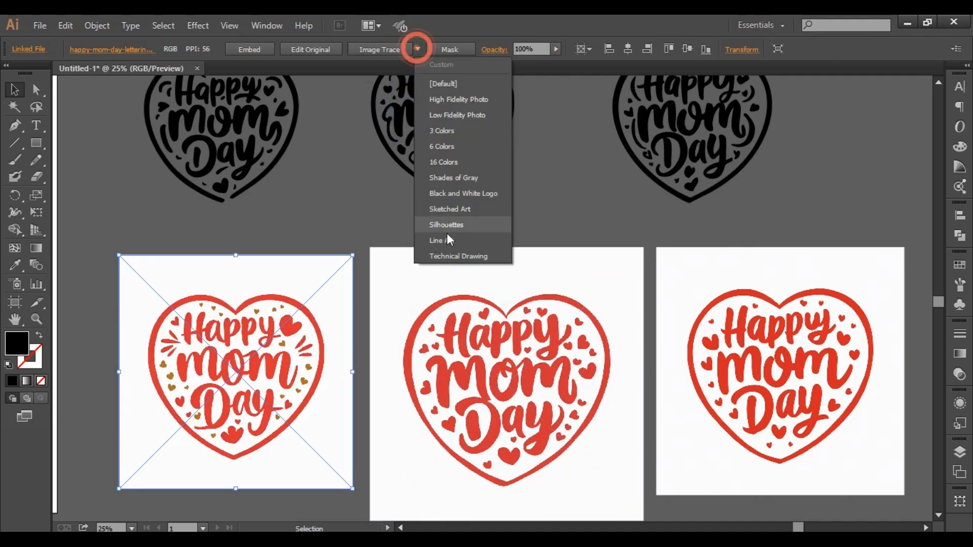
{"action": "left_click", "coordinate": [447, 211]}
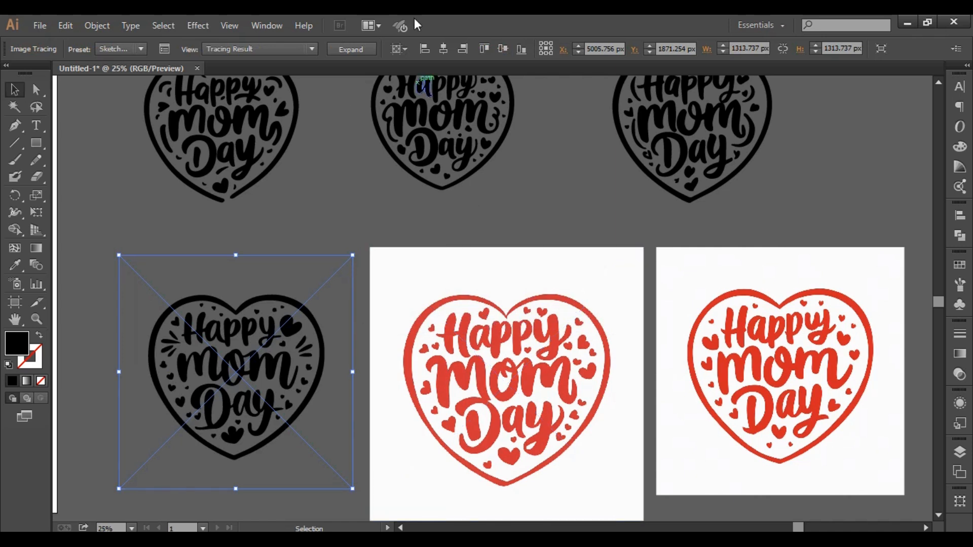
{"action": "left_click", "coordinate": [366, 51]}
- Image-trace the middle heart design in the lower row with the Sketched Art preset and expand it into paths
{"action": "left_click", "coordinate": [547, 389]}
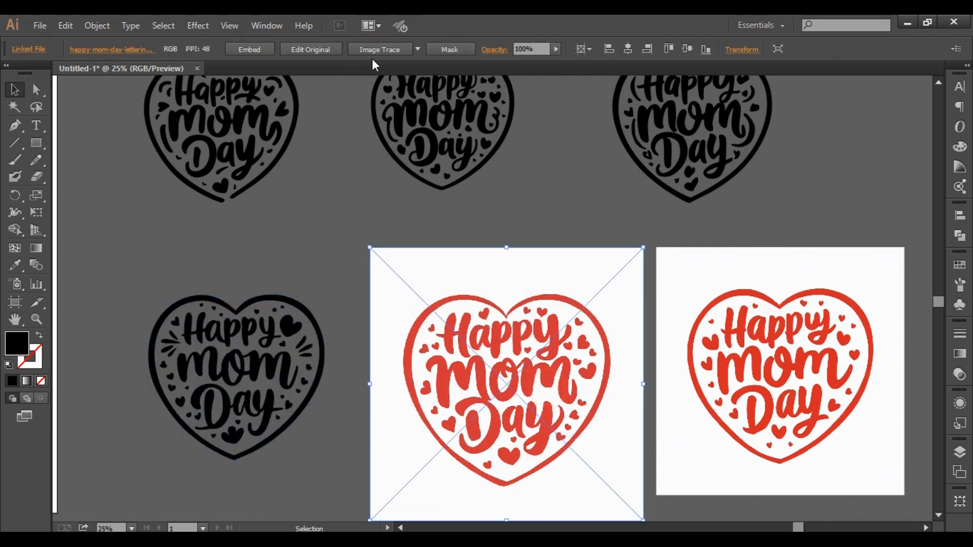
{"action": "left_click", "coordinate": [417, 49]}
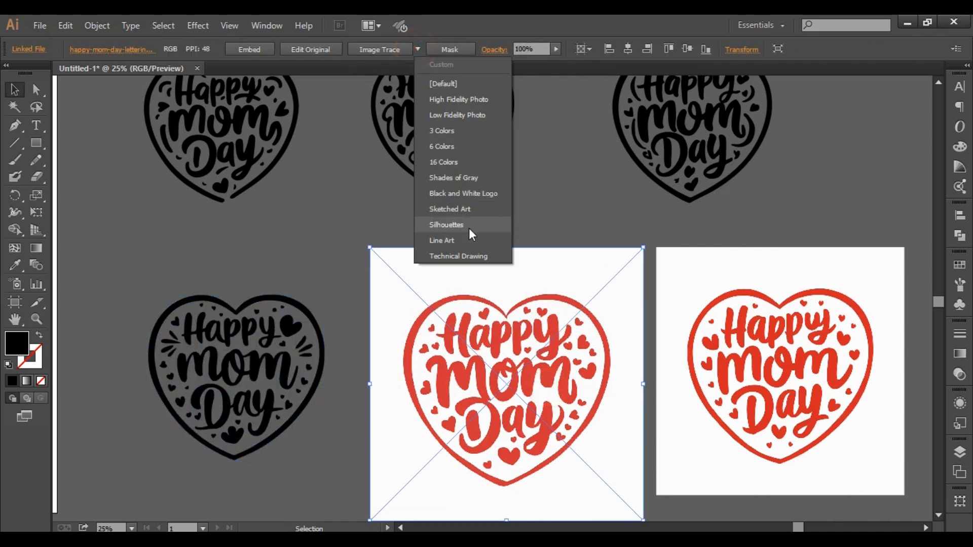
{"action": "left_click", "coordinate": [463, 205]}
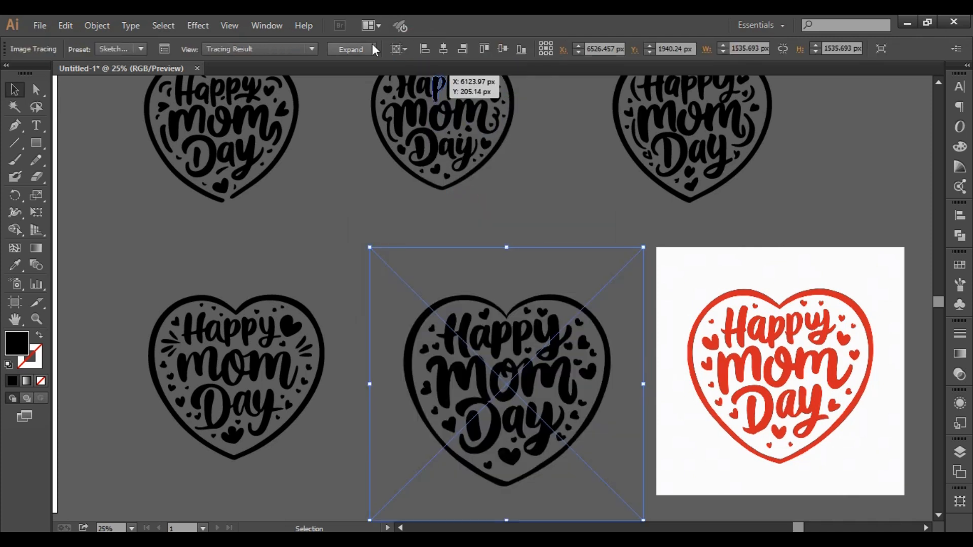
{"action": "left_click", "coordinate": [366, 49]}
- Image-trace the last heart design in the lower row with the Sketched Art preset, expand it into paths and deselect it
{"action": "left_click_drag", "start_coordinate": [699, 353], "coordinate": [433, 295]}
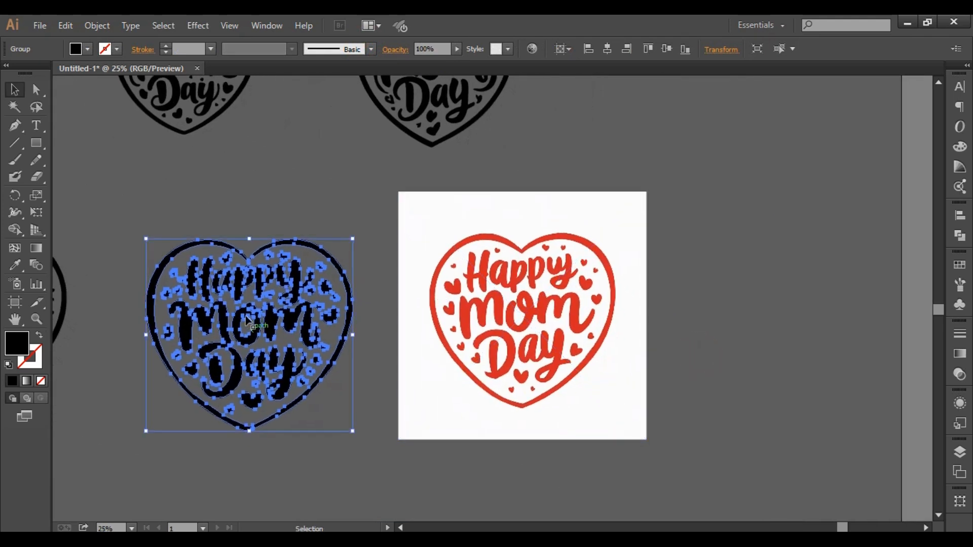
{"action": "left_click", "coordinate": [508, 377]}
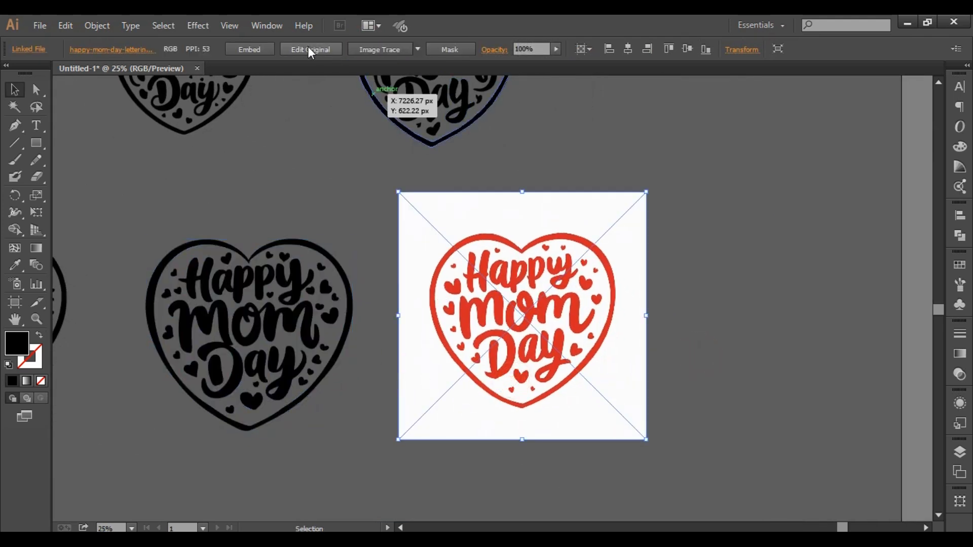
{"action": "left_click", "coordinate": [417, 48]}
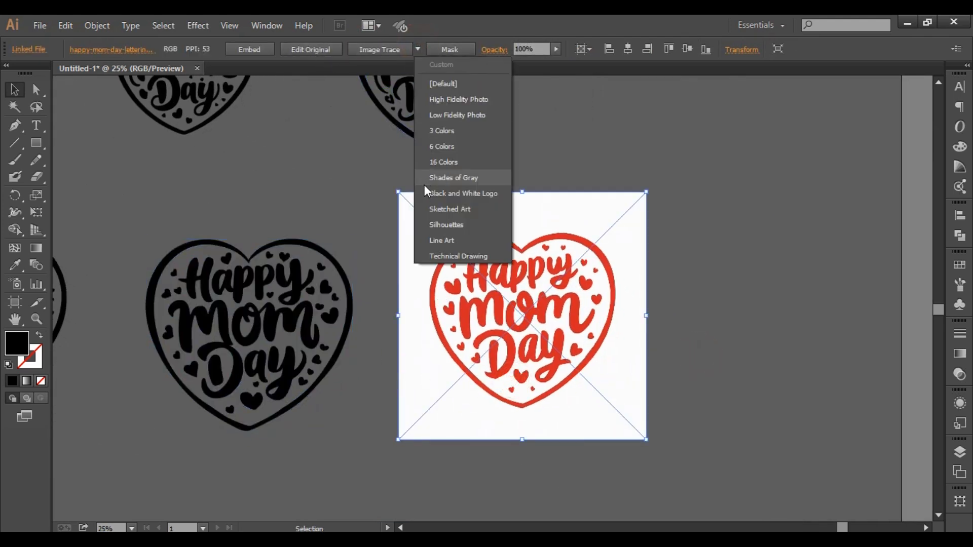
{"action": "left_click", "coordinate": [485, 205]}
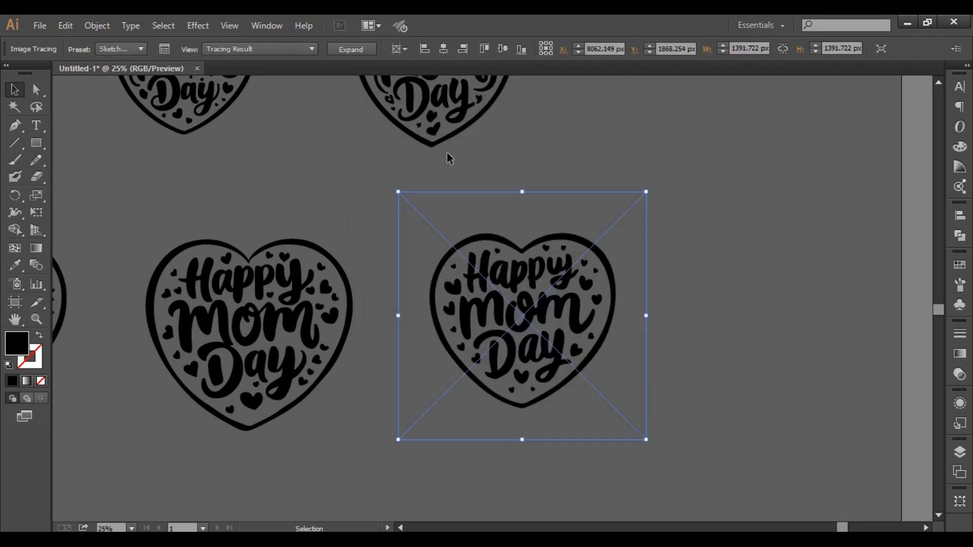
{"action": "left_click", "coordinate": [356, 48]}
{"action": "left_click", "coordinate": [795, 344]}
- Move the coloured reference heart image off the artboard to the empty area above it
{"action": "scroll", "coordinate": [425, 281], "scroll_direction": "down", "scroll_amount": 4}
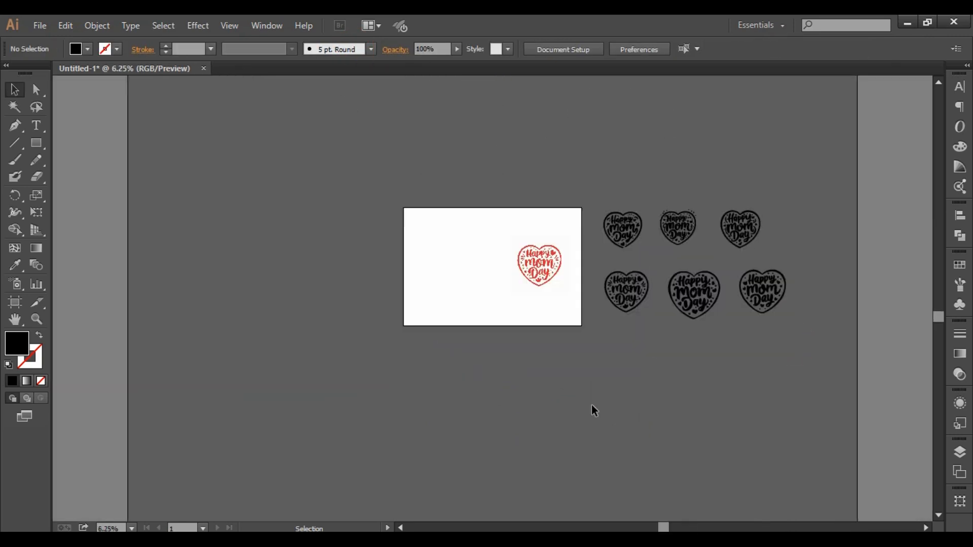
{"action": "left_click", "coordinate": [656, 415]}
{"action": "left_click_drag", "start_coordinate": [537, 281], "coordinate": [449, 151]}
{"action": "left_click", "coordinate": [720, 388]}
{"action": "left_click_drag", "start_coordinate": [663, 385], "coordinate": [525, 405]}
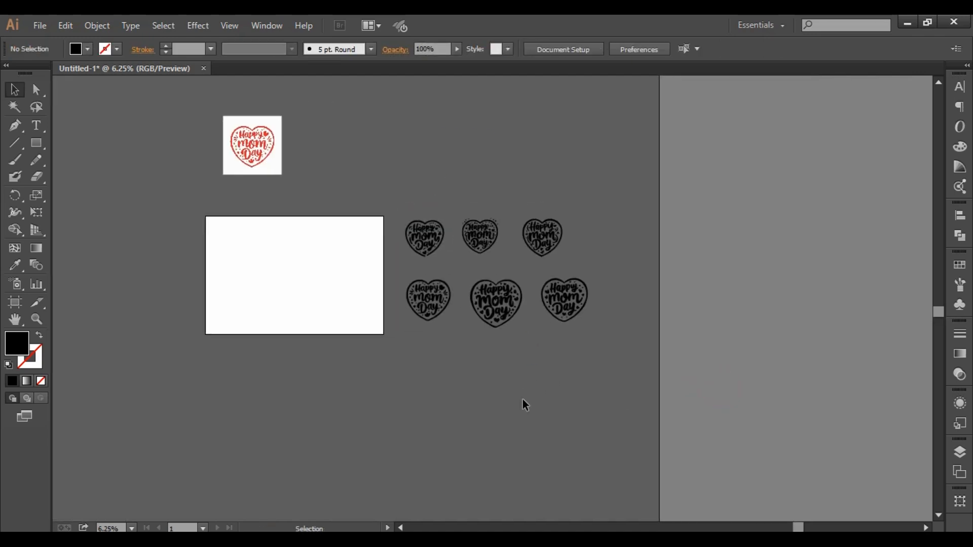
- Select all six traced hearts and fill them with the red sampled from the reference heart image using the Eyedropper
{"action": "left_click_drag", "start_coordinate": [413, 180], "coordinate": [604, 386]}
{"action": "left_click", "coordinate": [18, 268]}
{"action": "scroll", "coordinate": [400, 131], "scroll_direction": "left", "scroll_amount": 2}
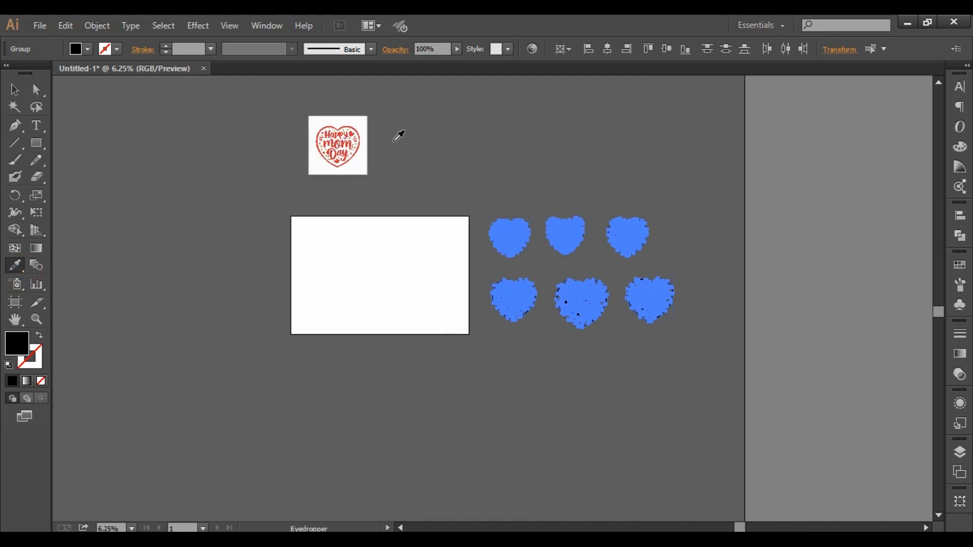
{"action": "scroll", "coordinate": [371, 117], "scroll_direction": "up", "scroll_amount": 1}
{"action": "scroll", "coordinate": [367, 112], "scroll_direction": "up", "scroll_amount": 1}
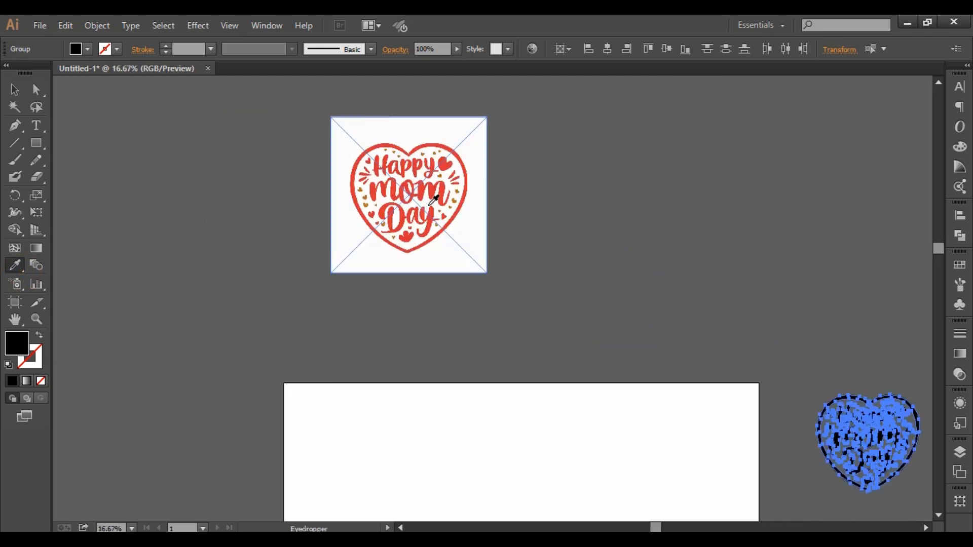
{"action": "left_click", "coordinate": [383, 210]}
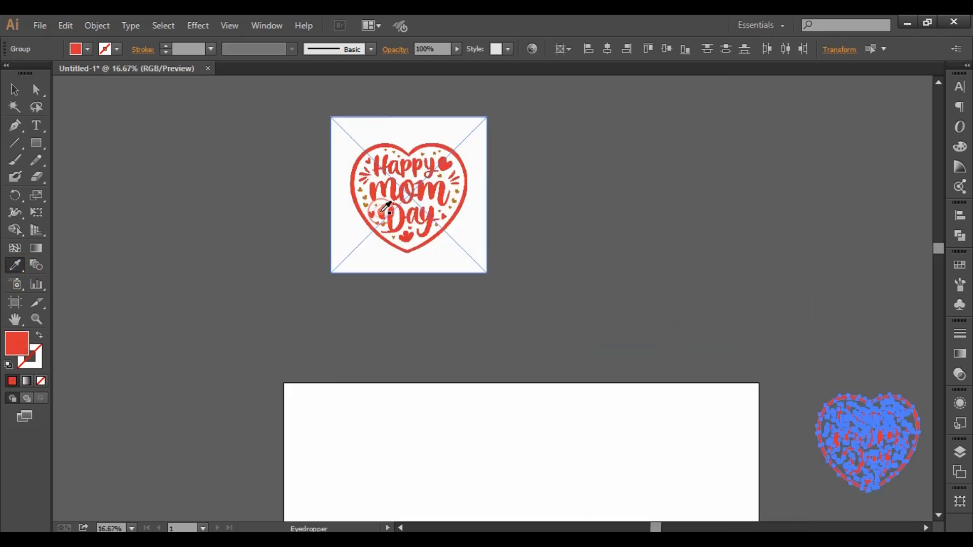
- Deselect the recoloured hearts and delete the reference heart image above the artboard
{"action": "left_click", "coordinate": [14, 89]}
{"action": "scroll", "coordinate": [466, 402], "scroll_direction": "down", "scroll_amount": 3}
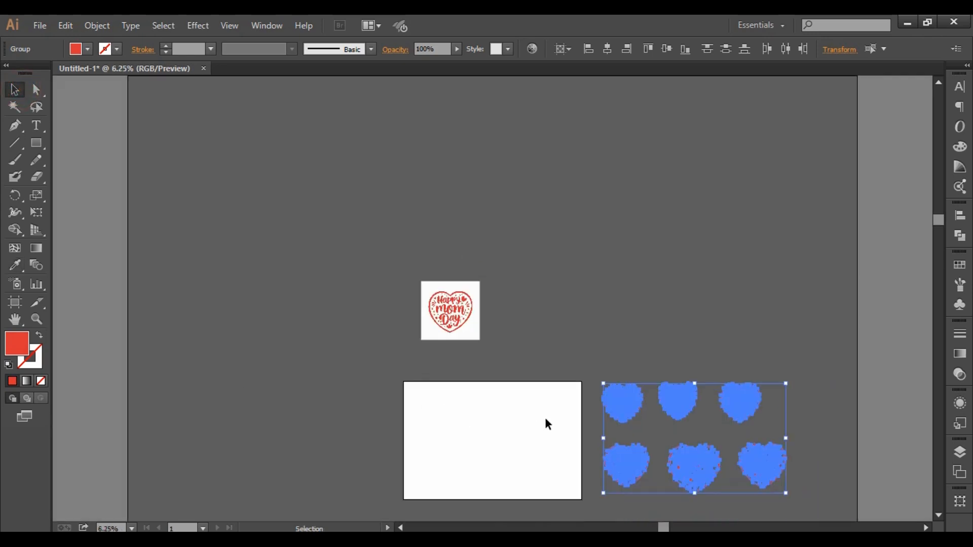
{"action": "left_click_drag", "start_coordinate": [566, 381], "coordinate": [310, 260]}
{"action": "left_click", "coordinate": [482, 400]}
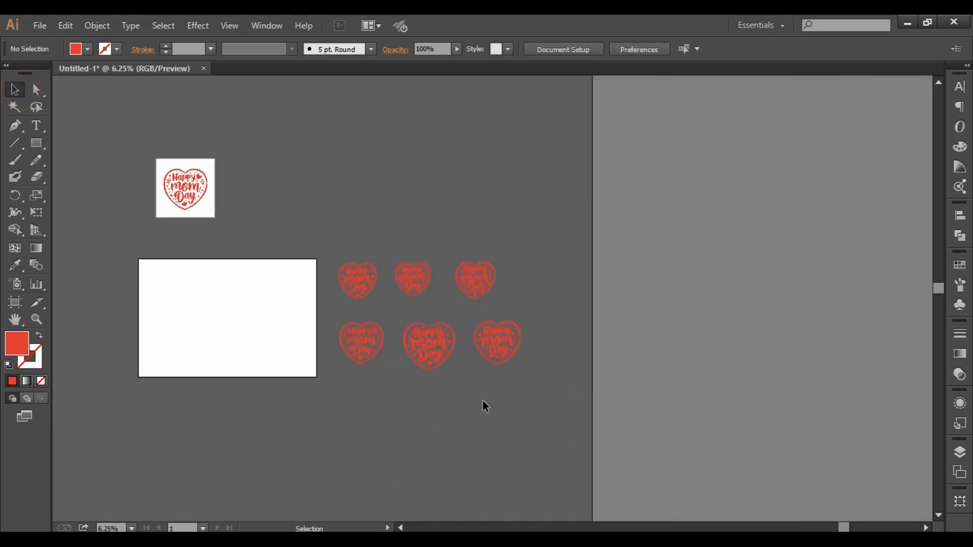
{"action": "left_click_drag", "start_coordinate": [184, 196], "coordinate": [278, 161]}
{"action": "key", "text": "Delete"}
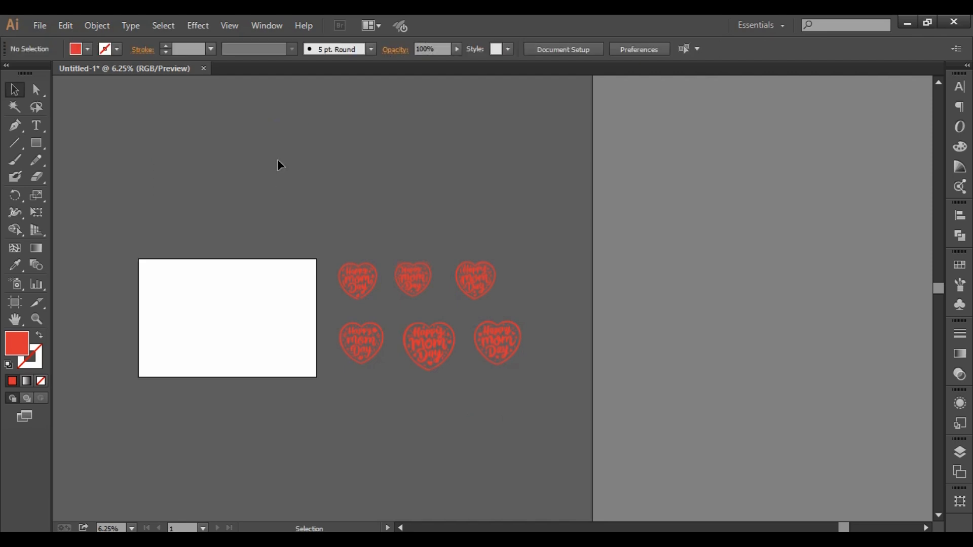
- Move all six red hearts together onto the artboard and deselect them
{"action": "left_click_drag", "start_coordinate": [344, 248], "coordinate": [575, 456]}
{"action": "left_click_drag", "start_coordinate": [479, 328], "coordinate": [311, 331]}
{"action": "left_click_drag", "start_coordinate": [376, 315], "coordinate": [454, 305]}
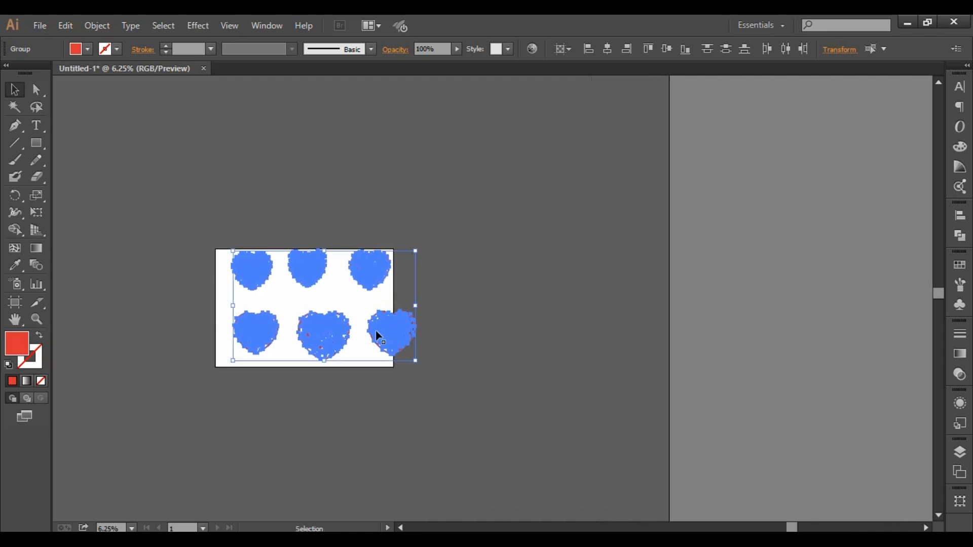
{"action": "key", "text": "ctrl+plus"}
{"action": "left_click", "coordinate": [403, 424]}
{"action": "left_click_drag", "start_coordinate": [404, 425], "coordinate": [458, 421]}
{"action": "left_click", "coordinate": [426, 422]}
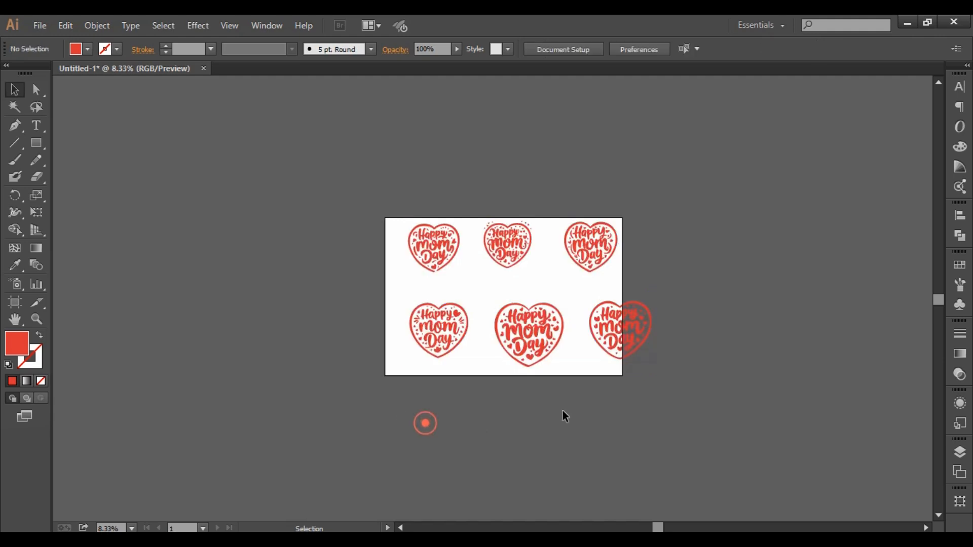
{"action": "left_click", "coordinate": [643, 400]}
- Shift and slightly shrink the middle heart in the lower row, and bring the overhanging last heart inside the artboard at a slightly smaller size
{"action": "left_click_drag", "start_coordinate": [531, 333], "coordinate": [518, 328]}
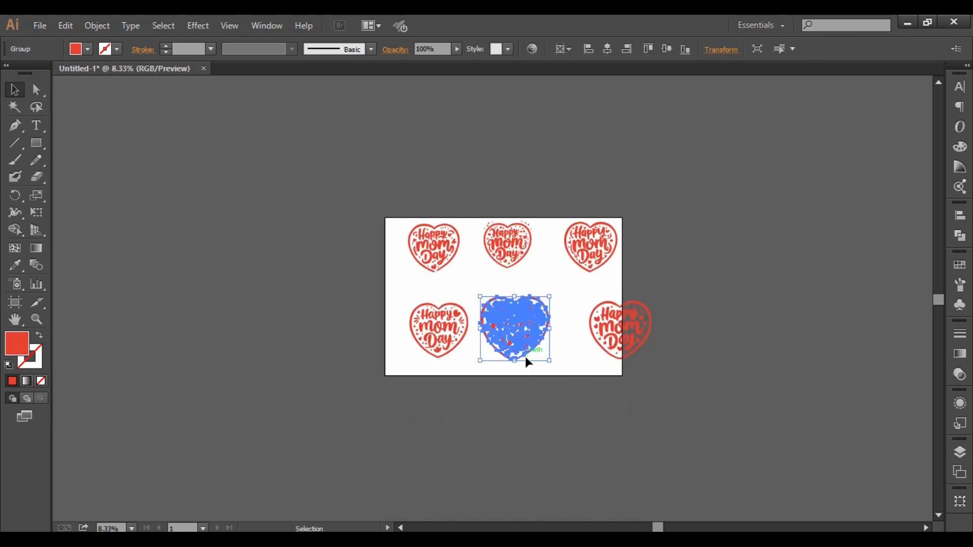
{"action": "left_click_drag", "start_coordinate": [550, 360], "coordinate": [516, 330]}
{"action": "left_click", "coordinate": [537, 397]}
{"action": "mouse_move", "coordinate": [620, 339]}
{"action": "left_mouse_down"}
{"action": "mouse_move", "coordinate": [574, 337]}
{"action": "mouse_move", "coordinate": [609, 355]}
{"action": "left_mouse_up"}
{"action": "left_click", "coordinate": [684, 365]}
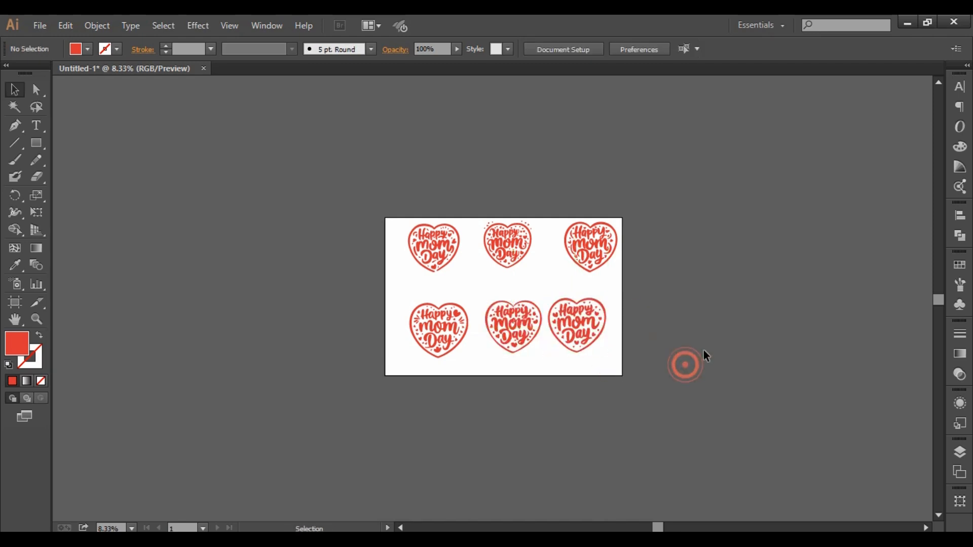
- Reposition the three upper-row hearts slightly lower and more evenly spaced within the artboard
{"action": "left_click_drag", "start_coordinate": [703, 347], "coordinate": [639, 375]}
{"action": "left_click_drag", "start_coordinate": [550, 276], "coordinate": [642, 291]}
{"action": "left_click", "coordinate": [667, 294]}
{"action": "left_click_drag", "start_coordinate": [452, 269], "coordinate": [454, 282]}
{"action": "mouse_move", "coordinate": [375, 295]}
{"action": "left_mouse_down"}
{"action": "mouse_move", "coordinate": [384, 277]}
{"action": "mouse_move", "coordinate": [375, 302]}
{"action": "left_mouse_up"}
{"action": "left_click", "coordinate": [596, 325]}
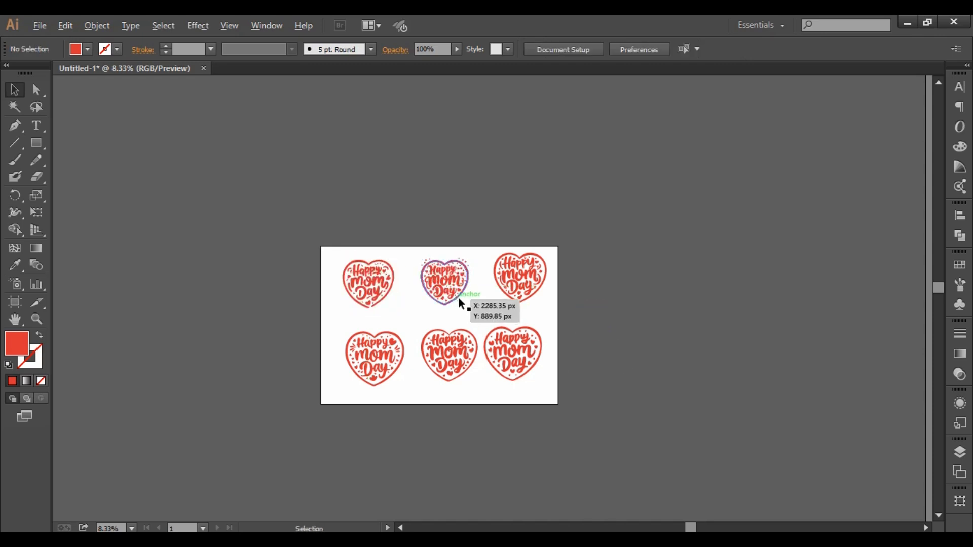
- Align the three upper-row hearts by their vertical centres and move the row back to the upper half of the artboard
{"action": "scroll", "coordinate": [458, 297], "scroll_direction": "up", "scroll_amount": 2}
{"action": "left_click_drag", "start_coordinate": [201, 198], "coordinate": [621, 319]}
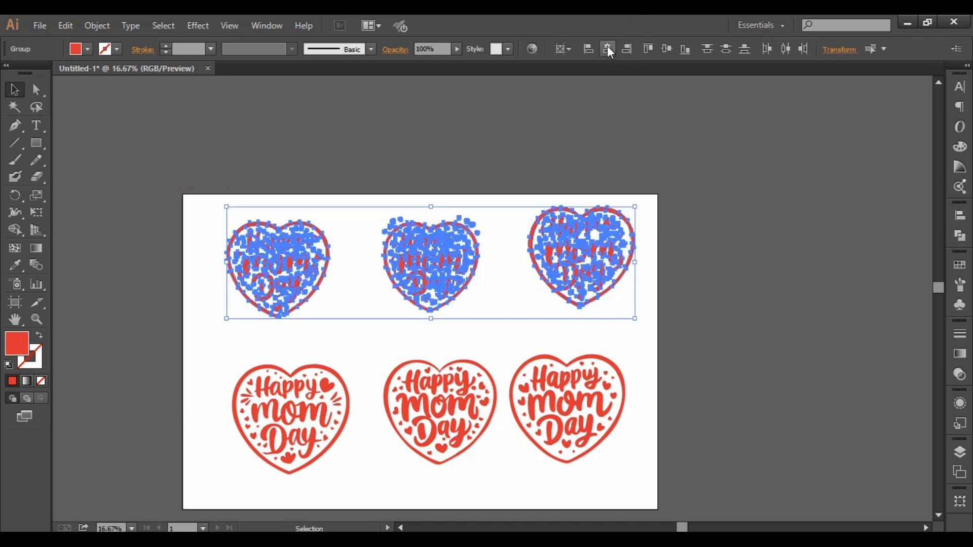
{"action": "left_click", "coordinate": [662, 46]}
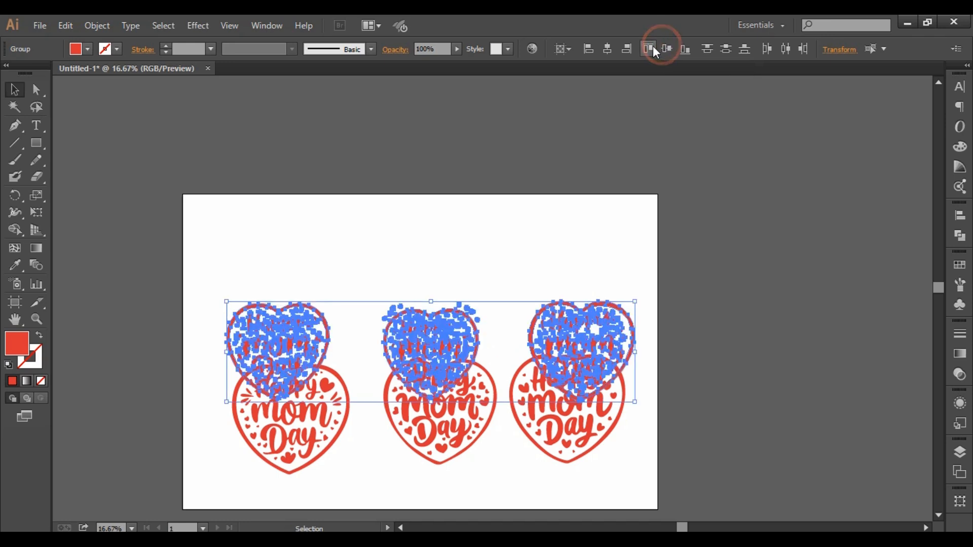
{"action": "left_click_drag", "start_coordinate": [560, 369], "coordinate": [551, 283]}
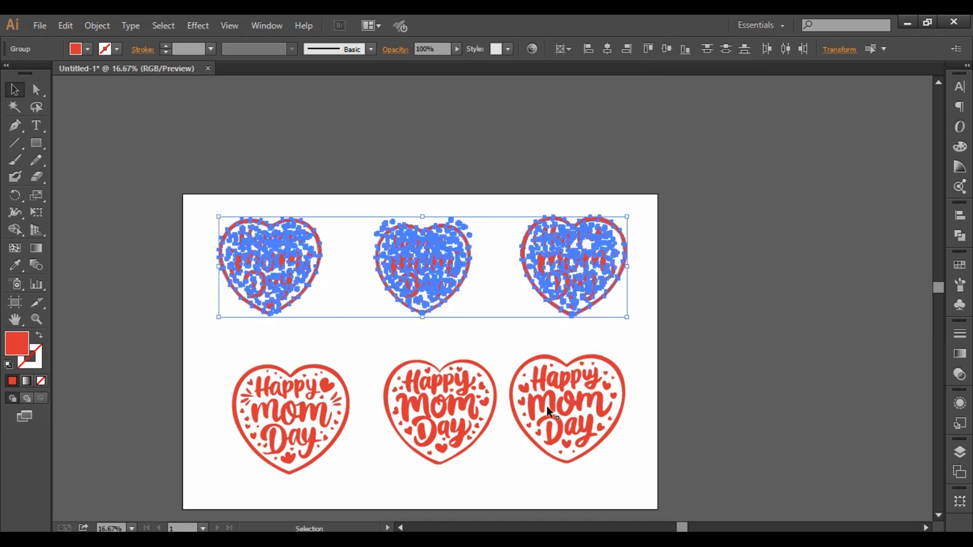
- Set the alignment reference for the upper-row hearts to Align to Selection and deselect them
{"action": "left_click", "coordinate": [562, 49]}
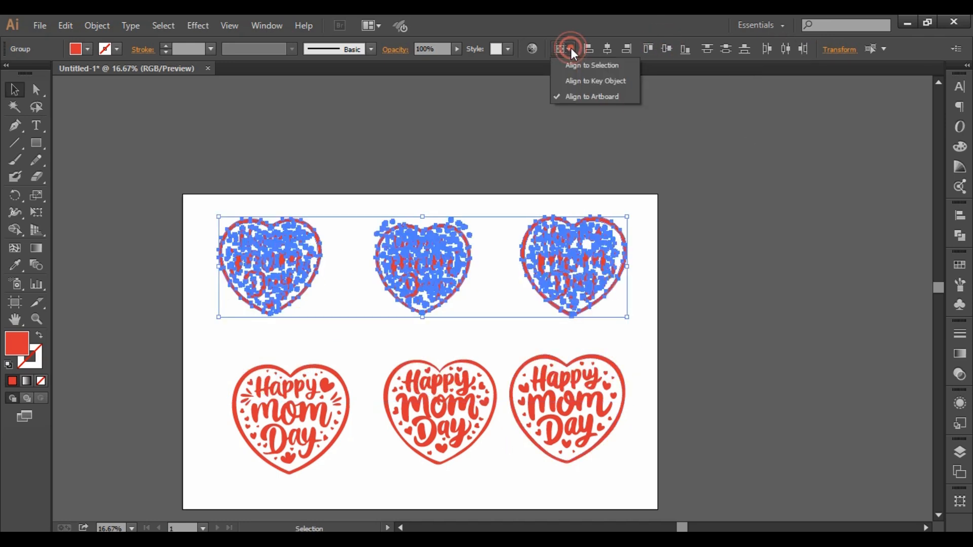
{"action": "left_click", "coordinate": [587, 71]}
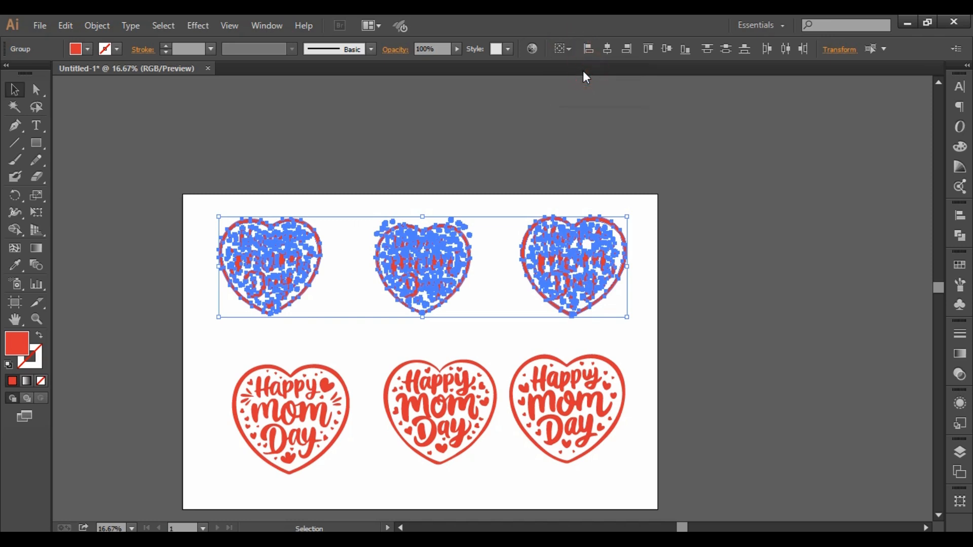
{"action": "left_click", "coordinate": [567, 49]}
{"action": "left_click", "coordinate": [594, 67]}
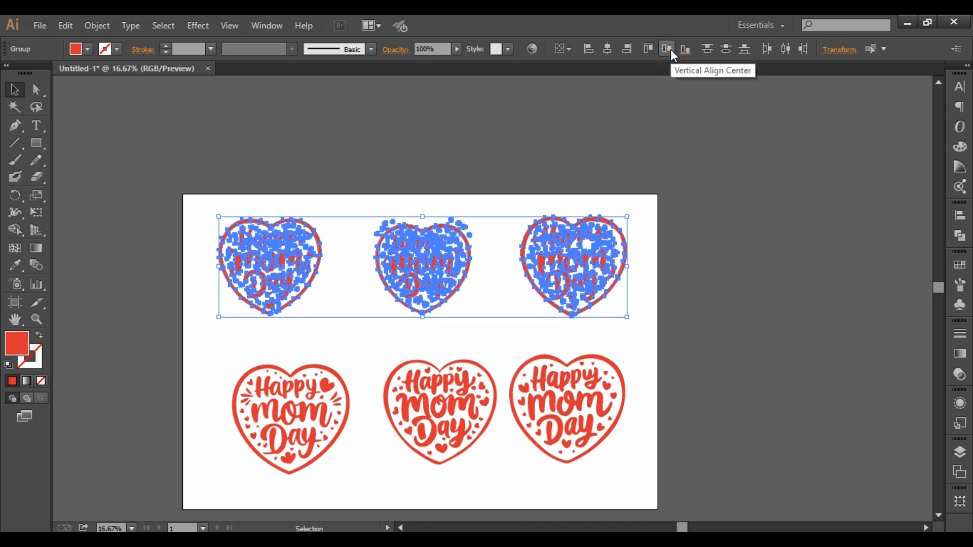
{"action": "left_click", "coordinate": [790, 281]}
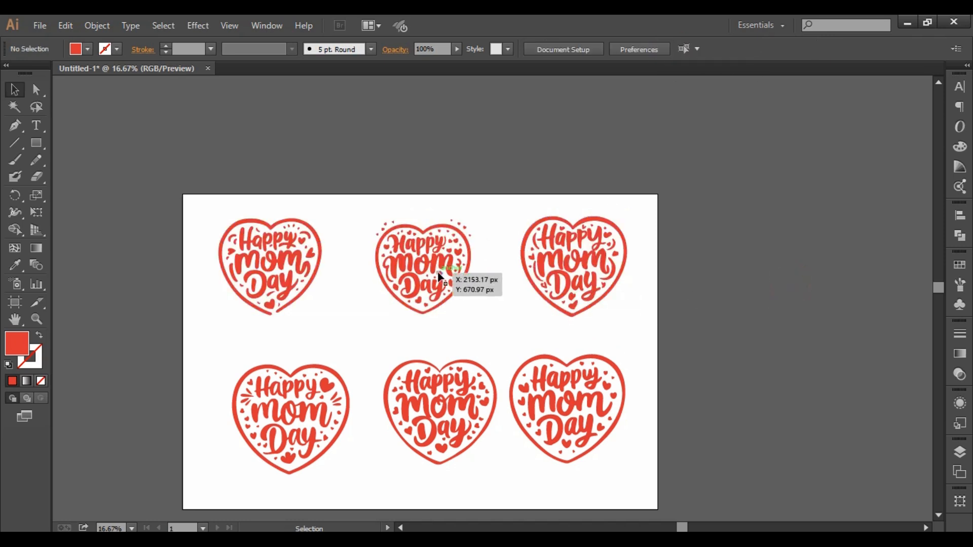
- Enlarge the middle upper-row heart slightly and align the upper row by vertical centres
{"action": "left_click", "coordinate": [428, 279]}
{"action": "left_click_drag", "start_coordinate": [471, 316], "coordinate": [475, 318]}
{"action": "left_click", "coordinate": [489, 281]}
{"action": "left_click_drag", "start_coordinate": [202, 182], "coordinate": [633, 321]}
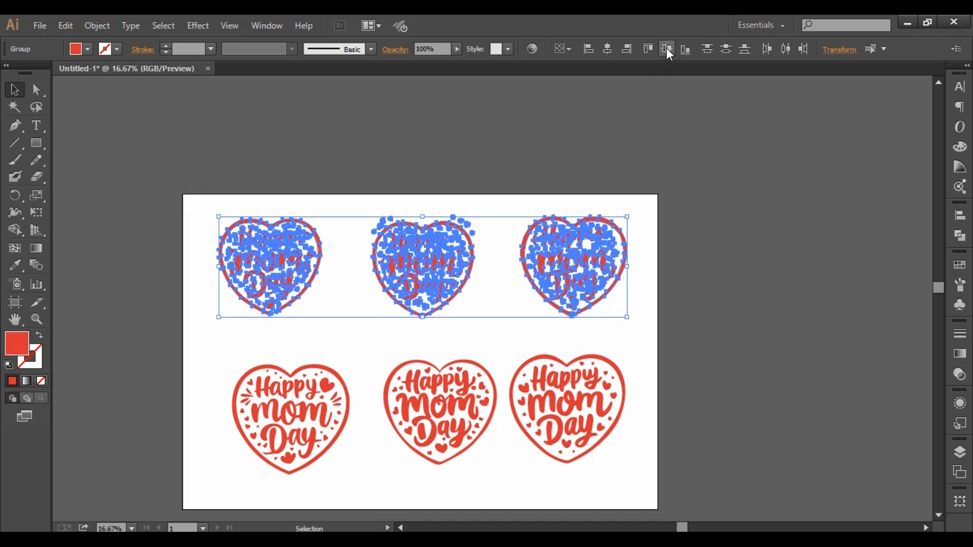
{"action": "left_click", "coordinate": [695, 241]}
- Shrink the first heart in the lower row slightly and align the lower-row hearts by their vertical centres
{"action": "scroll", "coordinate": [681, 304], "scroll_direction": "down", "scroll_amount": 1}
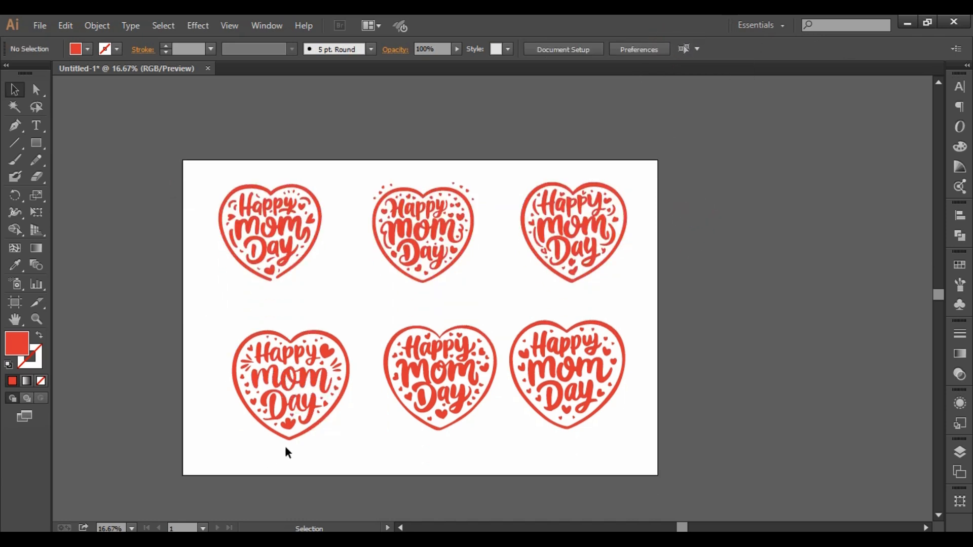
{"action": "left_click", "coordinate": [306, 406]}
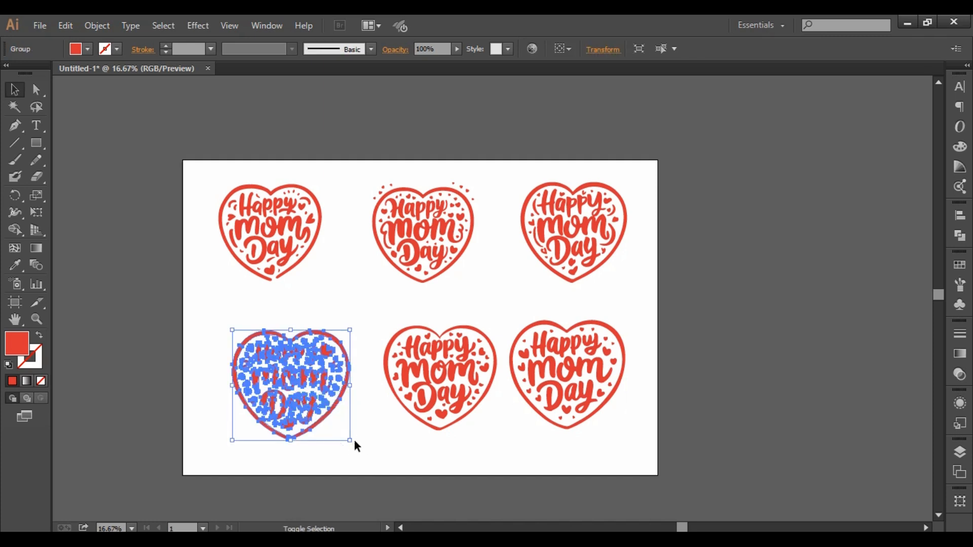
{"action": "left_click_drag", "start_coordinate": [354, 444], "coordinate": [344, 435]}
{"action": "left_click", "coordinate": [501, 469]}
{"action": "left_click_drag", "start_coordinate": [202, 308], "coordinate": [700, 470]}
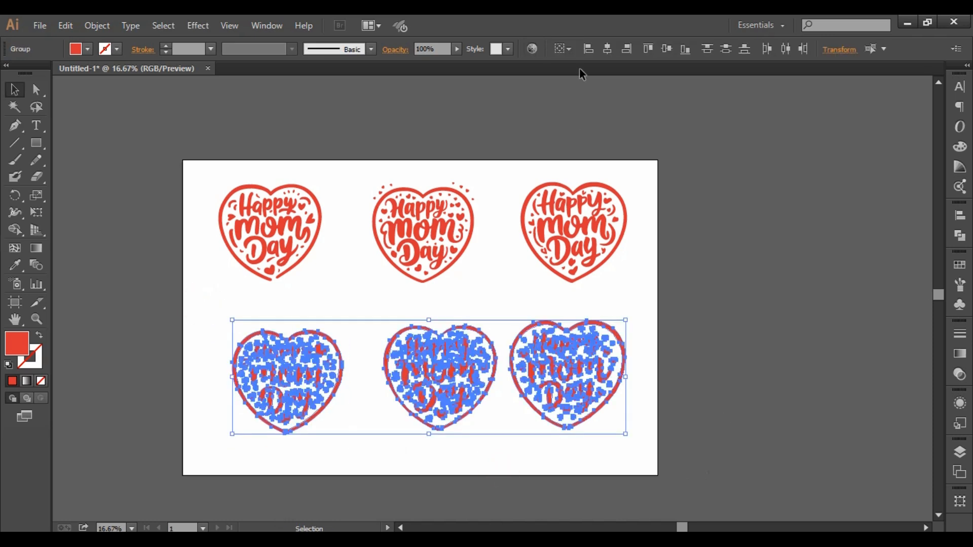
{"action": "left_click", "coordinate": [668, 49]}
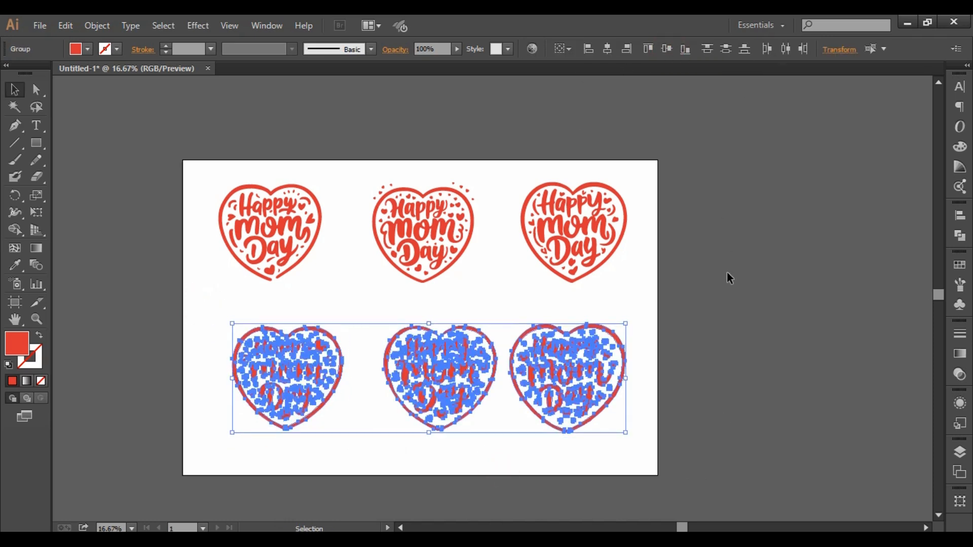
{"action": "left_click", "coordinate": [715, 318]}
- Resize the middle lower-row heart slightly smaller to match its neighbours and realign the lower row by vertical centres
{"action": "left_click", "coordinate": [460, 375]}
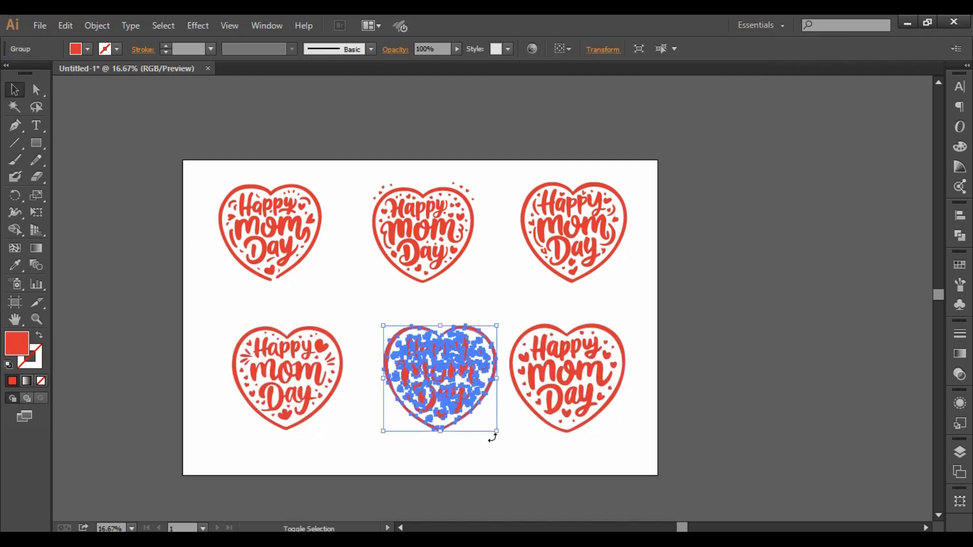
{"action": "left_click_drag", "start_coordinate": [496, 431], "coordinate": [489, 426]}
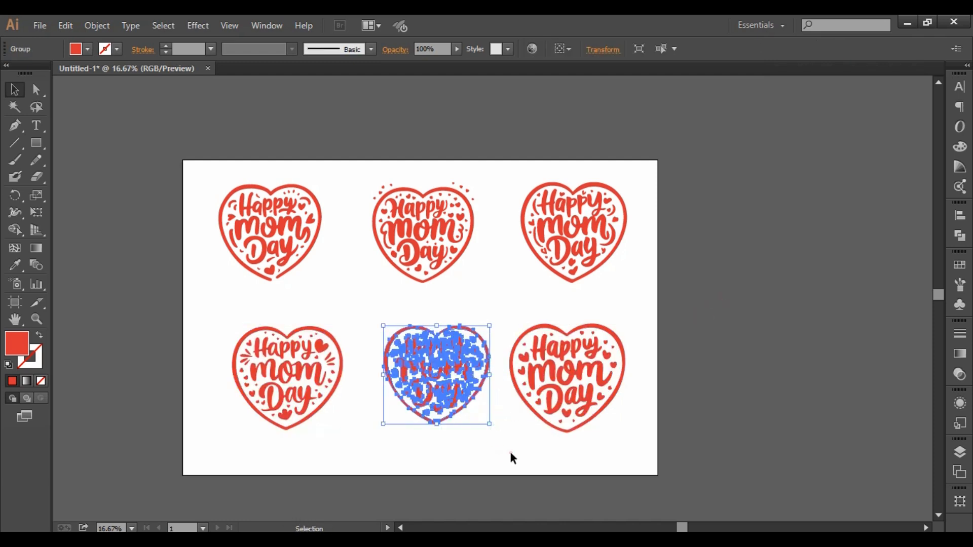
{"action": "left_click", "coordinate": [496, 424]}
{"action": "left_click", "coordinate": [470, 401]}
{"action": "left_click_drag", "start_coordinate": [492, 425], "coordinate": [495, 429]}
{"action": "left_click", "coordinate": [506, 449]}
{"action": "left_click_drag", "start_coordinate": [225, 316], "coordinate": [649, 430]}
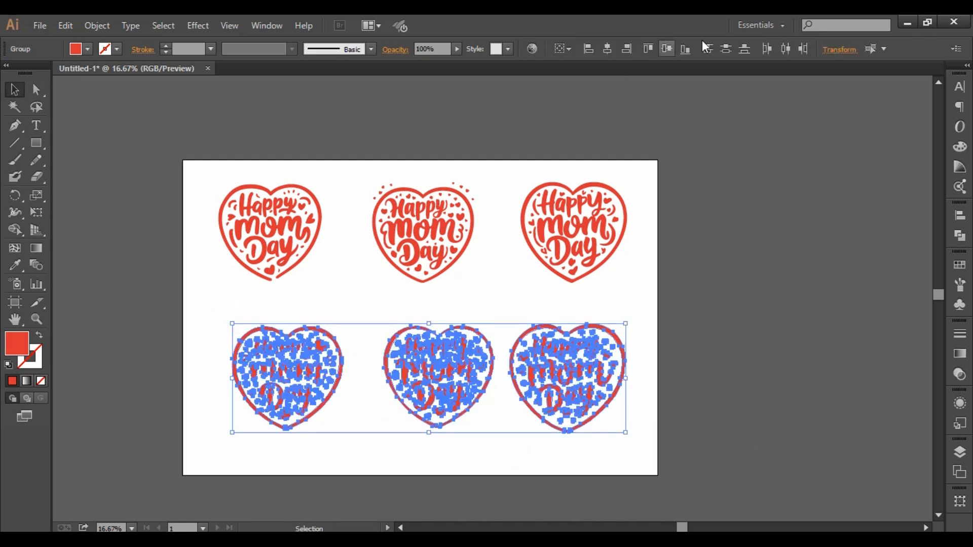
{"action": "left_click", "coordinate": [667, 48]}
{"action": "left_click", "coordinate": [738, 357]}
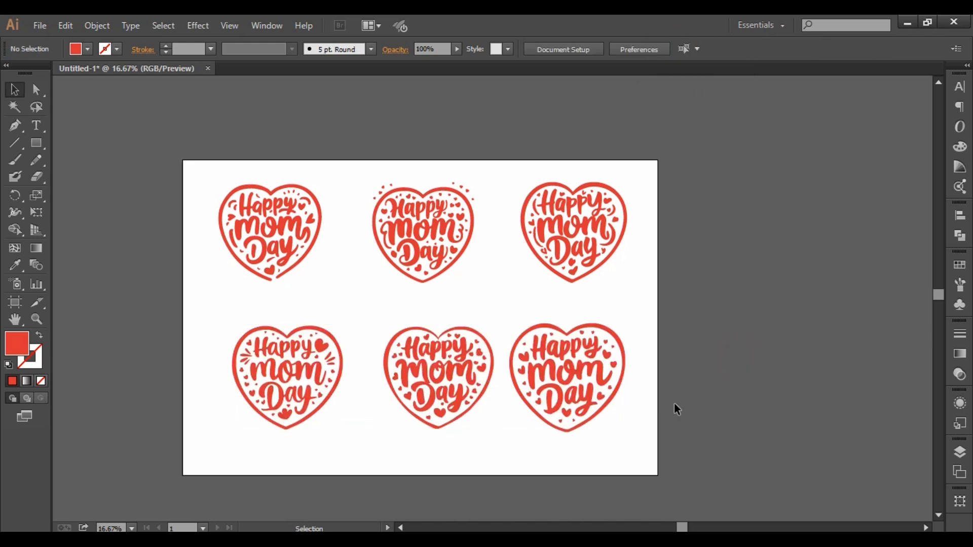
- Align the upper and lower hearts of each of the three columns by their horizontal centres
{"action": "left_click_drag", "start_coordinate": [536, 144], "coordinate": [678, 455]}
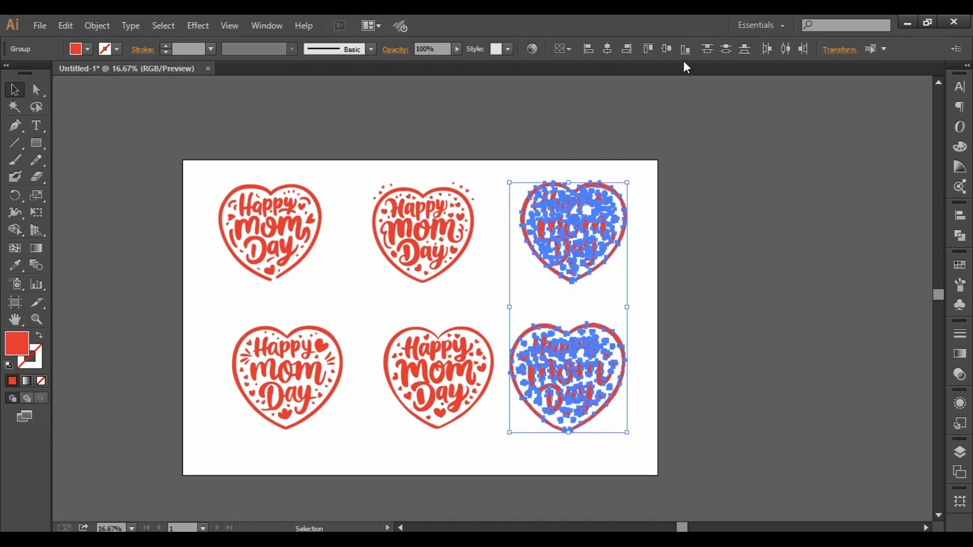
{"action": "left_click", "coordinate": [607, 49]}
{"action": "left_click_drag", "start_coordinate": [363, 165], "coordinate": [485, 432]}
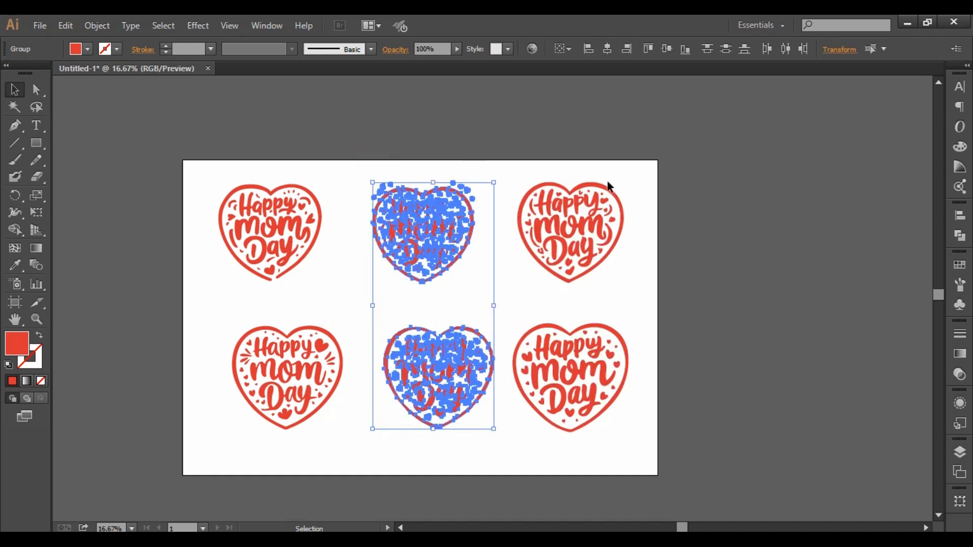
{"action": "left_click", "coordinate": [611, 50]}
{"action": "left_click_drag", "start_coordinate": [246, 150], "coordinate": [353, 436]}
{"action": "left_click", "coordinate": [606, 49]}
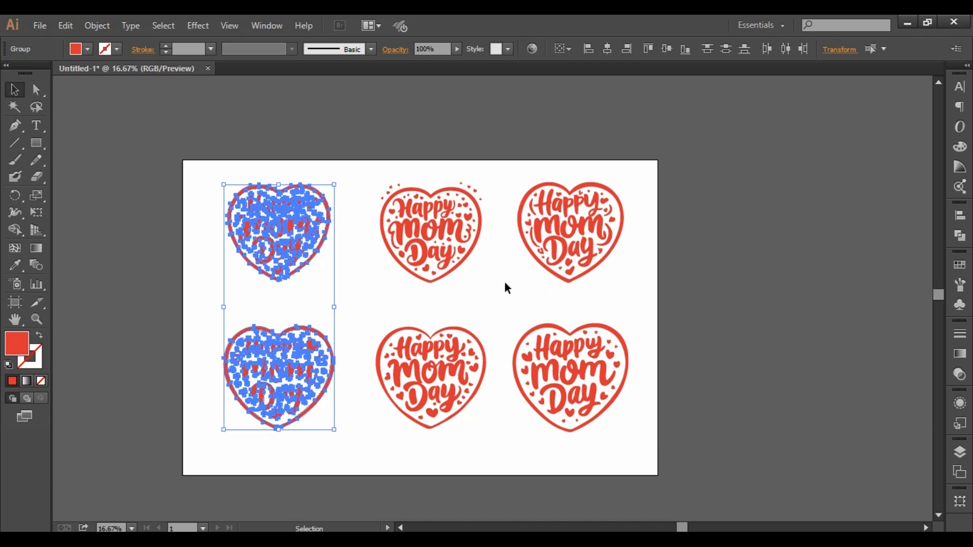
{"action": "left_click", "coordinate": [346, 158]}
- Nudge the four hearts in the middle and last columns slightly left to even out the column spacing
{"action": "left_click_drag", "start_coordinate": [191, 152], "coordinate": [659, 469]}
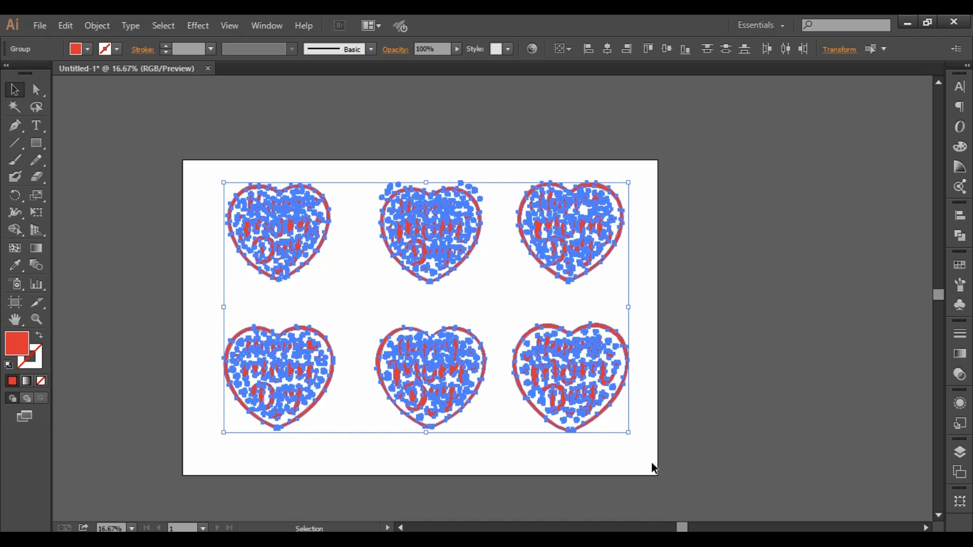
{"action": "left_click", "coordinate": [704, 332]}
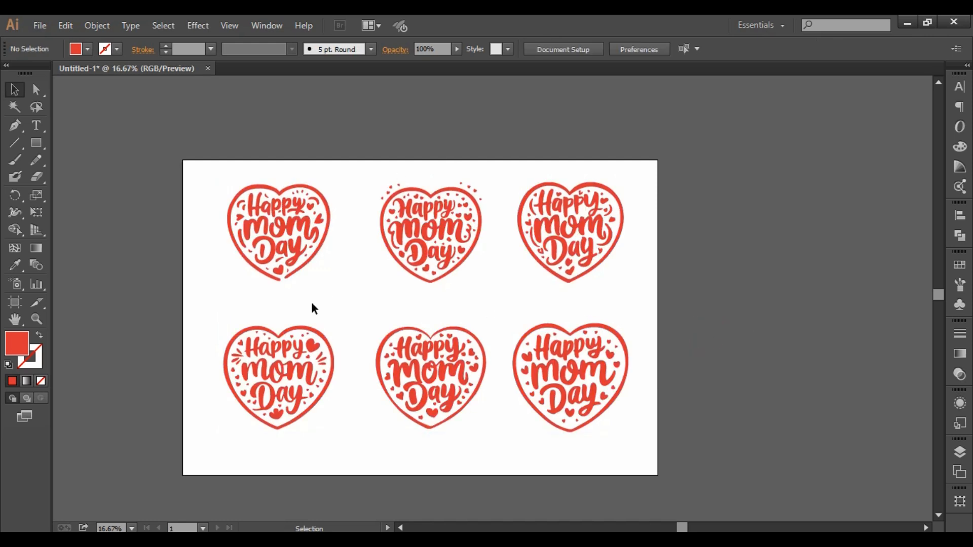
{"action": "left_click_drag", "start_coordinate": [430, 120], "coordinate": [660, 440]}
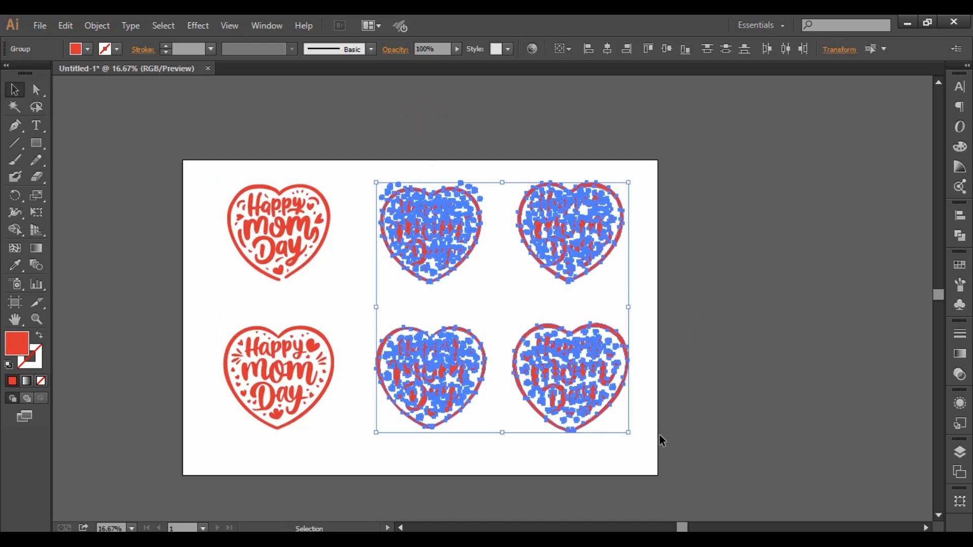
{"action": "key", "text": "Left"}
{"action": "key", "text": "Left"}
{"action": "key", "text": "Left"}
{"action": "key", "text": "Left"}
{"action": "key", "text": "Left"}
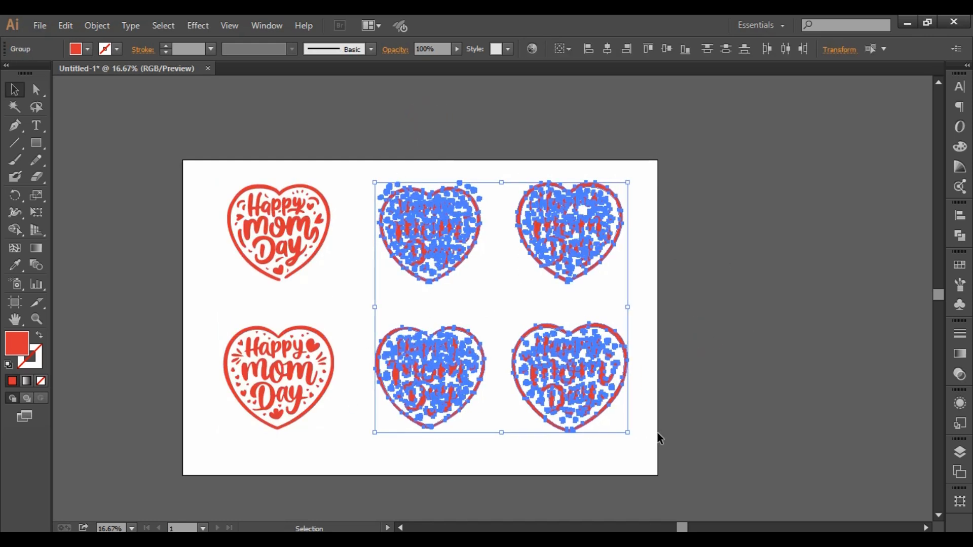
{"action": "key", "text": "Left"}
{"action": "key", "text": "Left"}
{"action": "key", "text": "Left"}
{"action": "key", "text": "Left"}
{"action": "key", "text": "Left"}
{"action": "key", "text": "Left"}
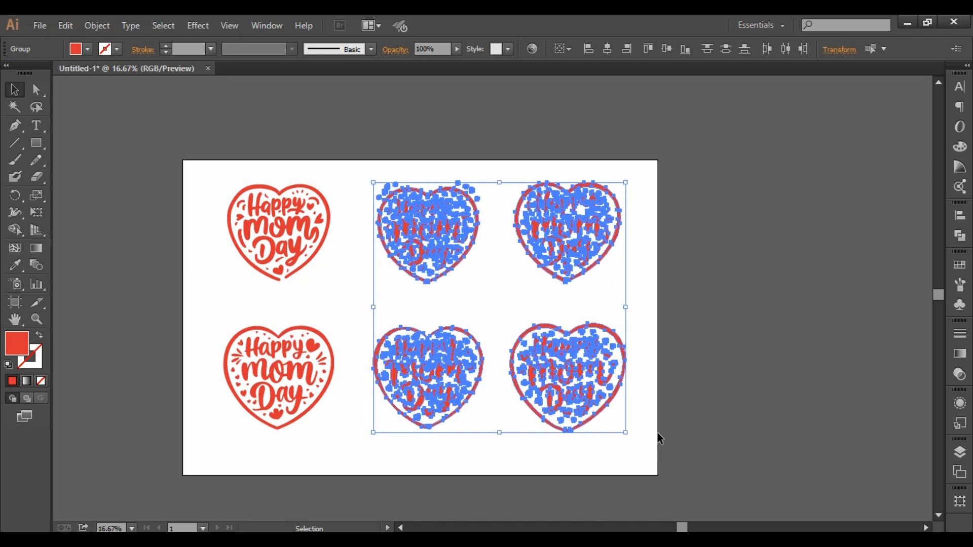
{"action": "left_click", "coordinate": [745, 358]}
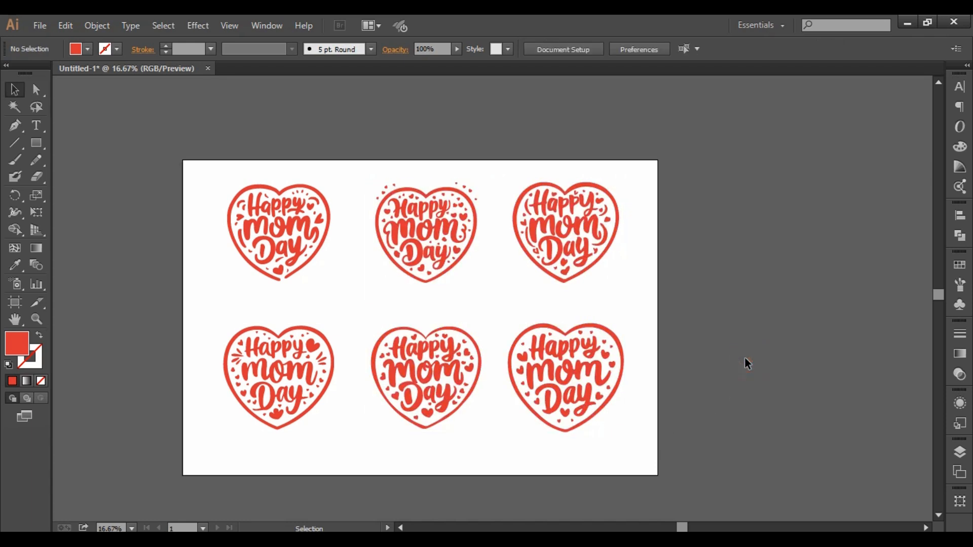
- Group all six hearts on the artboard into a single object
{"action": "left_click_drag", "start_coordinate": [133, 123], "coordinate": [743, 476]}
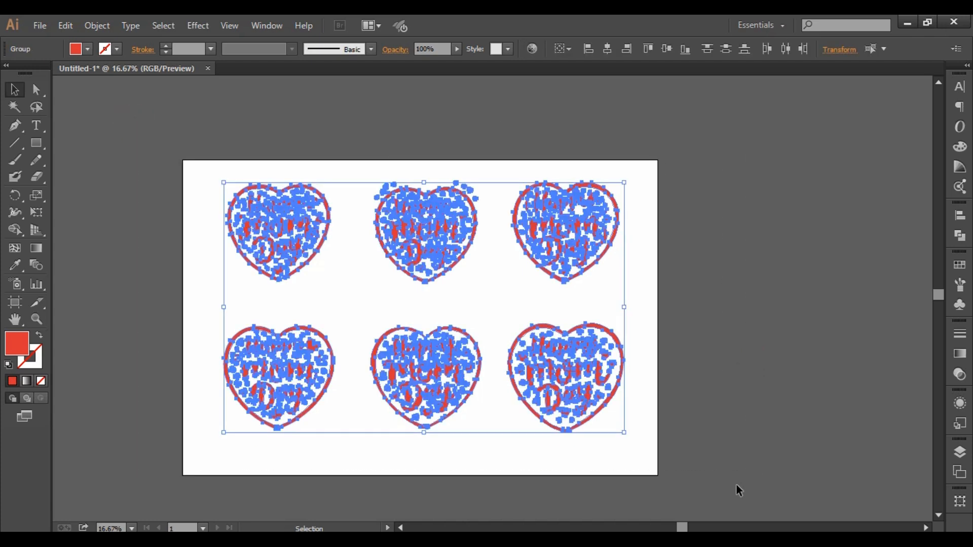
{"action": "key", "text": "ctrl+g"}
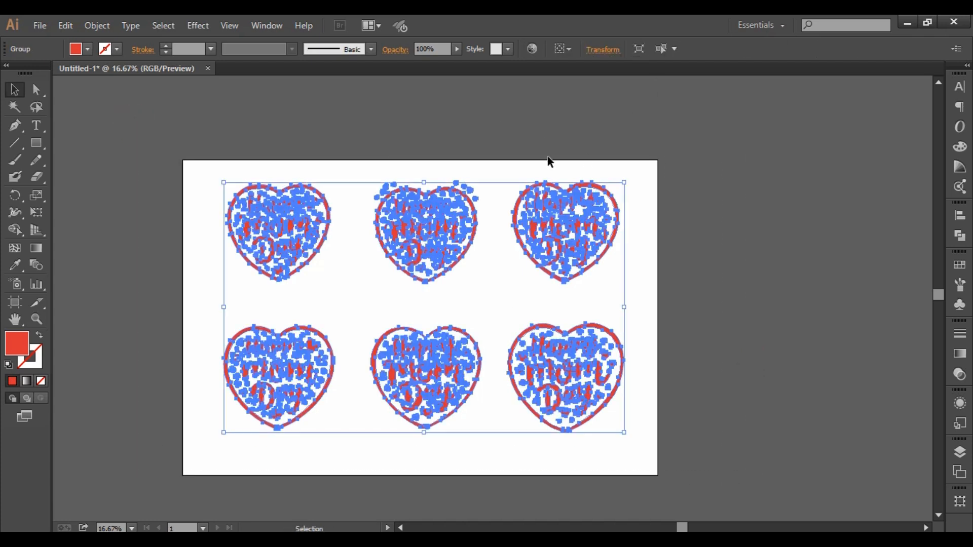
- Align the grouped hearts to the artboard, centring them both horizontally and vertically, and deselect them
{"action": "left_click", "coordinate": [566, 49]}
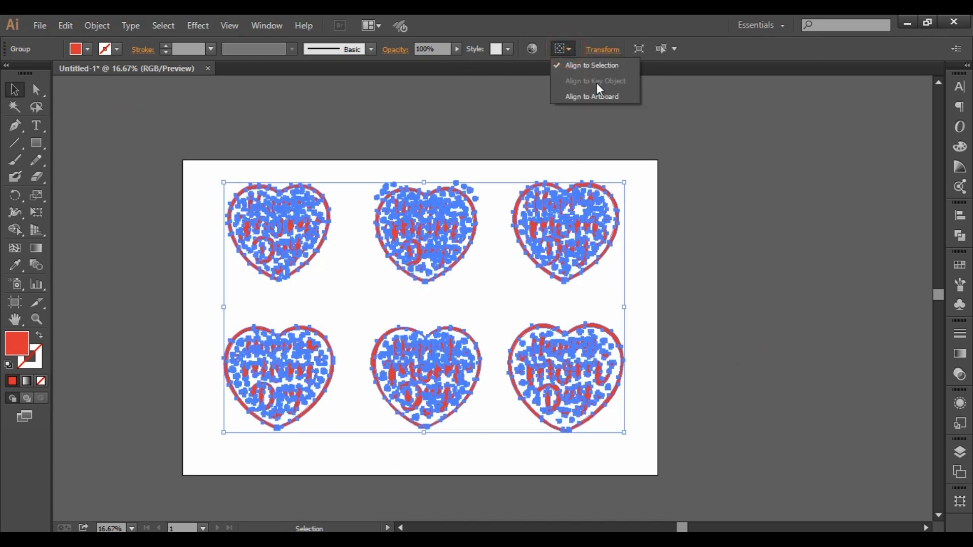
{"action": "left_click", "coordinate": [595, 96]}
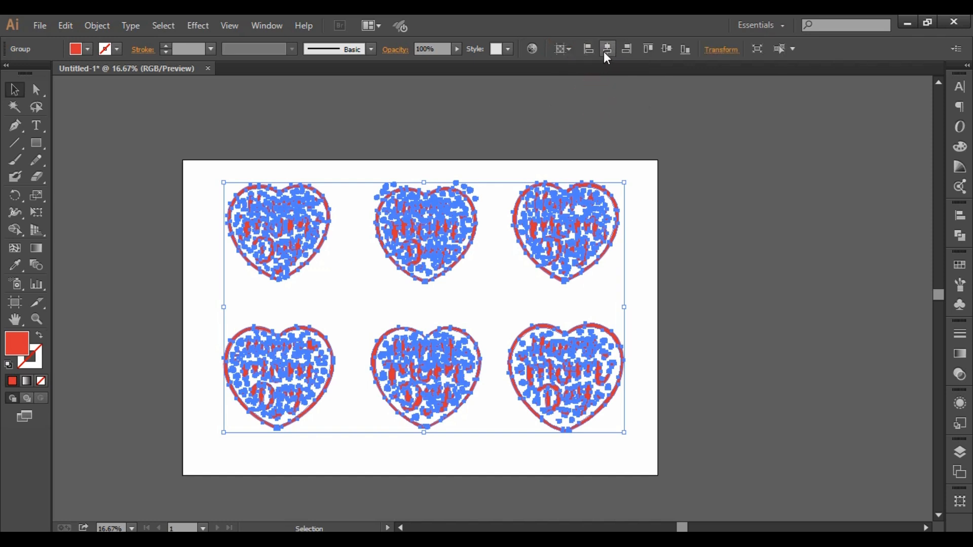
{"action": "left_click", "coordinate": [606, 50]}
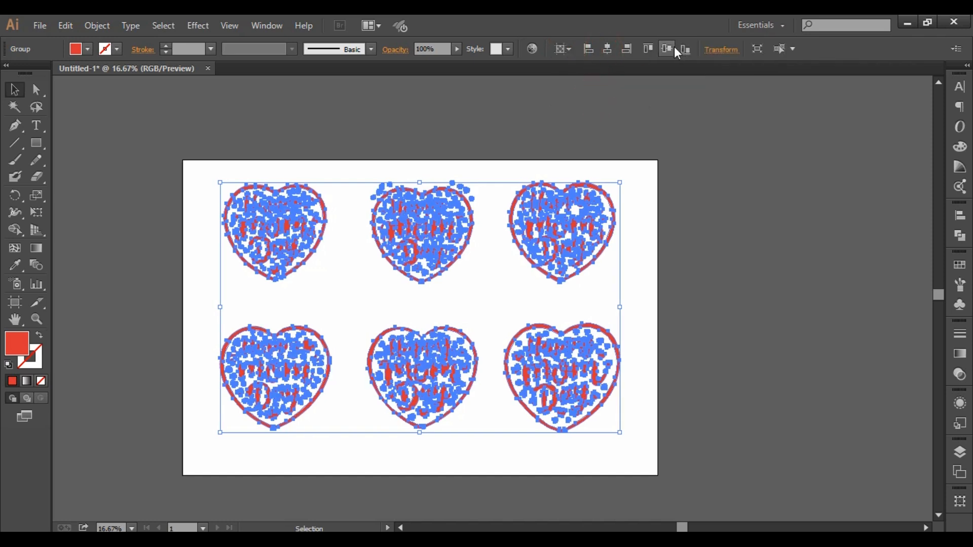
{"action": "left_click", "coordinate": [674, 48]}
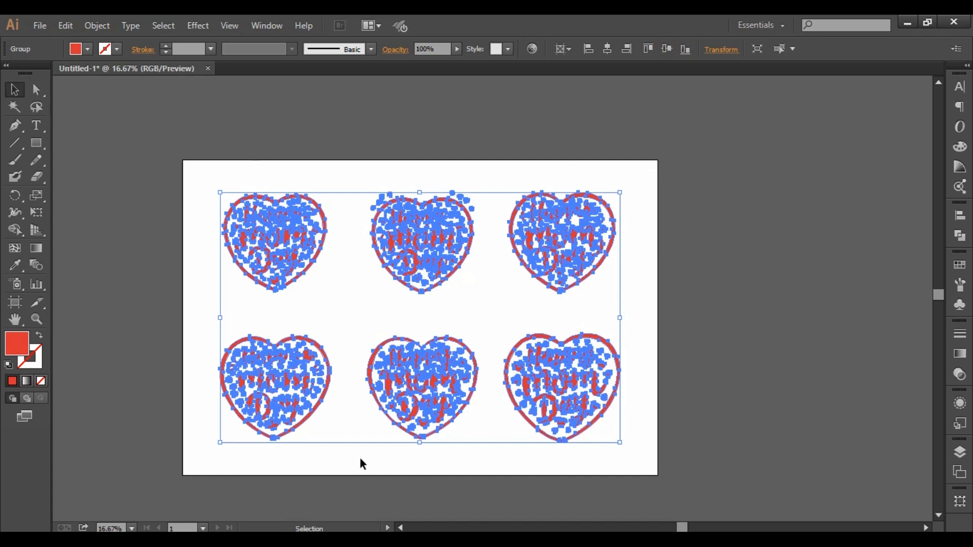
{"action": "left_click", "coordinate": [806, 348]}
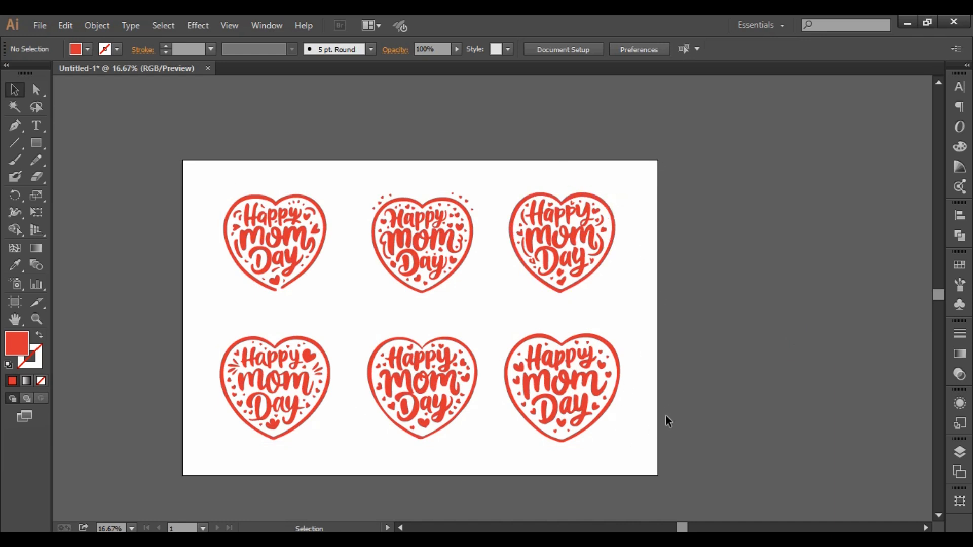
- Enlarge the six-heart group from two opposite corners so it reaches the artboard's side edges
{"action": "left_click_drag", "start_coordinate": [195, 144], "coordinate": [609, 490]}
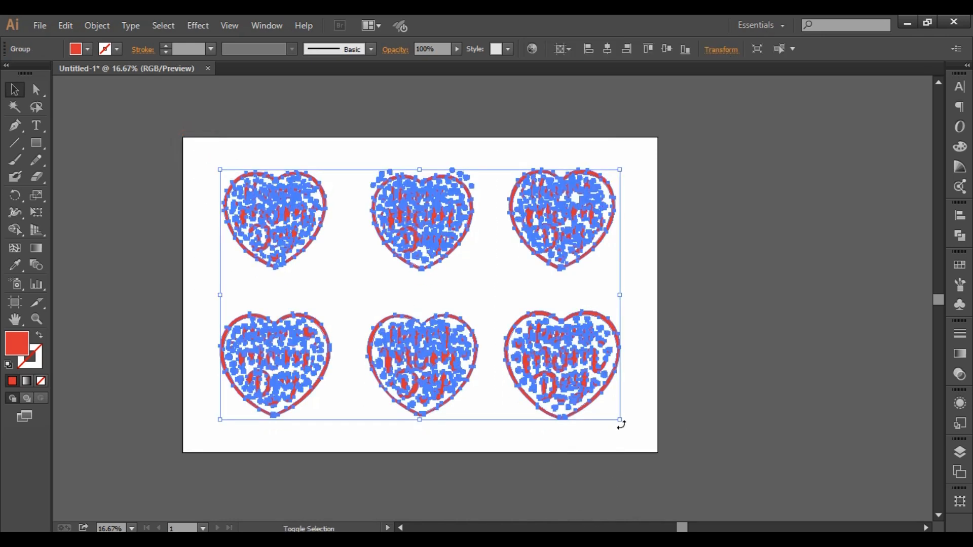
{"action": "left_click_drag", "start_coordinate": [622, 421], "coordinate": [663, 447]}
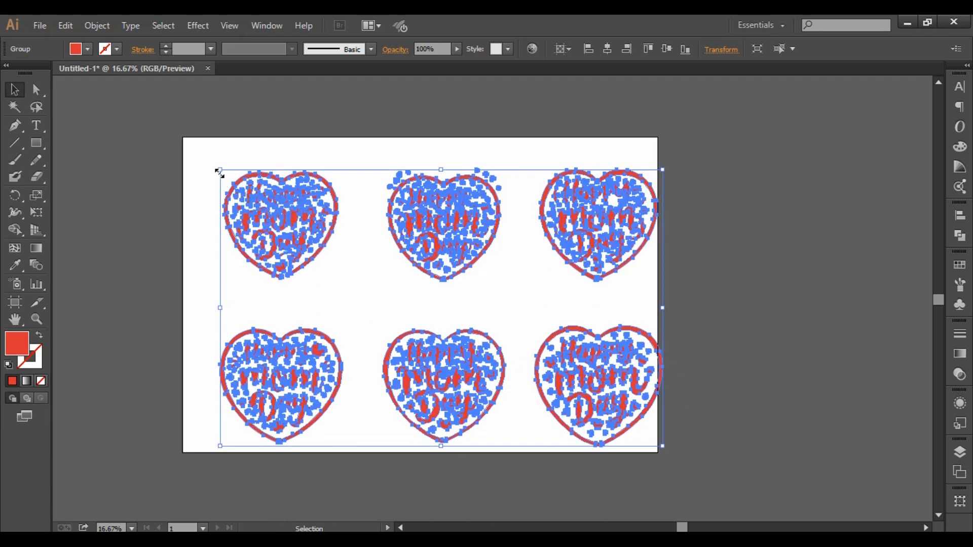
{"action": "left_click_drag", "start_coordinate": [220, 167], "coordinate": [181, 145]}
{"action": "left_click", "coordinate": [765, 233]}
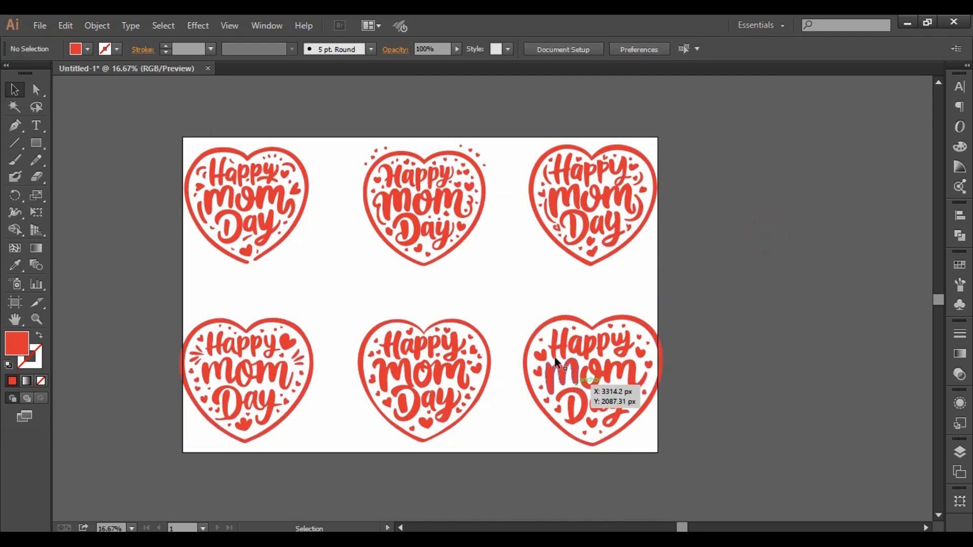
- Undo both enlargements of the heart group and clear the selection
{"action": "left_click", "coordinate": [563, 344]}
{"action": "key", "text": "ctrl+c"}
{"action": "key", "text": "ctrl+z"}
{"action": "key", "text": "ctrl+z"}
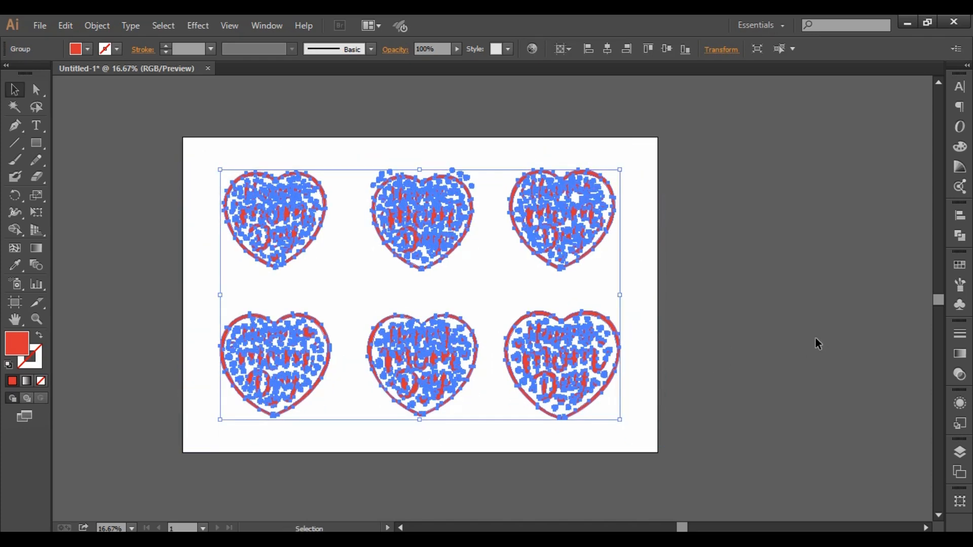
{"action": "left_click", "coordinate": [806, 343]}
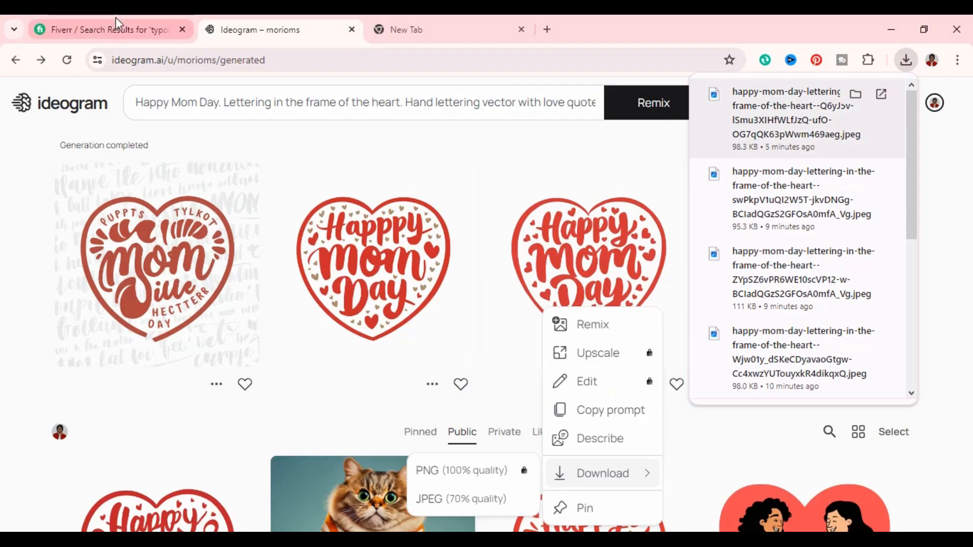
- Switch to Fiverr and examine the typography t-shirt design gigs, comparing their sample designs, ratings and starting prices
{"action": "left_click", "coordinate": [115, 23]}
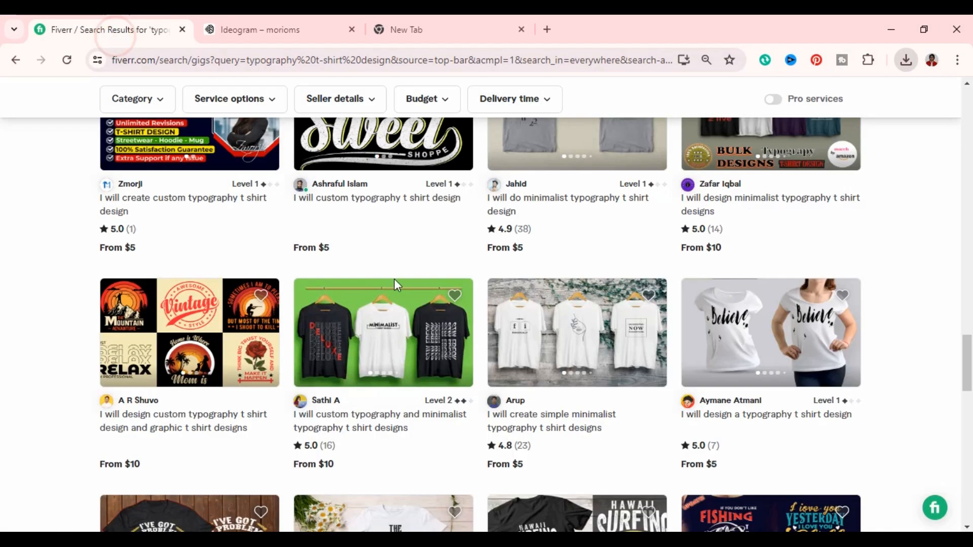
{"action": "scroll", "coordinate": [628, 359], "scroll_direction": "up", "scroll_amount": 8}
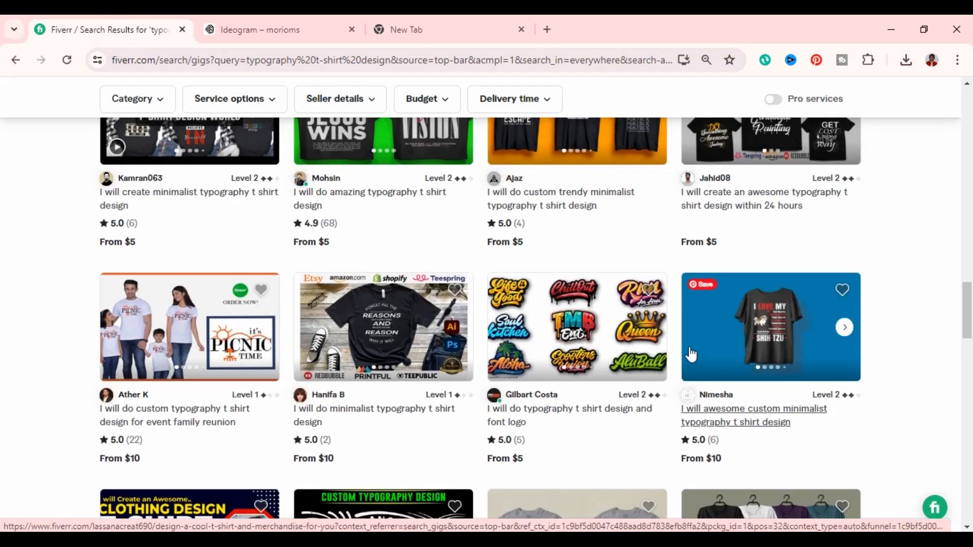
{"action": "scroll", "coordinate": [689, 355], "scroll_direction": "up", "scroll_amount": 4}
{"action": "scroll", "coordinate": [691, 355], "scroll_direction": "up", "scroll_amount": 4}
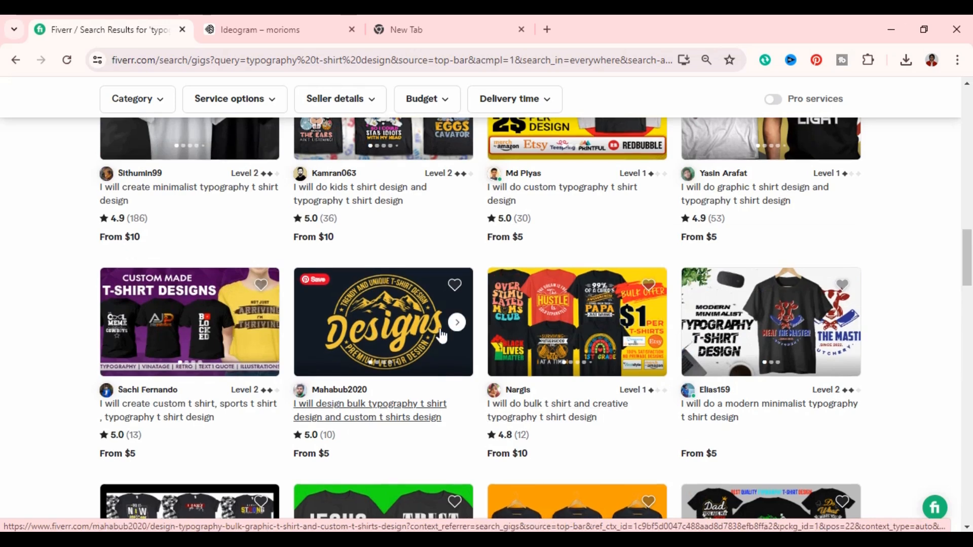
{"action": "scroll", "coordinate": [474, 334], "scroll_direction": "up", "scroll_amount": 3}
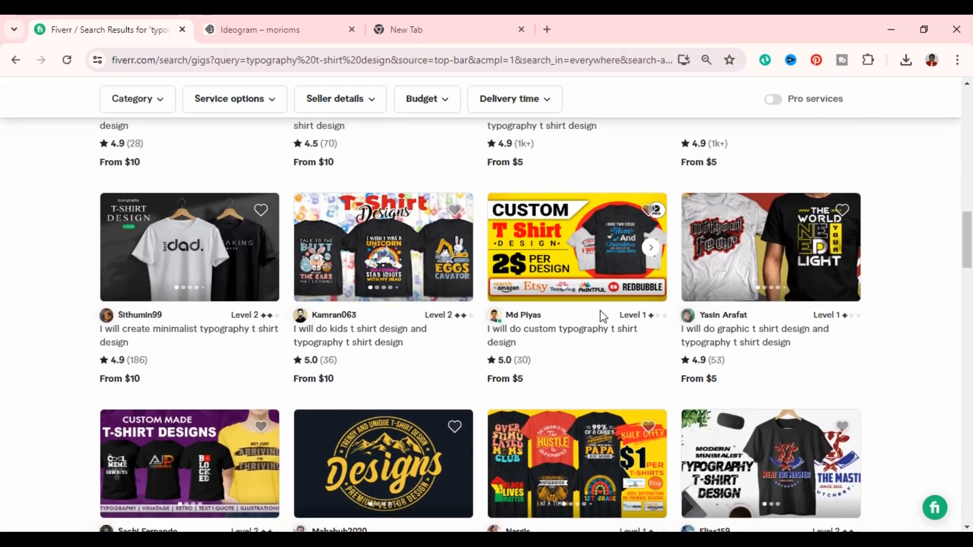
{"action": "scroll", "coordinate": [600, 314], "scroll_direction": "down", "scroll_amount": 4}
{"action": "scroll", "coordinate": [600, 318], "scroll_direction": "down", "scroll_amount": 20}
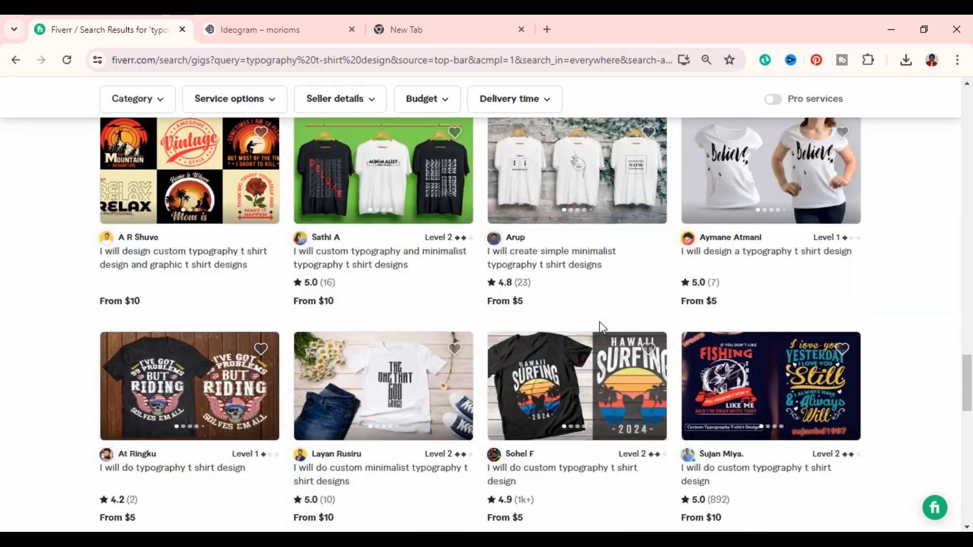
{"action": "scroll", "coordinate": [601, 329], "scroll_direction": "up", "scroll_amount": 5}
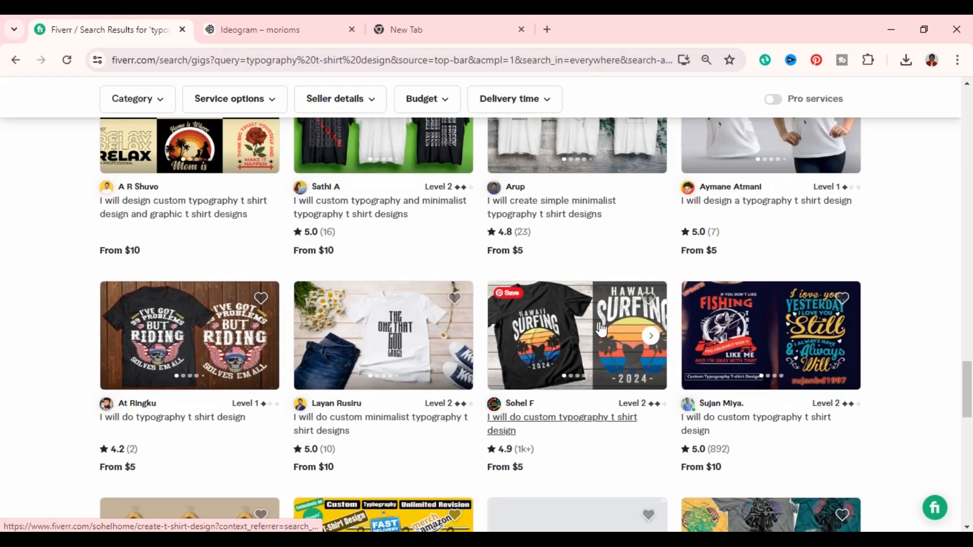
{"action": "scroll", "coordinate": [601, 330], "scroll_direction": "down", "scroll_amount": 3}
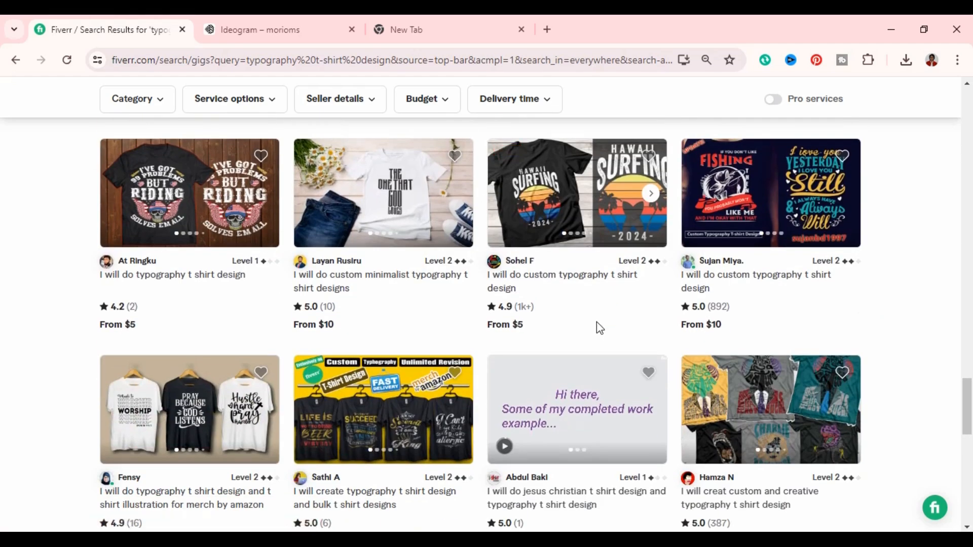
{"action": "scroll", "coordinate": [599, 328], "scroll_direction": "down", "scroll_amount": 3}
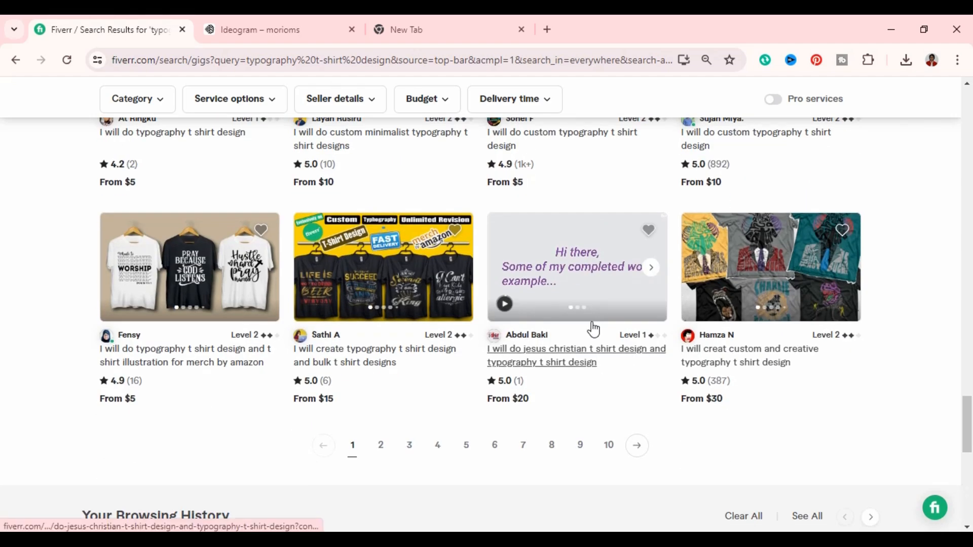
{"action": "scroll", "coordinate": [591, 329], "scroll_direction": "down", "scroll_amount": 6}
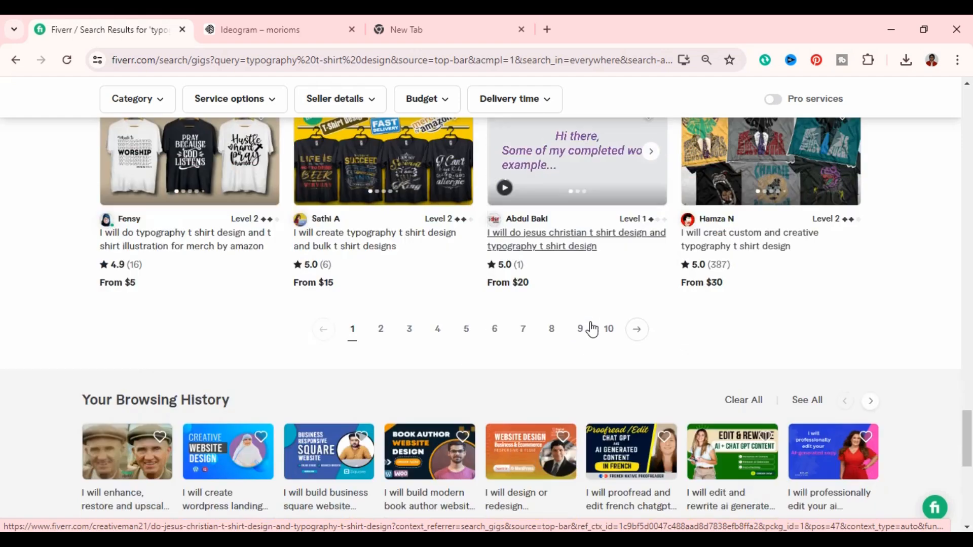
{"action": "scroll", "coordinate": [586, 354], "scroll_direction": "up", "scroll_amount": 4}
{"action": "scroll", "coordinate": [582, 364], "scroll_direction": "up", "scroll_amount": 7}
{"action": "scroll", "coordinate": [628, 377], "scroll_direction": "down", "scroll_amount": 3}
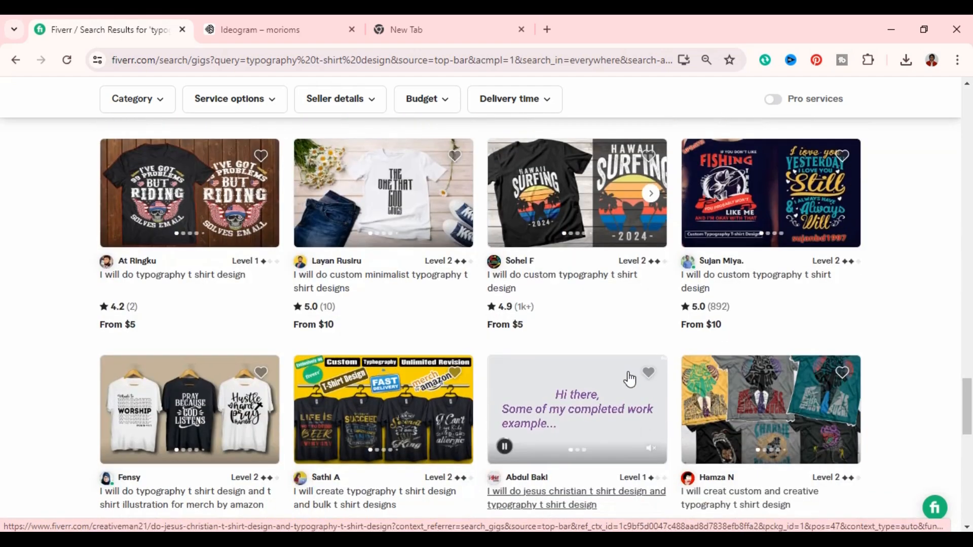
{"action": "scroll", "coordinate": [480, 256], "scroll_direction": "up", "scroll_amount": 15}
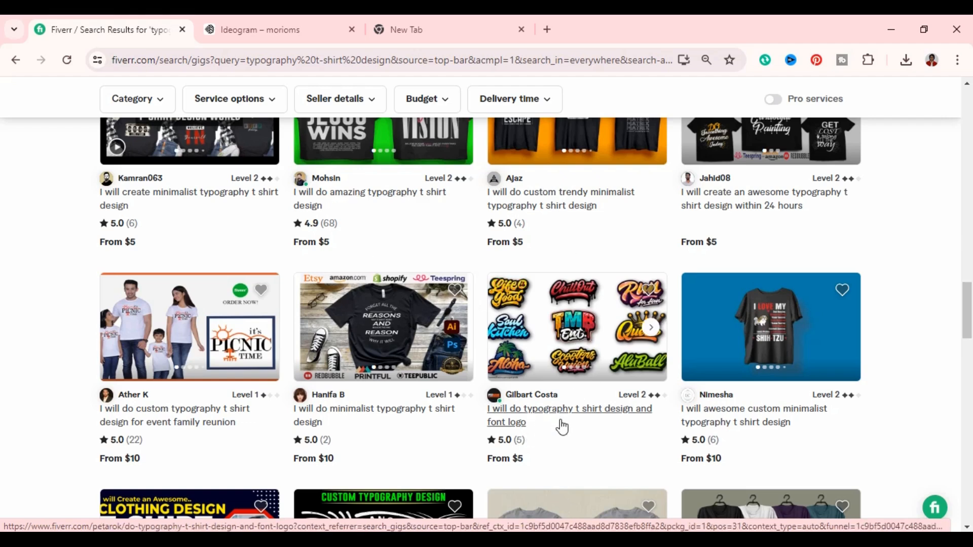
{"action": "scroll", "coordinate": [561, 425], "scroll_direction": "up", "scroll_amount": 1}
{"action": "scroll", "coordinate": [564, 415], "scroll_direction": "up", "scroll_amount": 2}
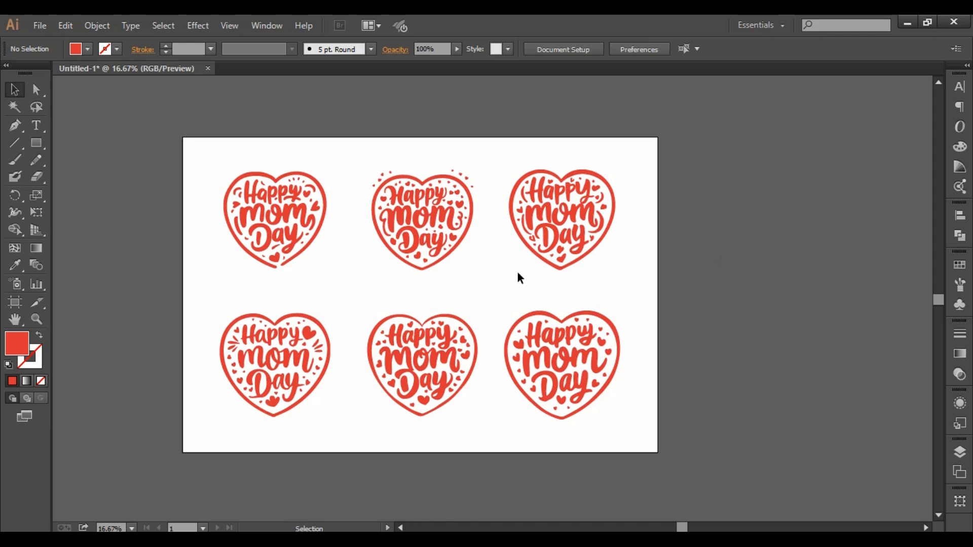
{"action": "left_click_drag", "start_coordinate": [194, 142], "coordinate": [635, 421]}
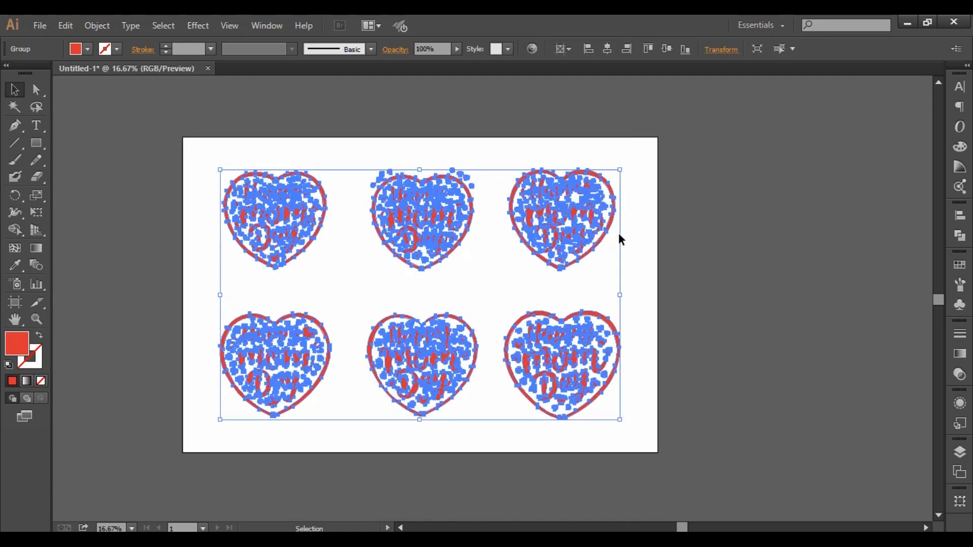
{"action": "left_click", "coordinate": [696, 231]}
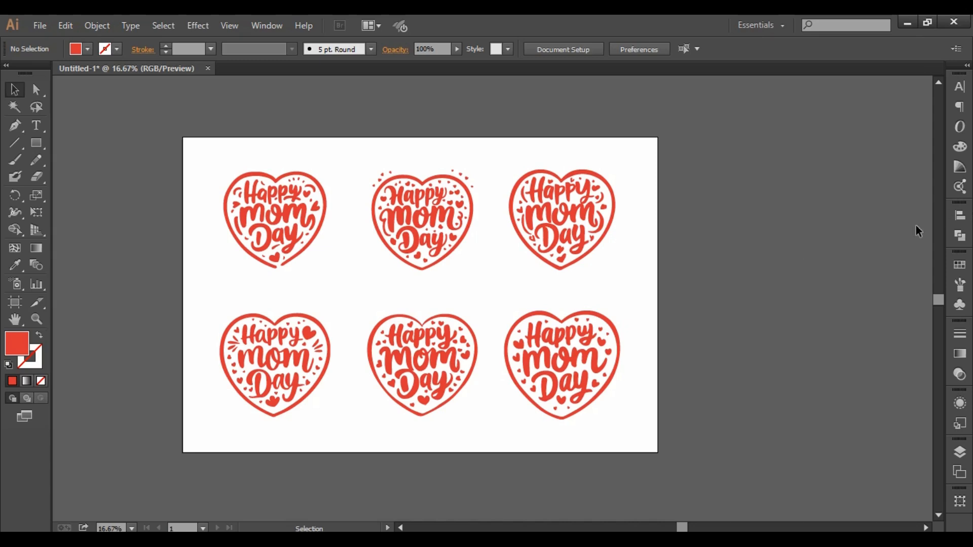
- Start saving the Illustrator document under a new name, with the Illustrator EPS format and the file name "Happy mom day"
{"action": "left_click", "coordinate": [40, 24]}
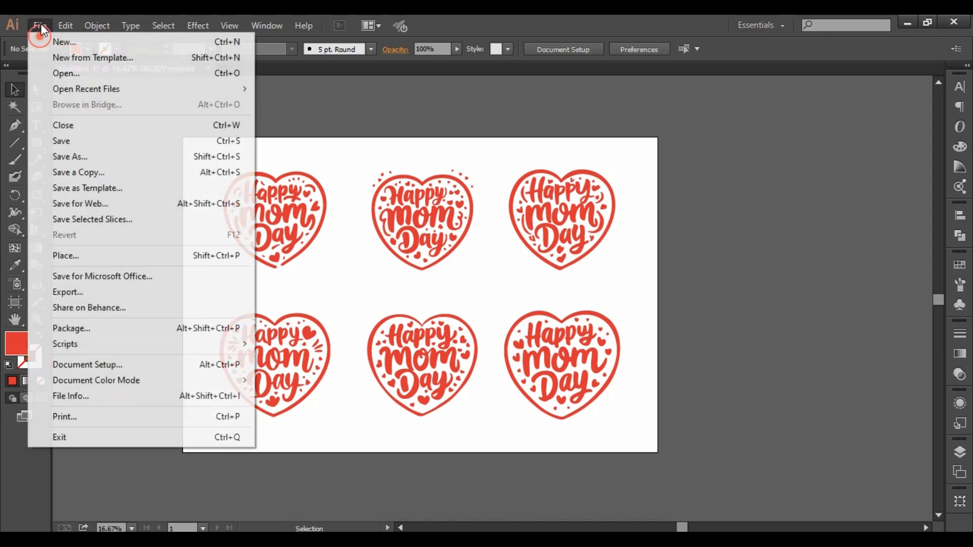
{"action": "left_click", "coordinate": [122, 157]}
{"action": "left_click", "coordinate": [178, 300]}
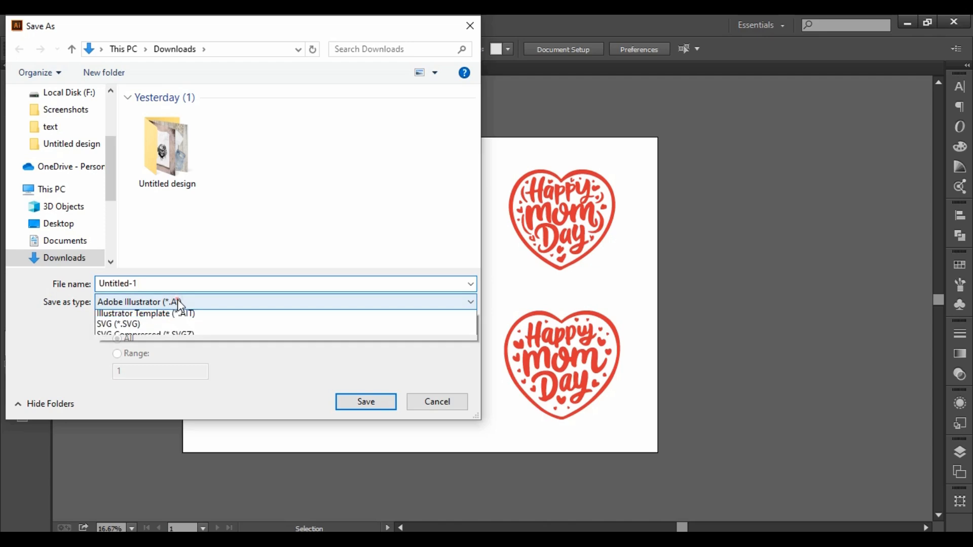
{"action": "left_click", "coordinate": [230, 339]}
{"action": "double_click", "coordinate": [153, 284]}
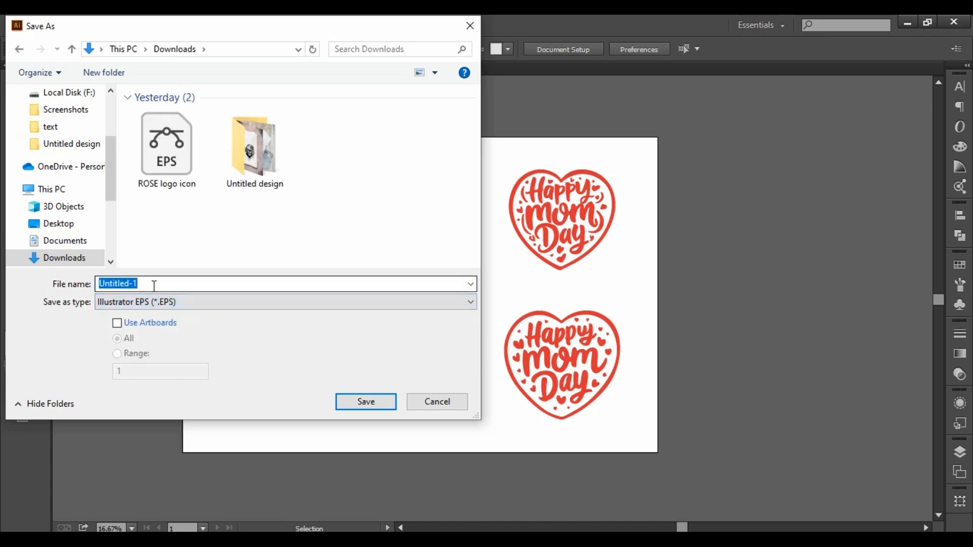
{"action": "type", "text": "Ha"}
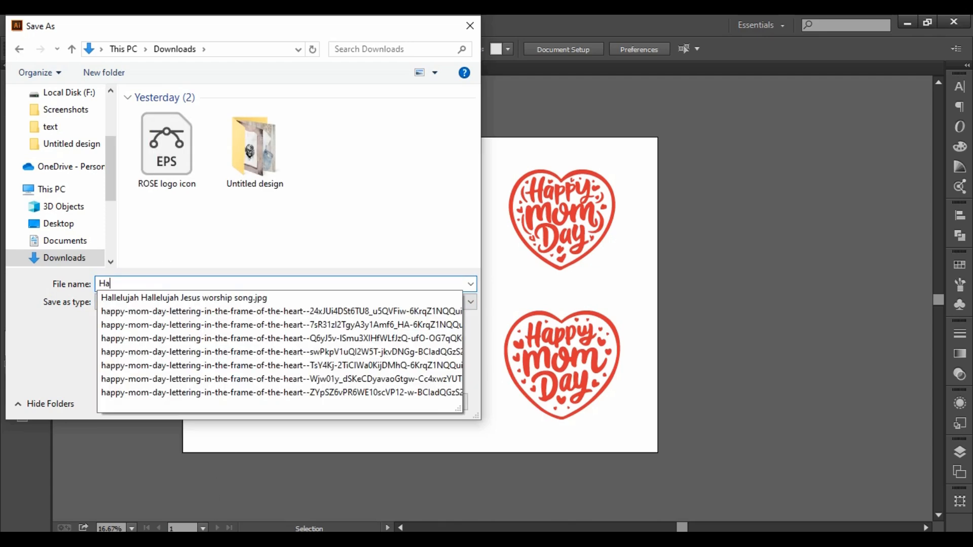
{"action": "type", "text": "ppy mom dat "}
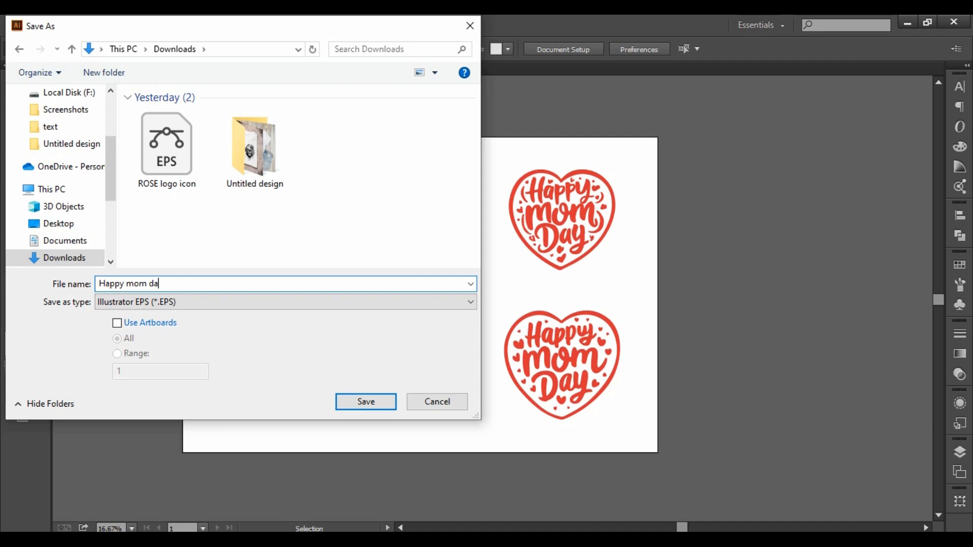
{"action": "type", "text": "y"}
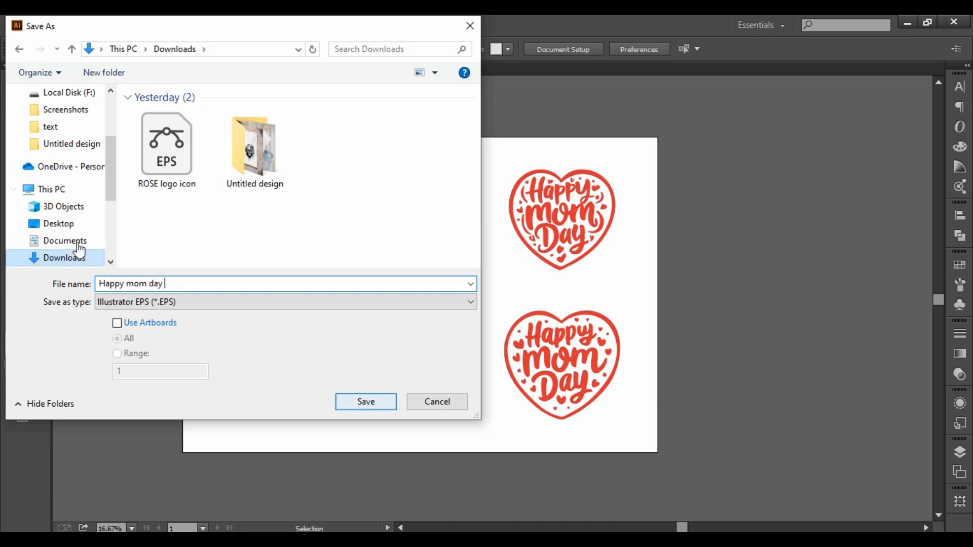
- Save the EPS in the Downloads folder with the Illustrator 10 EPS version, accepting the conversion to an older format
{"action": "scroll", "coordinate": [67, 147], "scroll_direction": "up", "scroll_amount": 3}
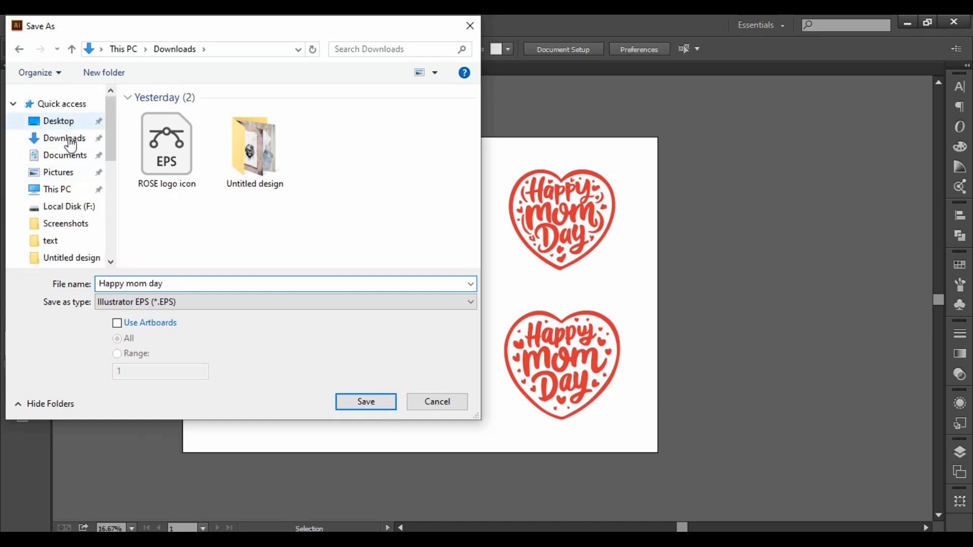
{"action": "scroll", "coordinate": [68, 179], "scroll_direction": "down", "scroll_amount": 1}
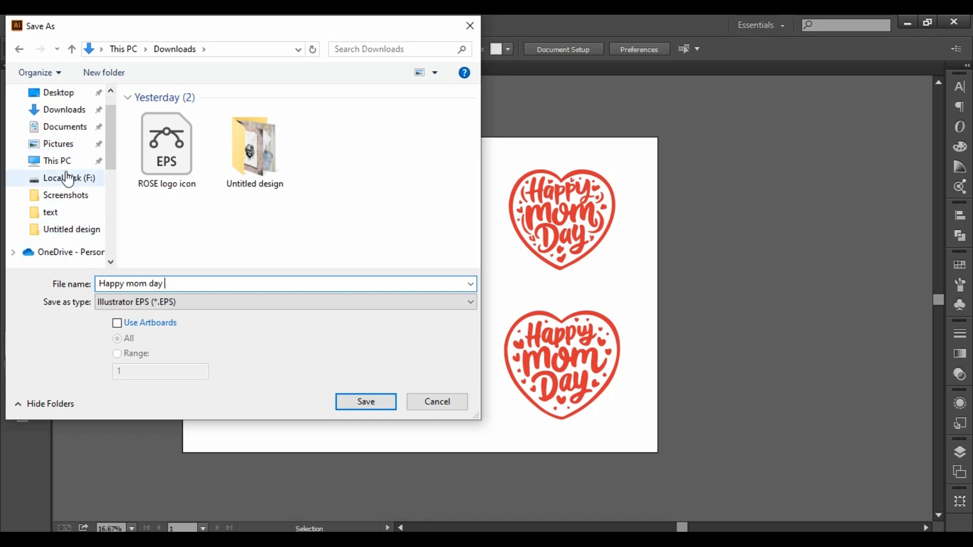
{"action": "left_click", "coordinate": [69, 109]}
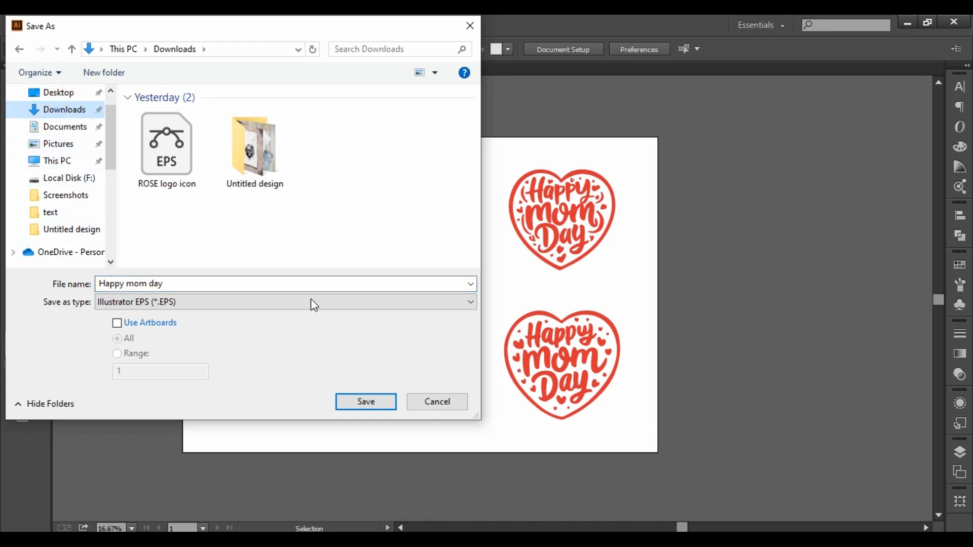
{"action": "left_click", "coordinate": [386, 406]}
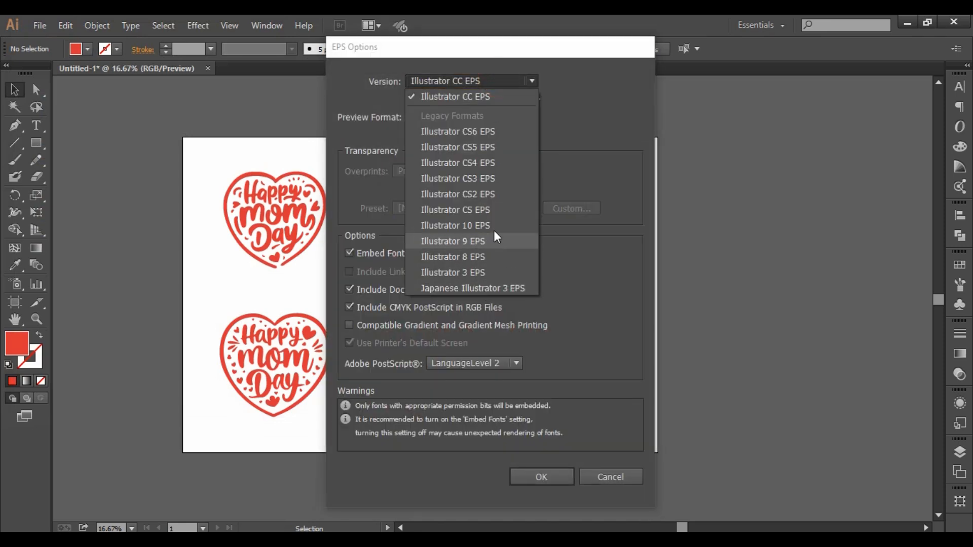
{"action": "left_click", "coordinate": [493, 226]}
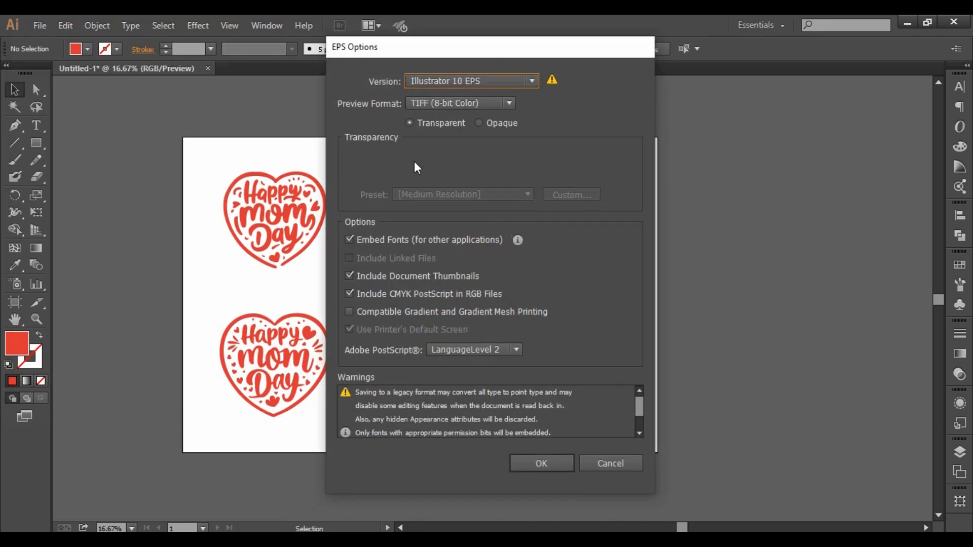
{"action": "left_click", "coordinate": [557, 469]}
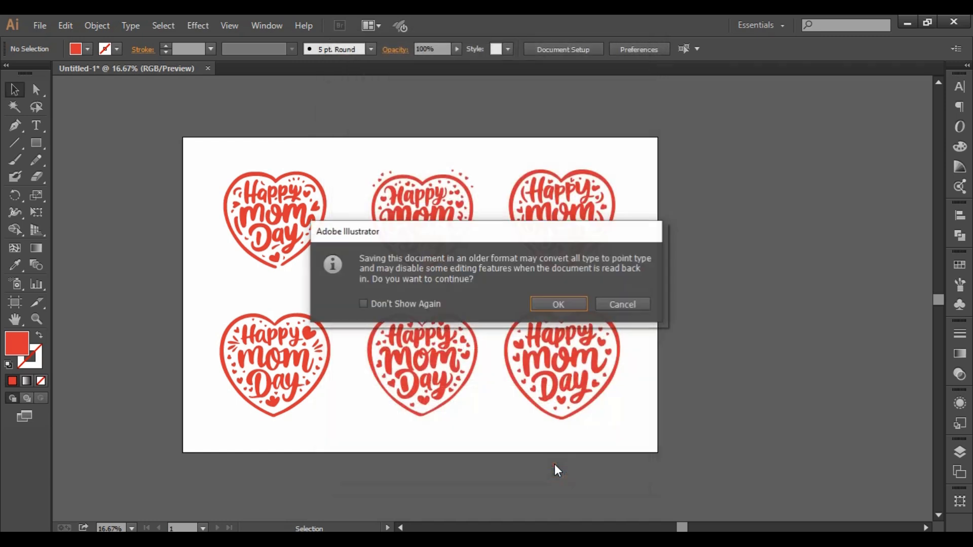
{"action": "left_click", "coordinate": [558, 304]}
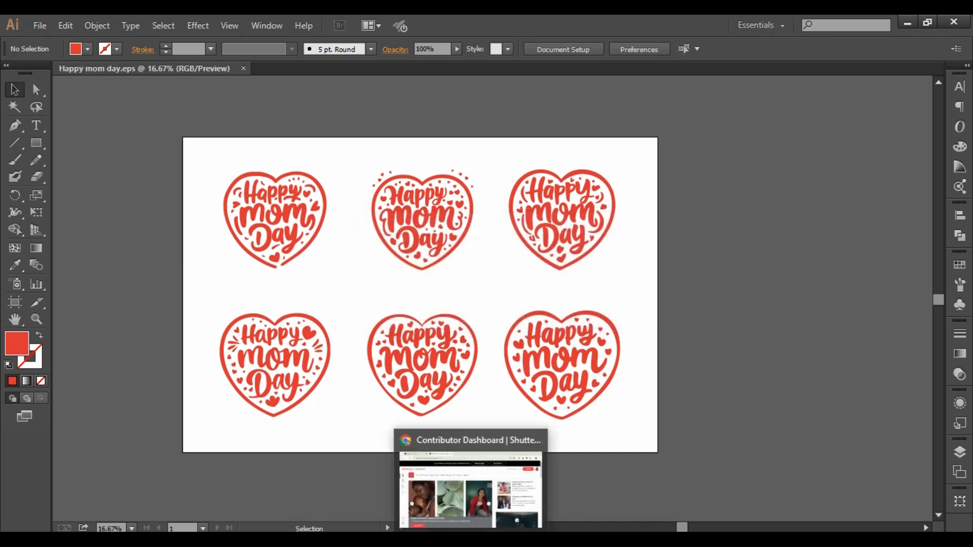
- Switch to Chrome and upload the "Happy mom day" EPS from the Downloads folder to the Adobe Stock contributor portal
{"action": "left_click", "coordinate": [472, 540]}
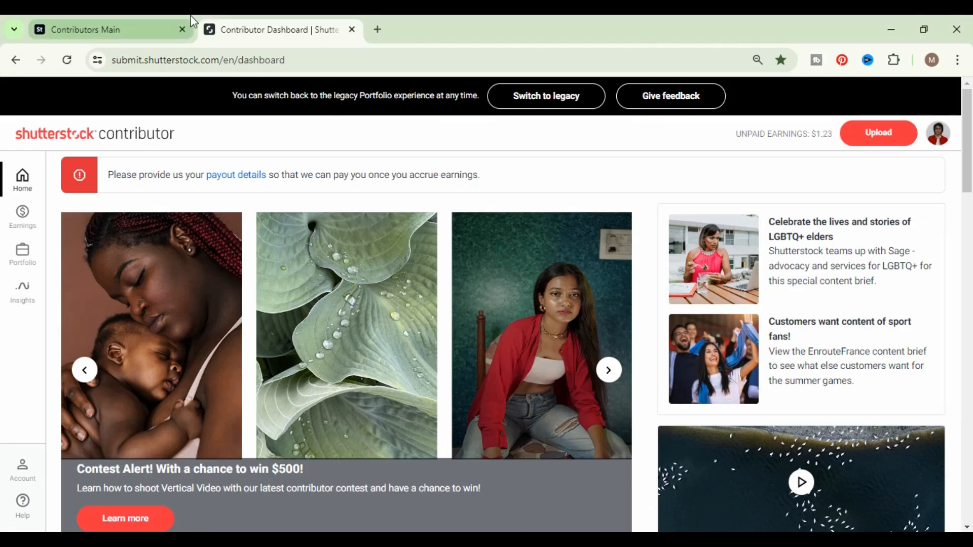
{"action": "left_click", "coordinate": [91, 31]}
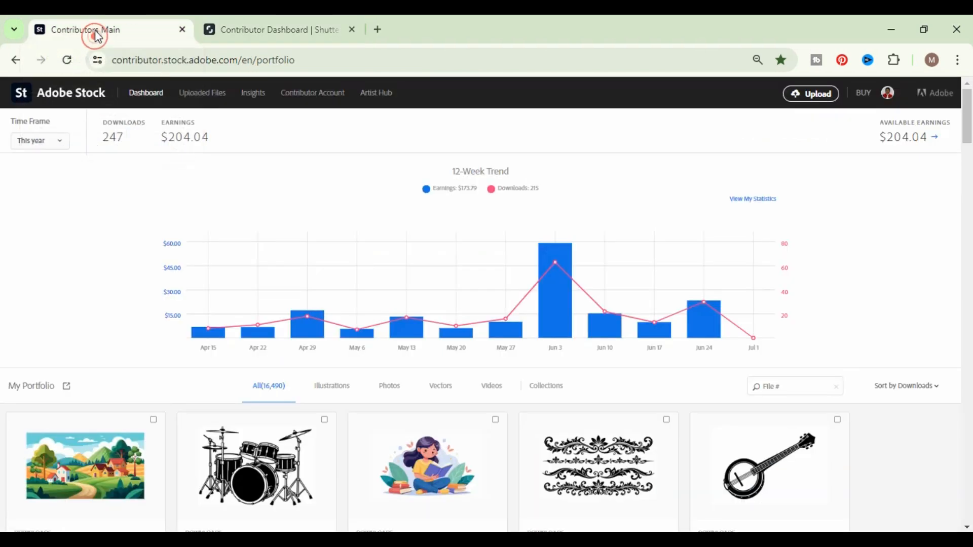
{"action": "left_click", "coordinate": [295, 28]}
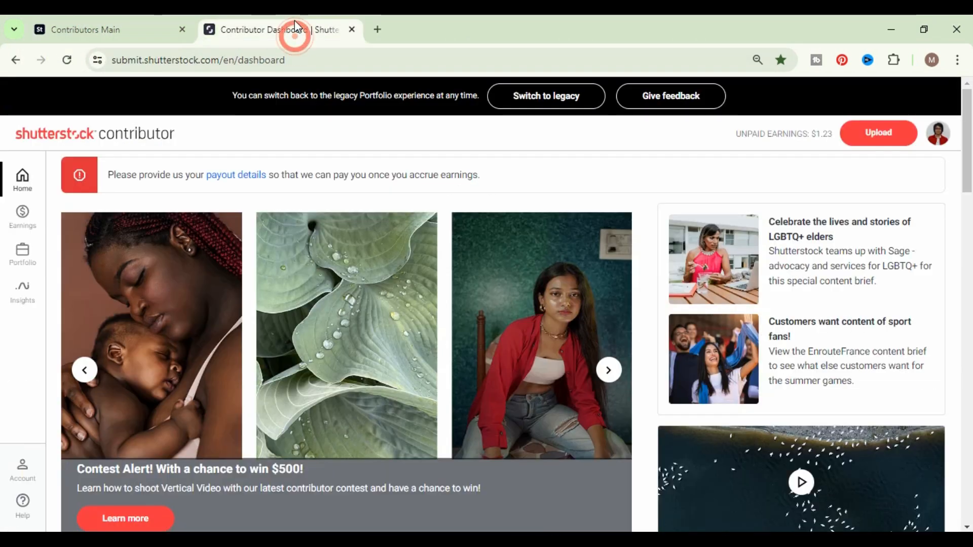
{"action": "left_click", "coordinate": [117, 30]}
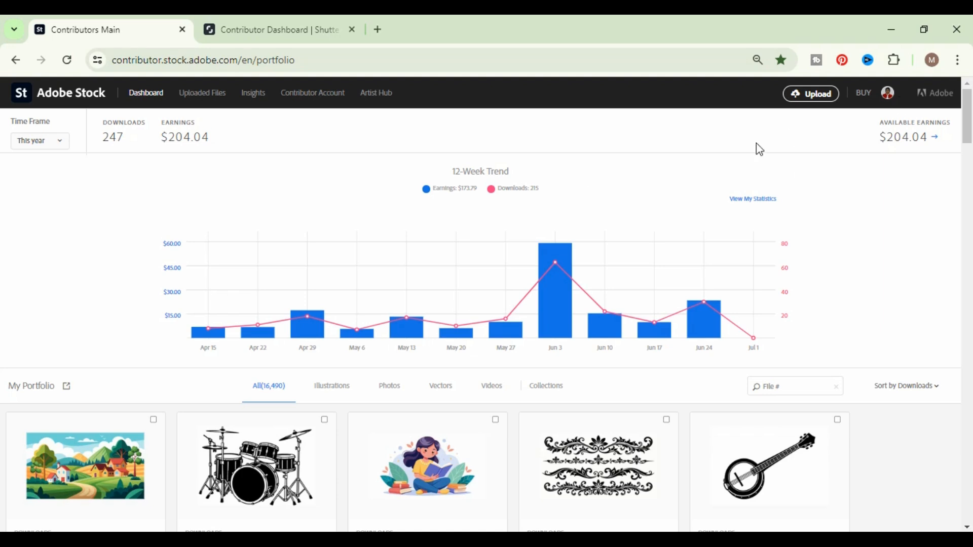
{"action": "left_click", "coordinate": [810, 95]}
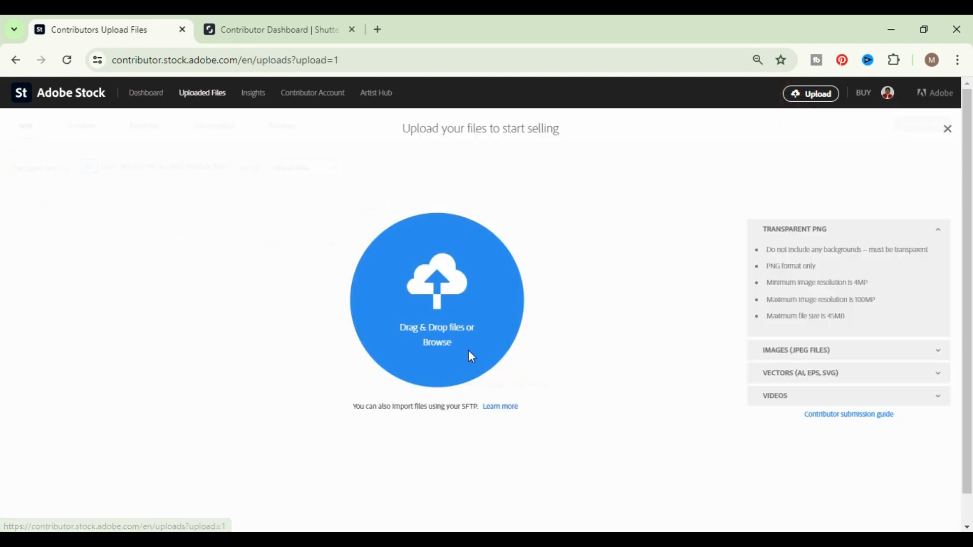
{"action": "left_click", "coordinate": [449, 342]}
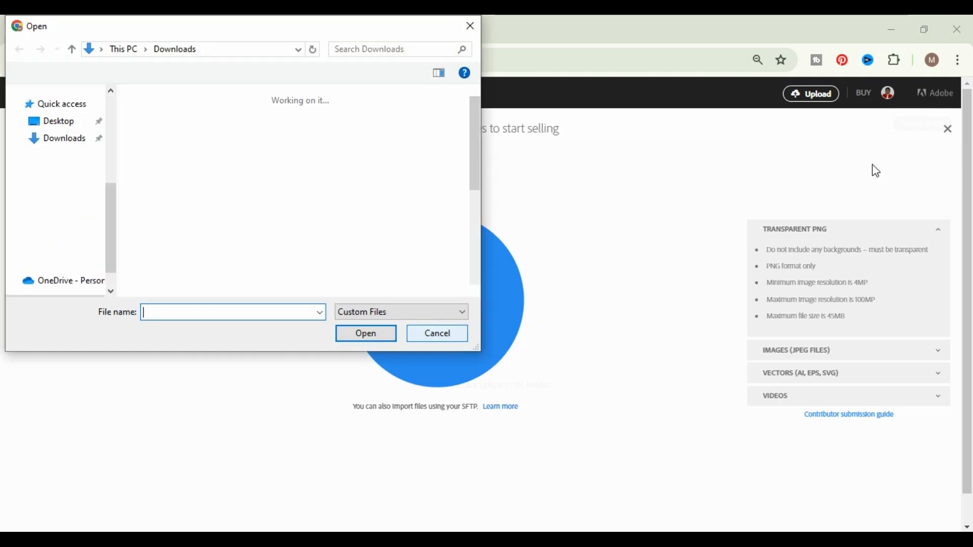
{"action": "left_click", "coordinate": [197, 161]}
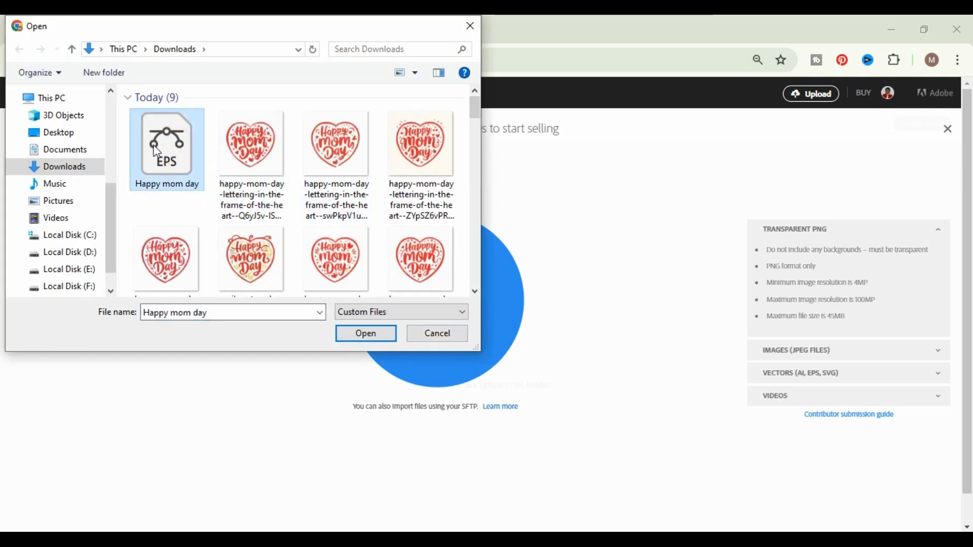
{"action": "left_click", "coordinate": [370, 341]}
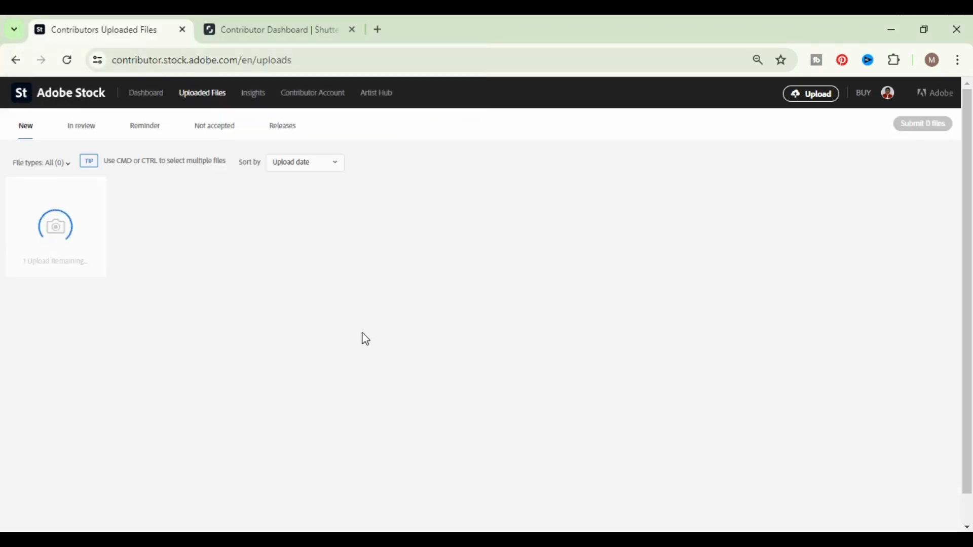
- Upload the same "Happy mom day" EPS from the Downloads folder to the Shutterstock contributor account
{"action": "left_click", "coordinate": [272, 31]}
{"action": "left_click", "coordinate": [878, 136]}
{"action": "left_click", "coordinate": [466, 316]}
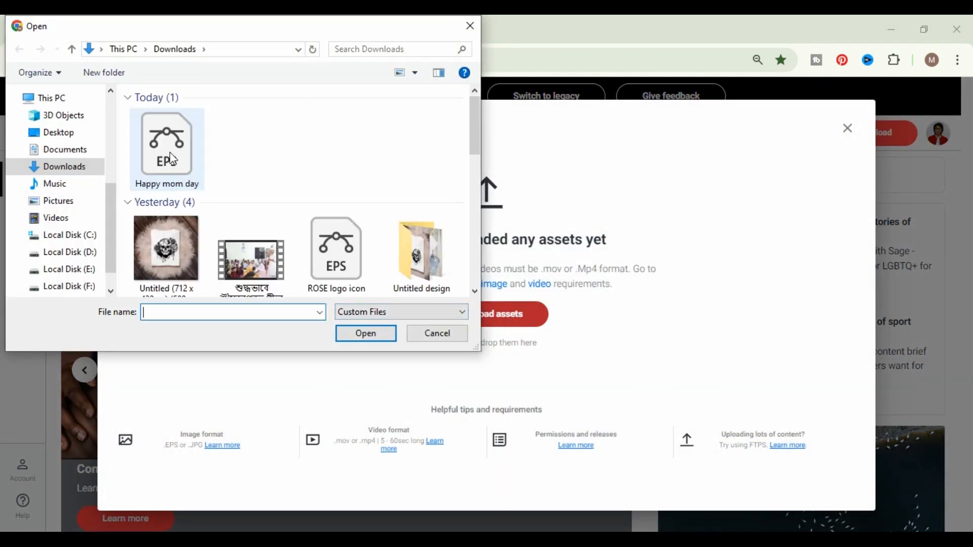
{"action": "left_click", "coordinate": [171, 155]}
{"action": "left_click", "coordinate": [387, 334]}
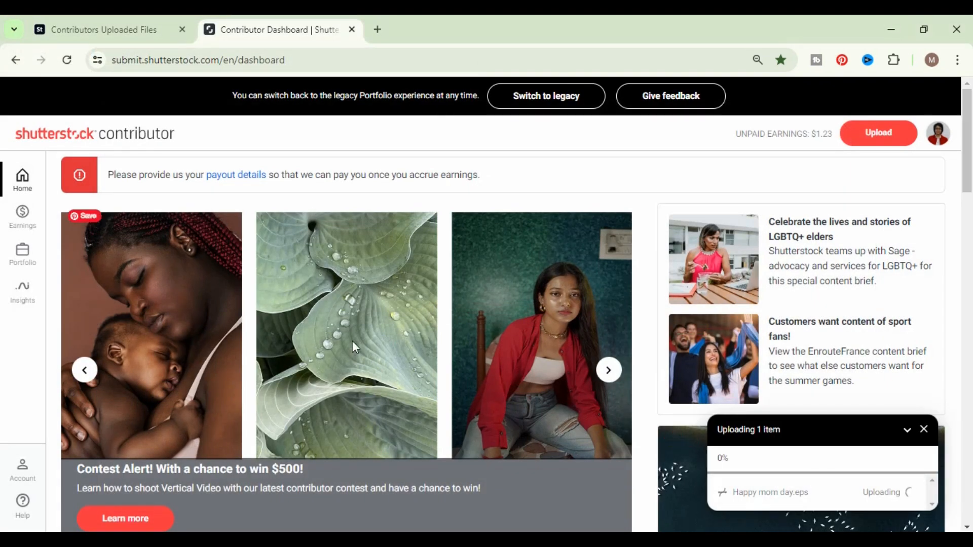
{"action": "scroll", "coordinate": [431, 404], "scroll_direction": "down", "scroll_amount": 5}
{"action": "scroll", "coordinate": [431, 406], "scroll_direction": "down", "scroll_amount": 4}
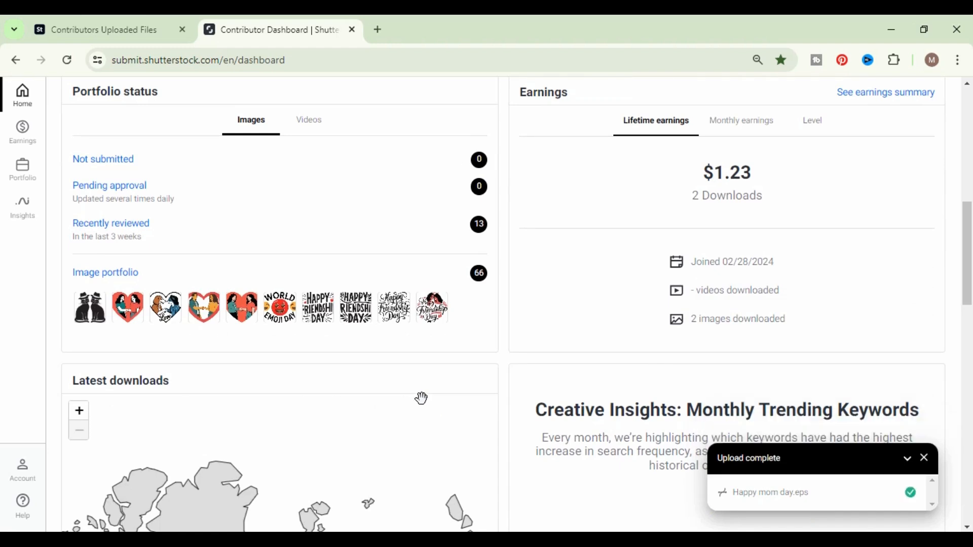
{"action": "scroll", "coordinate": [422, 400], "scroll_direction": "up", "scroll_amount": 1}
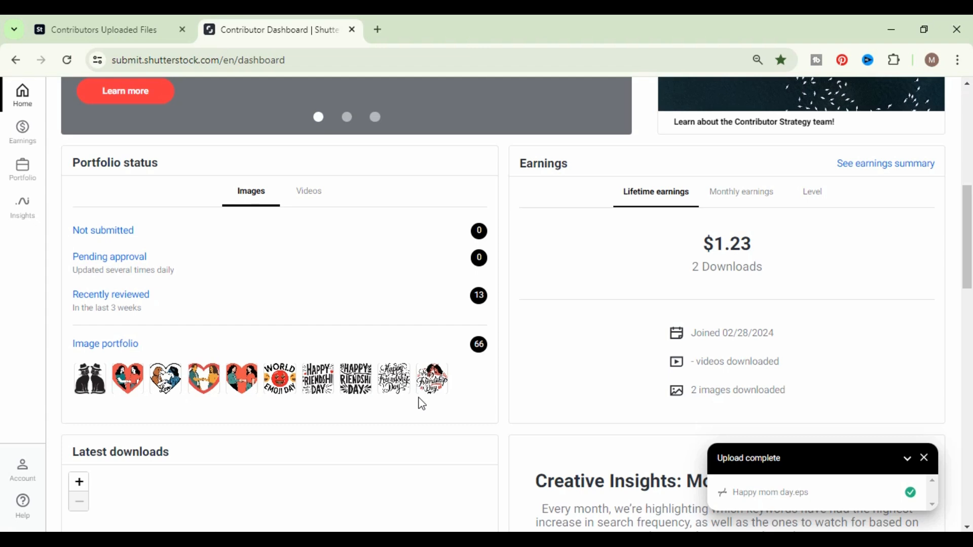
{"action": "scroll", "coordinate": [423, 404], "scroll_direction": "up", "scroll_amount": 8}
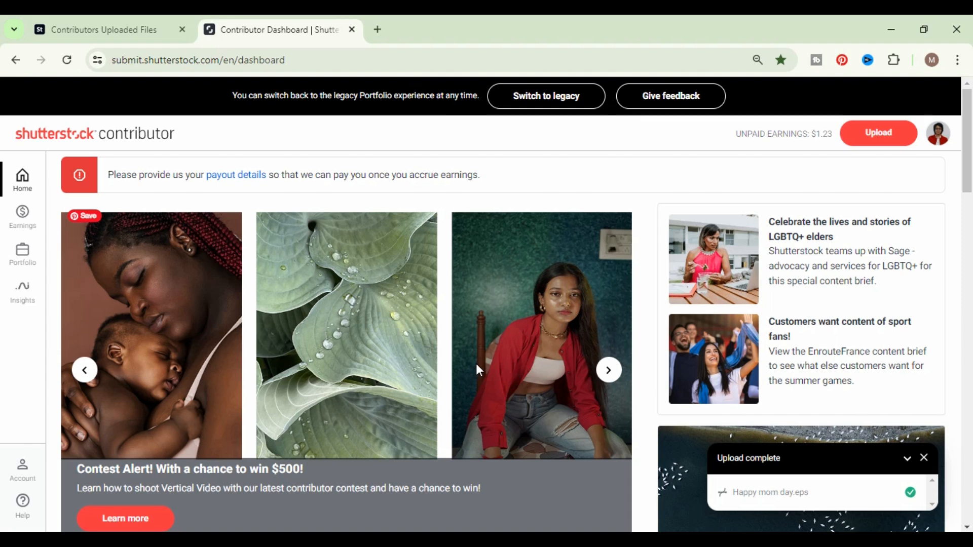
- Check the uploaded EPS on the Adobe Stock page and the portfolio status and earnings on the Shutterstock dashboard
{"action": "left_click", "coordinate": [122, 16]}
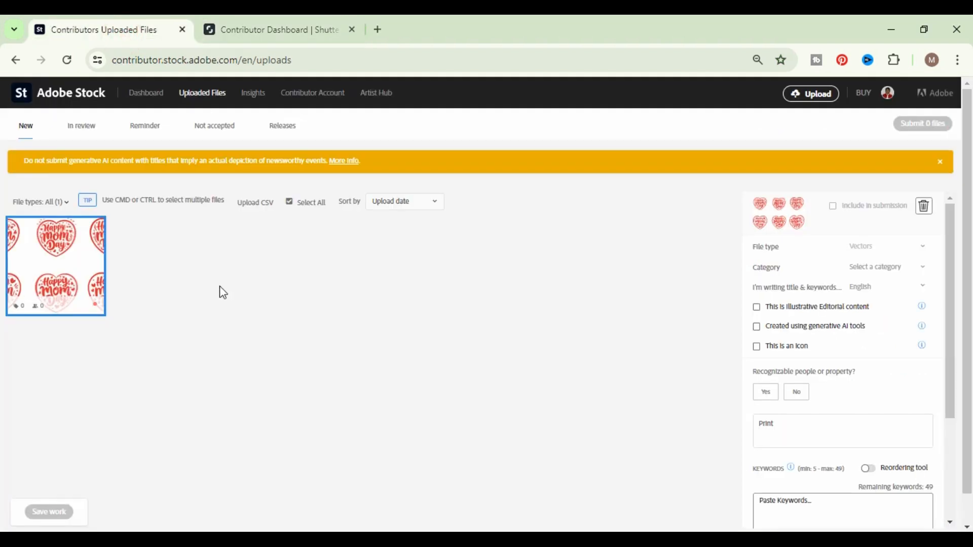
{"action": "left_click", "coordinate": [254, 30]}
{"action": "scroll", "coordinate": [532, 318], "scroll_direction": "down", "scroll_amount": 5}
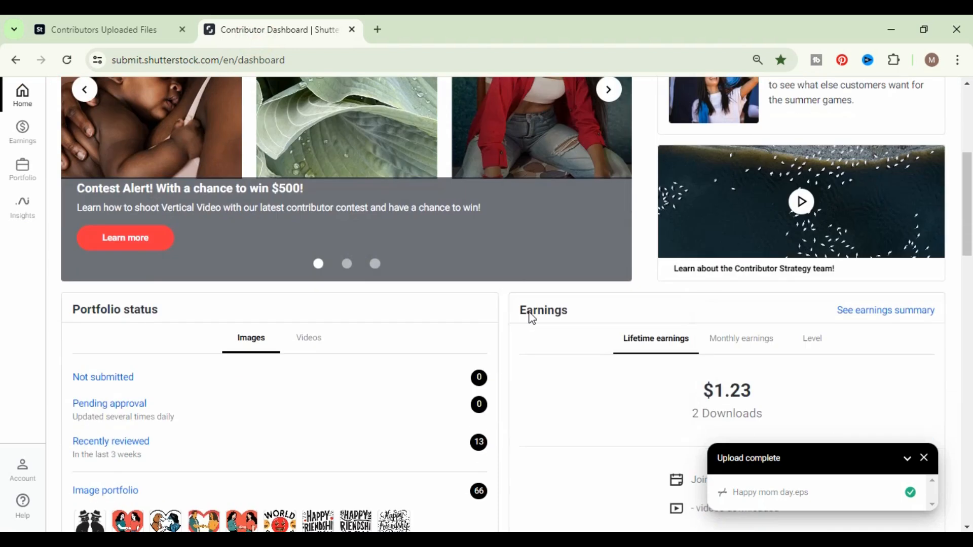
{"action": "scroll", "coordinate": [528, 311], "scroll_direction": "down", "scroll_amount": 5}
{"action": "scroll", "coordinate": [510, 385], "scroll_direction": "up", "scroll_amount": 3}
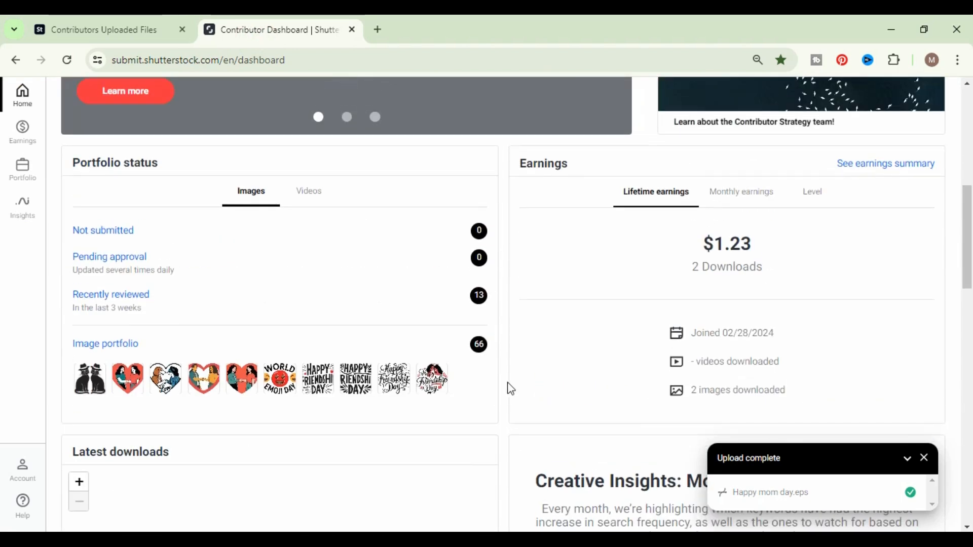
{"action": "scroll", "coordinate": [507, 385], "scroll_direction": "up", "scroll_amount": 8}
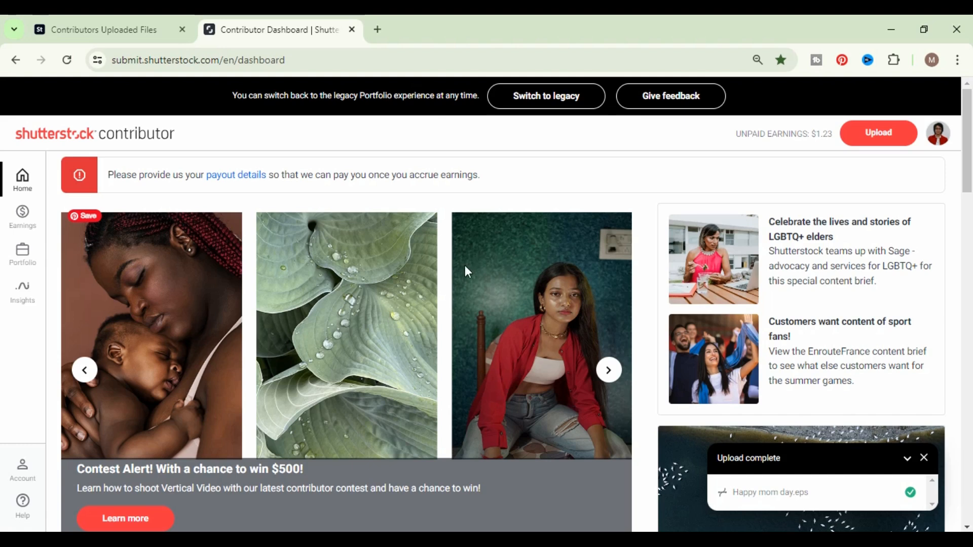
{"action": "left_click", "coordinate": [107, 32]}
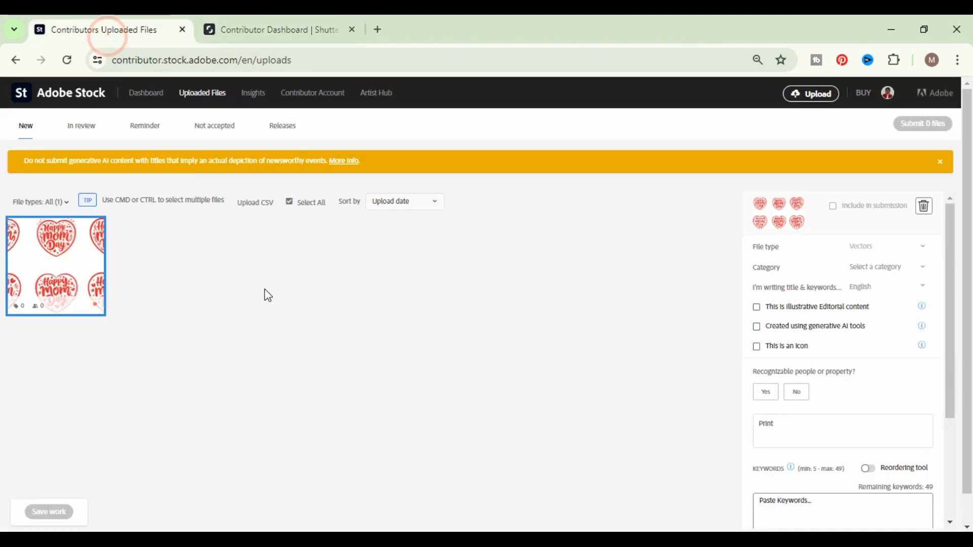
{"action": "left_click", "coordinate": [304, 27]}
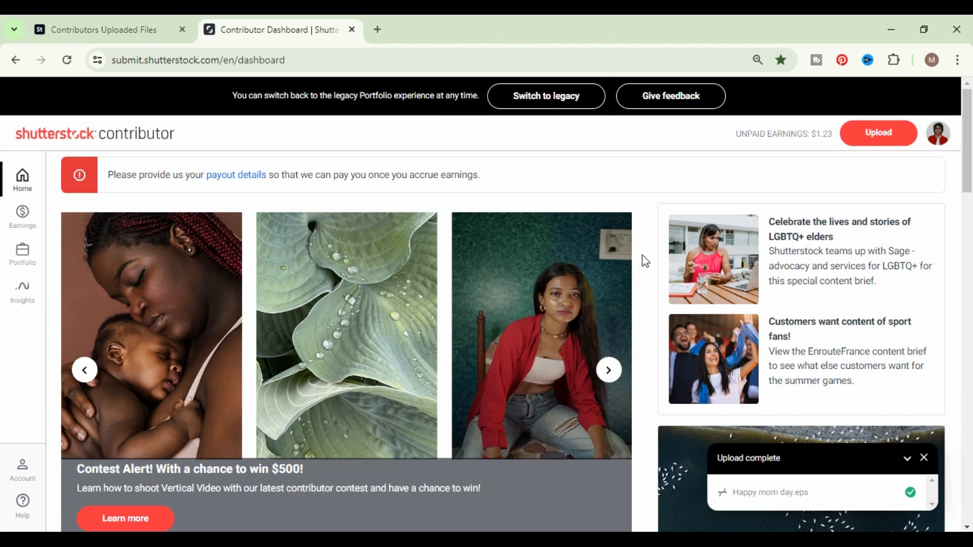
- On the Adobe Stock uploads page, mark the Happy mom day file as having no recognizable people or property
{"action": "left_click", "coordinate": [142, 30]}
{"action": "mouse_move", "coordinate": [38, 262]}
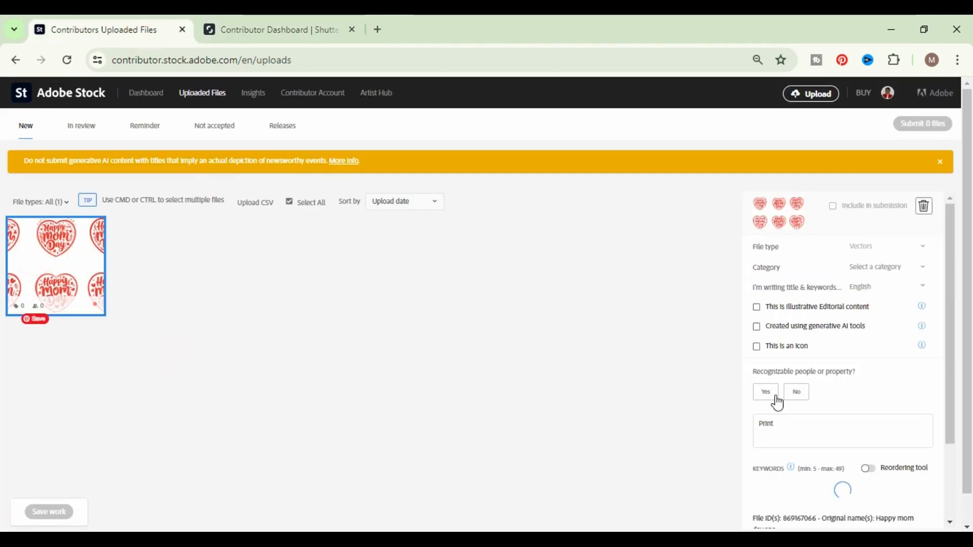
{"action": "left_click", "coordinate": [915, 267]}
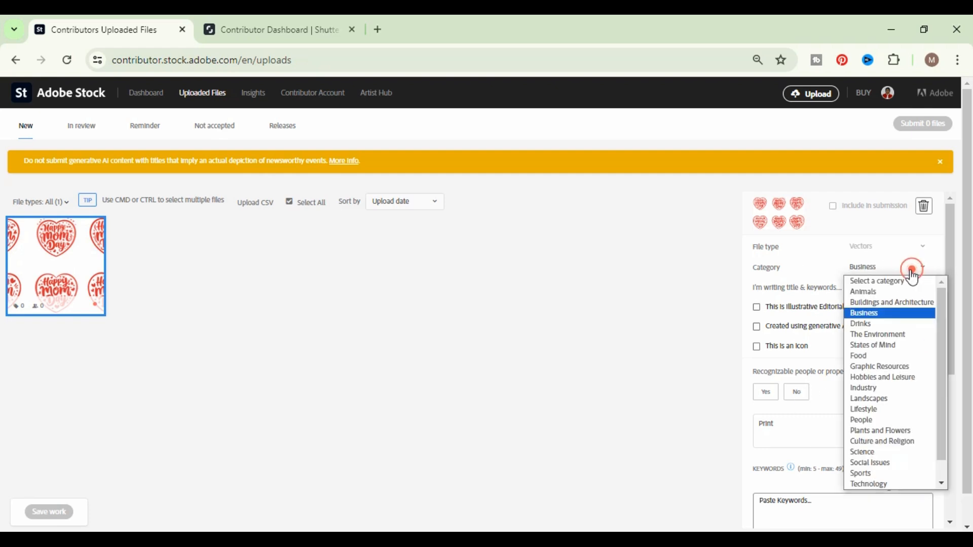
{"action": "left_click", "coordinate": [797, 394]}
- Replace the Adobe Stock title with "Happy mom day", copied from the file's original name
{"action": "scroll", "coordinate": [805, 432], "scroll_direction": "down", "scroll_amount": 2}
{"action": "double_click", "coordinate": [765, 352]}
{"action": "key", "text": "BackSpace"}
{"action": "scroll", "coordinate": [907, 395], "scroll_direction": "down", "scroll_amount": 5}
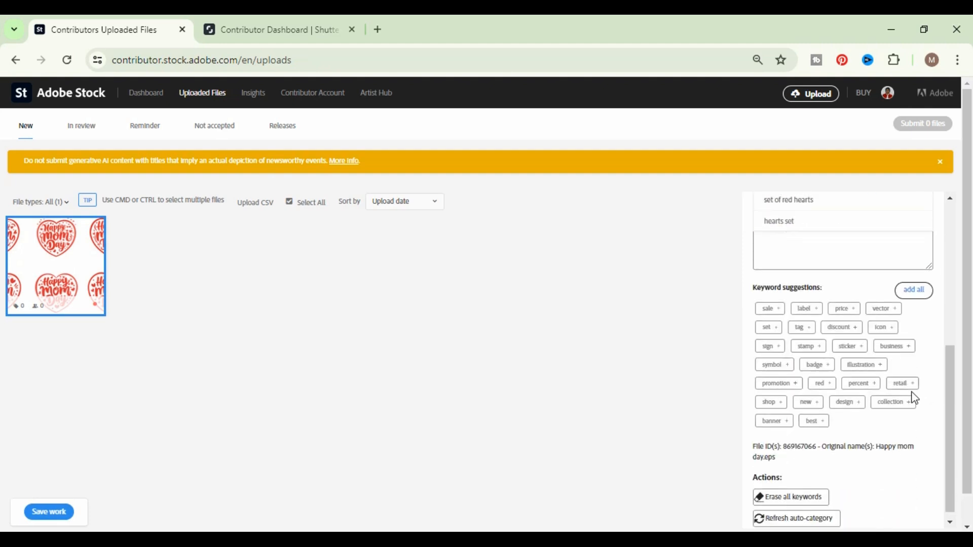
{"action": "left_click_drag", "start_coordinate": [876, 409], "coordinate": [766, 415]}
{"action": "key", "text": "ctrl+c"}
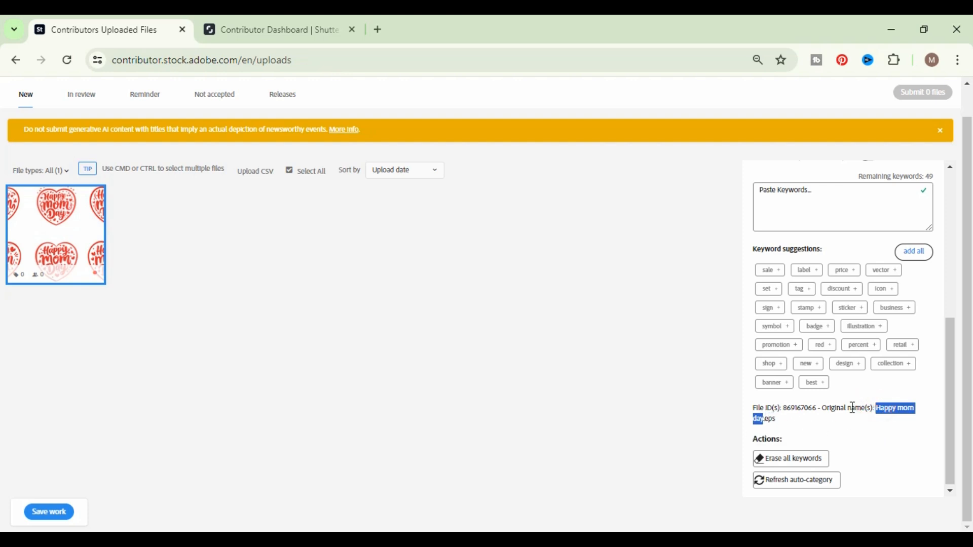
{"action": "scroll", "coordinate": [805, 424], "scroll_direction": "up", "scroll_amount": 5}
{"action": "left_click", "coordinate": [788, 392]}
{"action": "key", "text": "ctrl+v"}
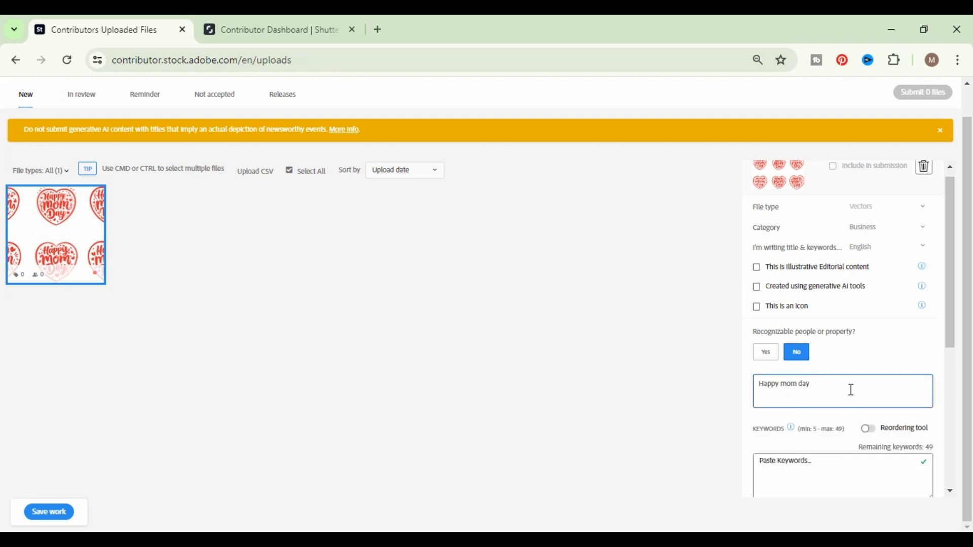
- Extend the title so it reads "Happy mom day vector art illustration"
{"action": "type", "text": "vec tor art illustra"}
{"action": "left_click", "coordinate": [825, 383]}
{"action": "key", "text": "BackSpace"}
{"action": "right_click", "coordinate": [857, 385]}
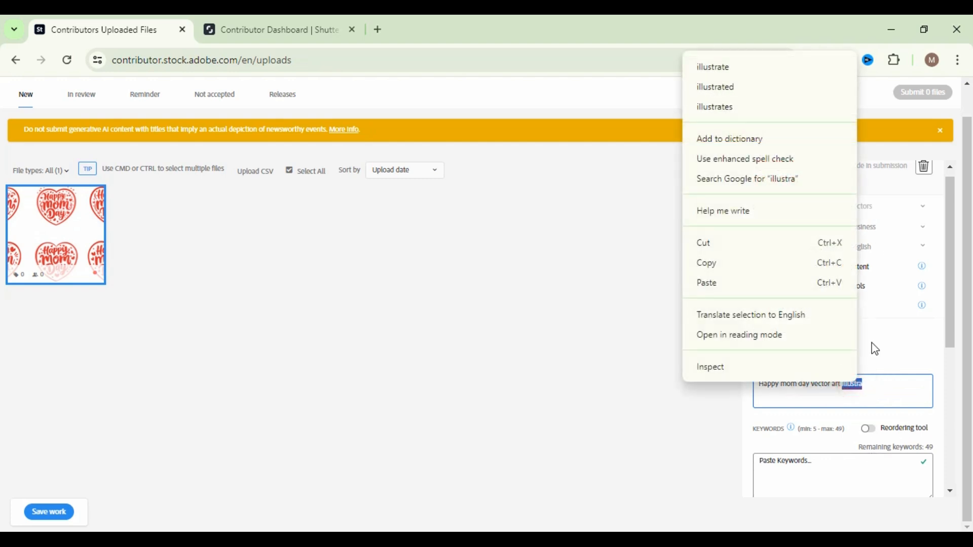
{"action": "left_click", "coordinate": [868, 385]}
{"action": "key", "text": "BackSpace"}
{"action": "type", "text": "a"}
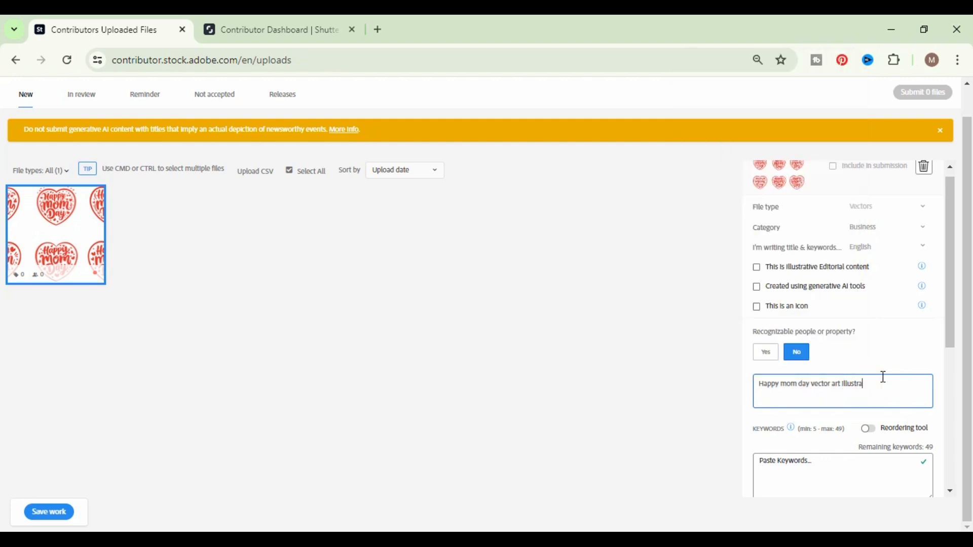
{"action": "left_click", "coordinate": [884, 387]}
{"action": "left_click_drag", "start_coordinate": [884, 386], "coordinate": [719, 391]}
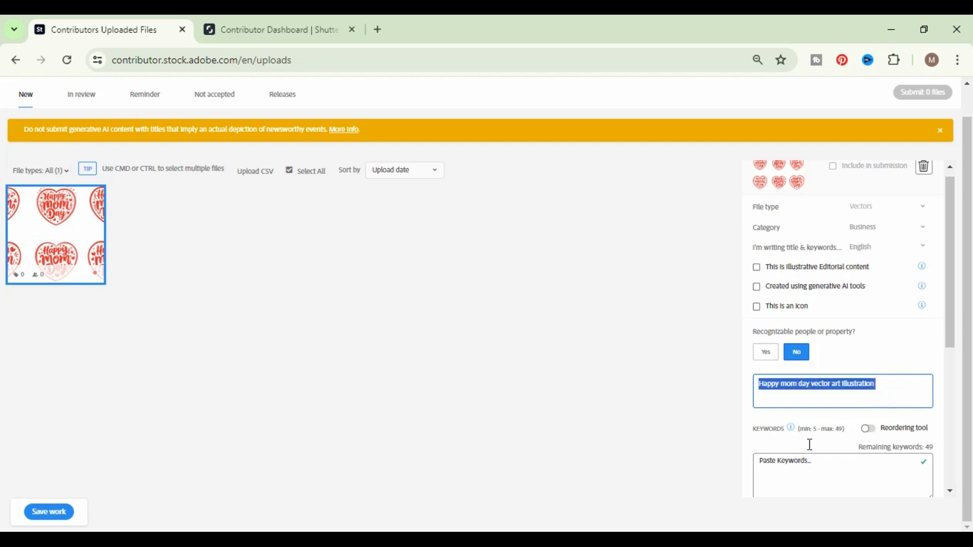
- Add all of the suggested keywords to the file's keyword list
{"action": "scroll", "coordinate": [892, 424], "scroll_direction": "down", "scroll_amount": 3}
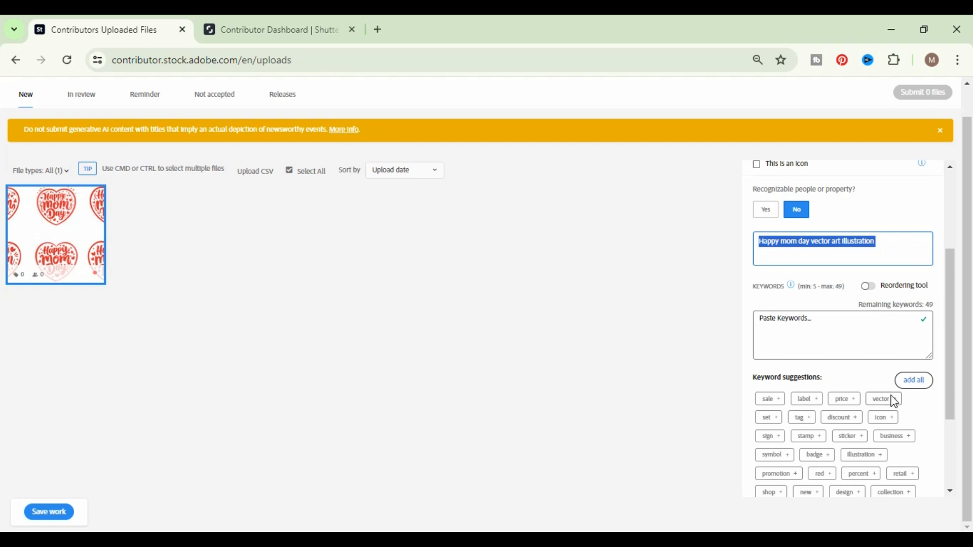
{"action": "scroll", "coordinate": [895, 403], "scroll_direction": "down", "scroll_amount": 3}
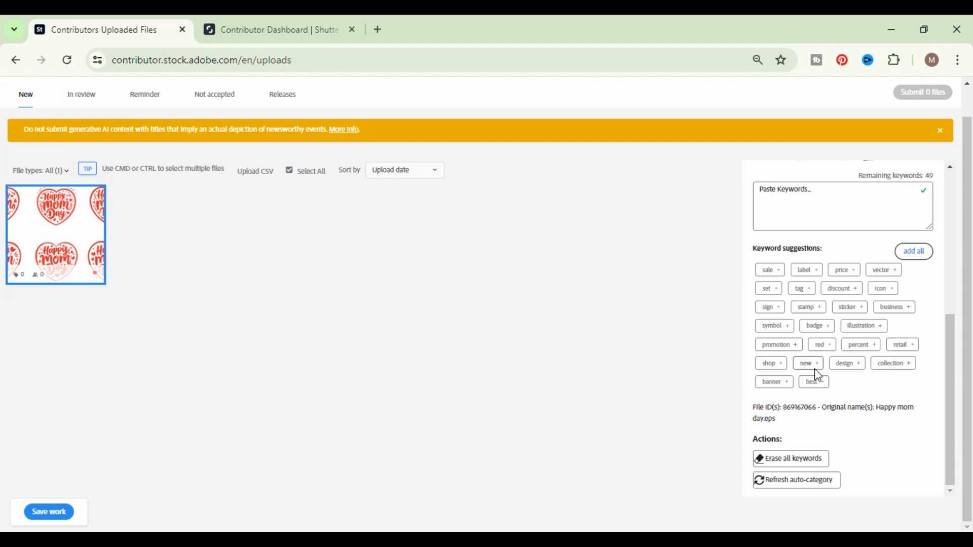
{"action": "mouse_move", "coordinate": [90, 240]}
{"action": "scroll", "coordinate": [902, 329], "scroll_direction": "up", "scroll_amount": 2}
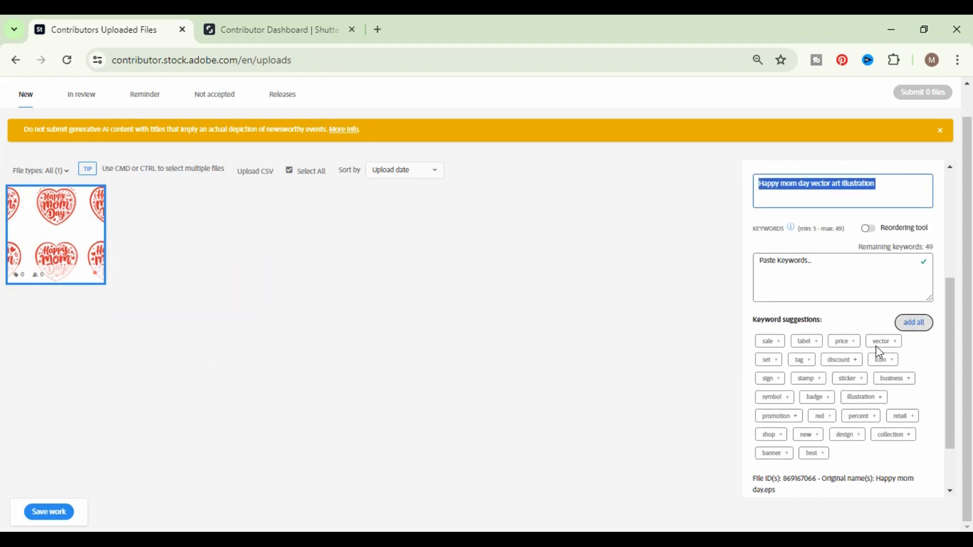
{"action": "left_click", "coordinate": [909, 326]}
{"action": "left_click", "coordinate": [891, 290]}
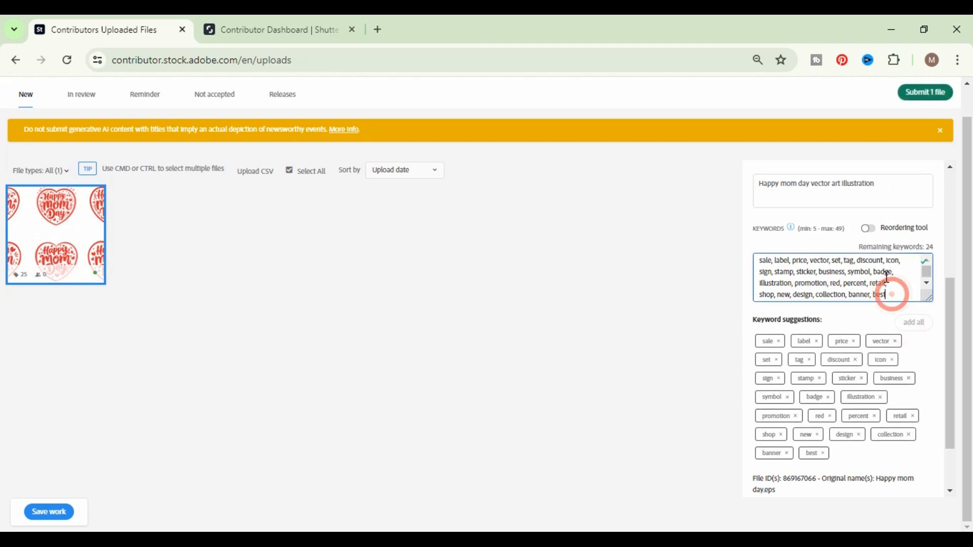
- Append the title phrases "Happy mom day" and "vector art illustration" as comma-separated entries at the end of the keyword list
{"action": "scroll", "coordinate": [860, 190], "scroll_direction": "up", "scroll_amount": 1}
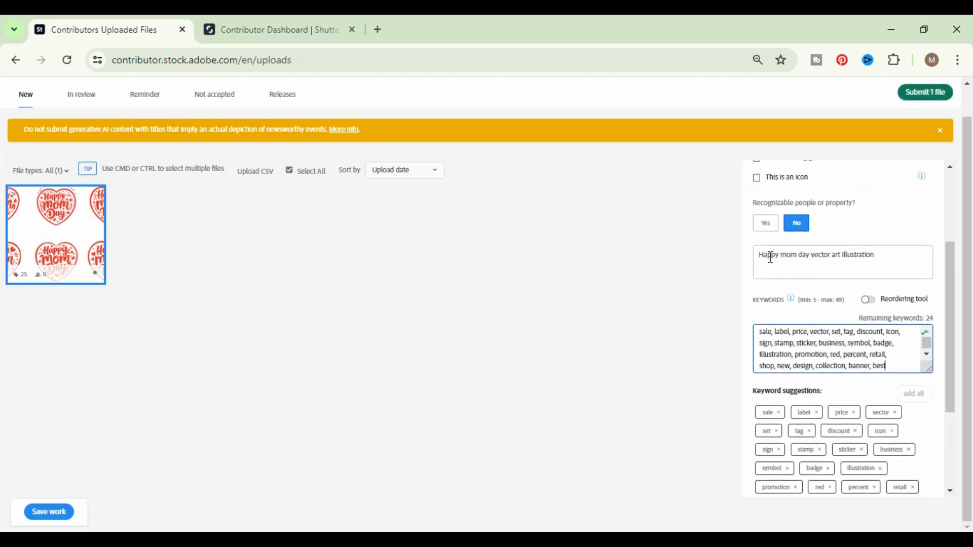
{"action": "triple_click", "coordinate": [887, 252]}
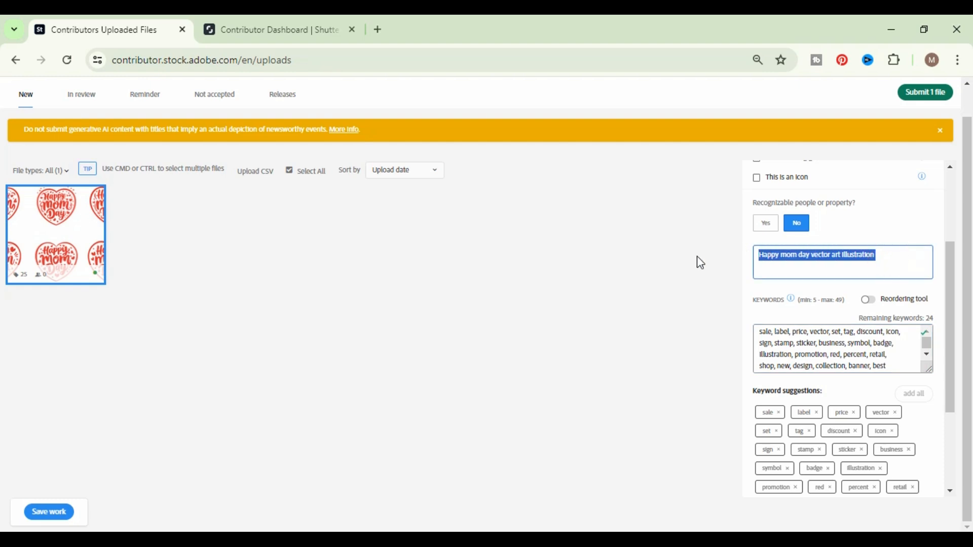
{"action": "left_click", "coordinate": [906, 367]}
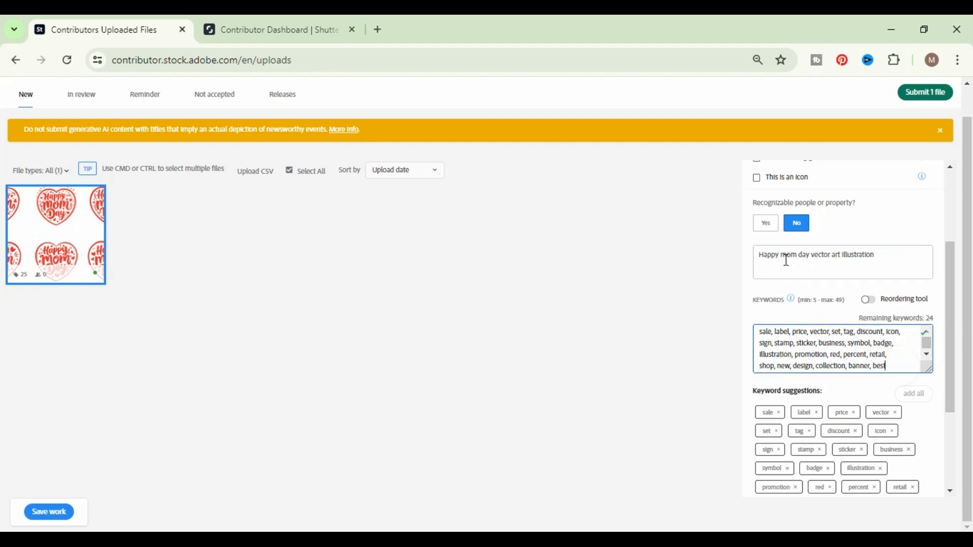
{"action": "left_click_drag", "start_coordinate": [811, 258], "coordinate": [759, 256]}
{"action": "key", "text": "ctrl+c"}
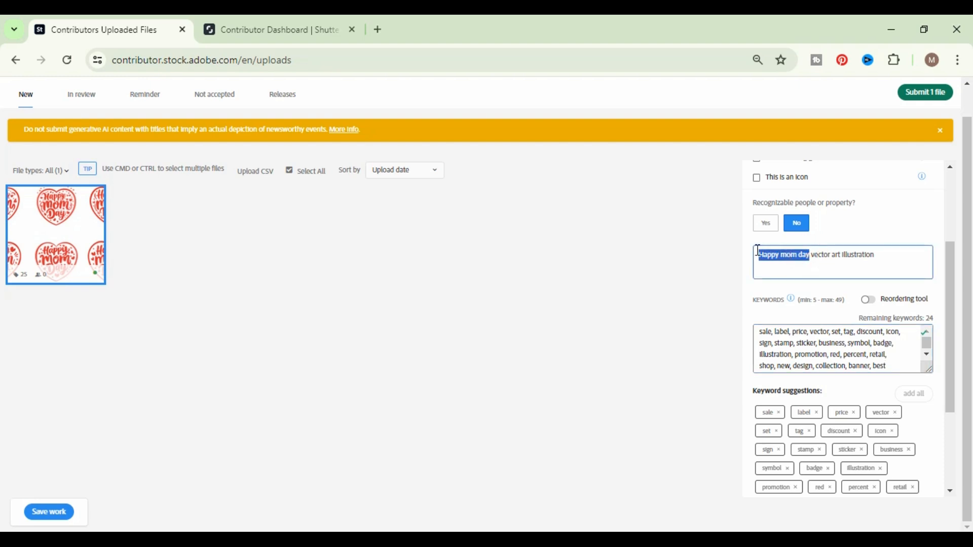
{"action": "left_click", "coordinate": [893, 366]}
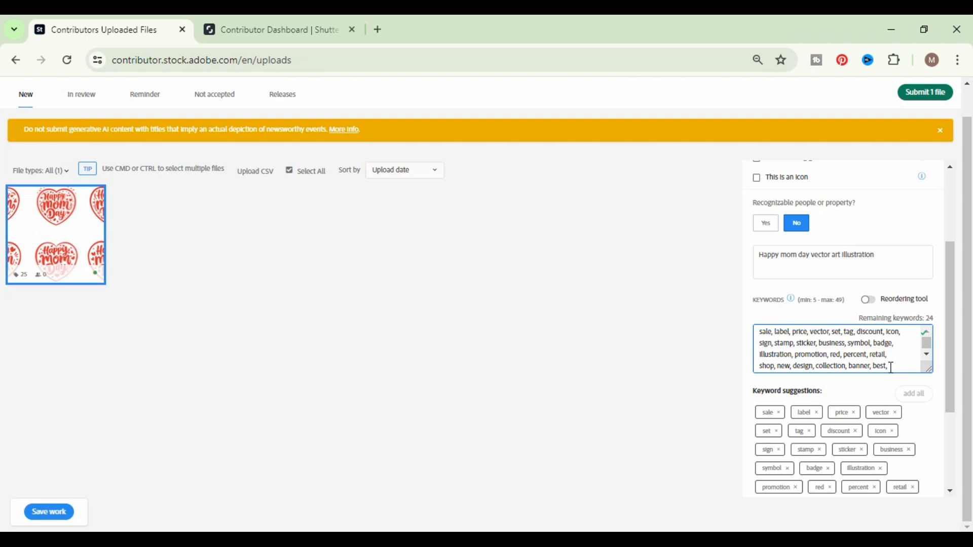
{"action": "key", "text": "ctrl+v"}
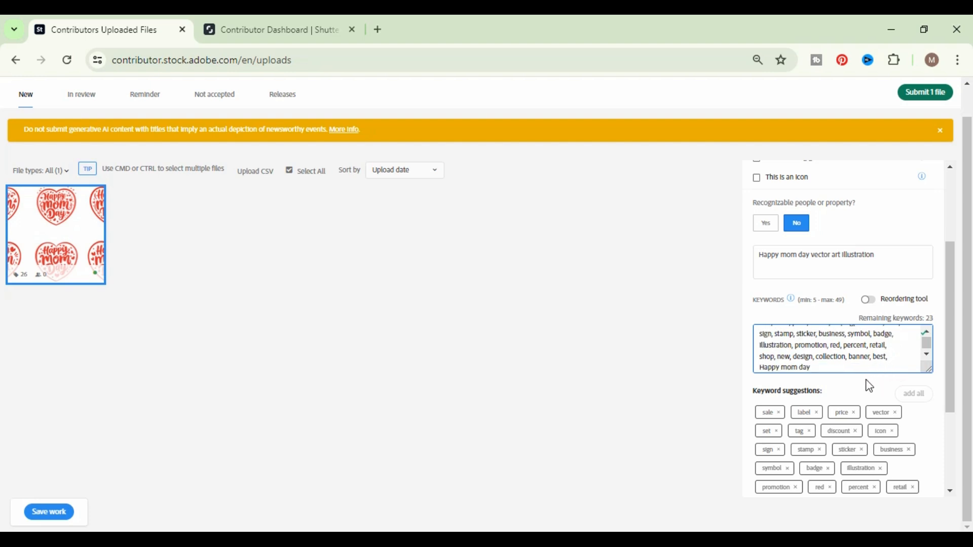
{"action": "type", "text": ","}
{"action": "left_click_drag", "start_coordinate": [814, 254], "coordinate": [877, 256]}
{"action": "key", "text": "ctrl+c"}
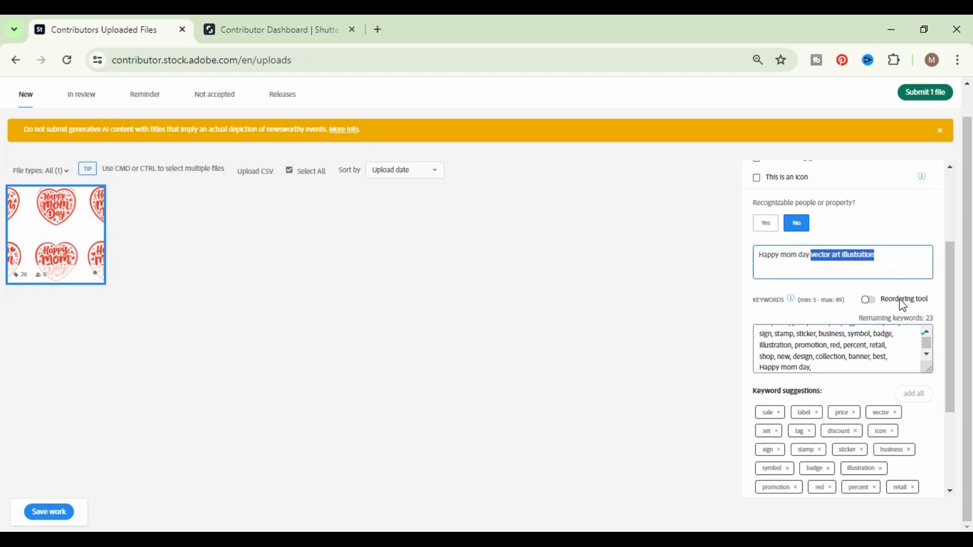
{"action": "left_click", "coordinate": [820, 366]}
{"action": "key", "text": "ctrl+v"}
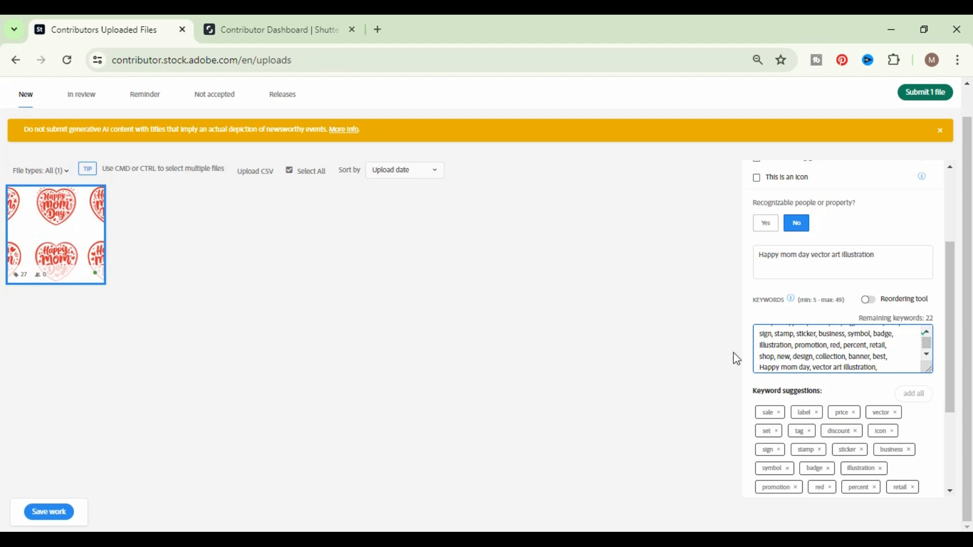
- Append "mom day" and "mom" as further comma-separated keywords at the end of the list
{"action": "left_click_drag", "start_coordinate": [781, 255], "coordinate": [811, 255]}
{"action": "key", "text": "ctrl+c"}
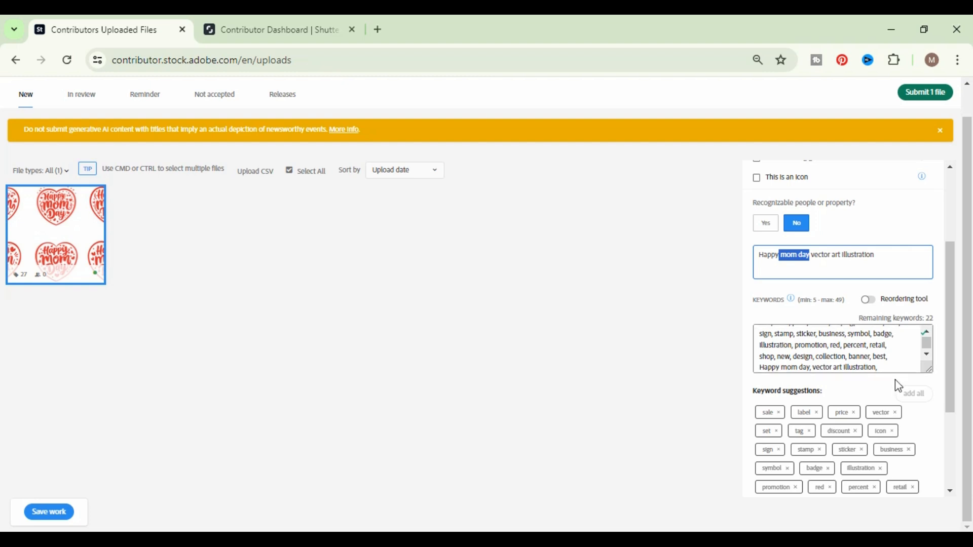
{"action": "left_click", "coordinate": [885, 363]}
{"action": "key", "text": "ctrl+v"}
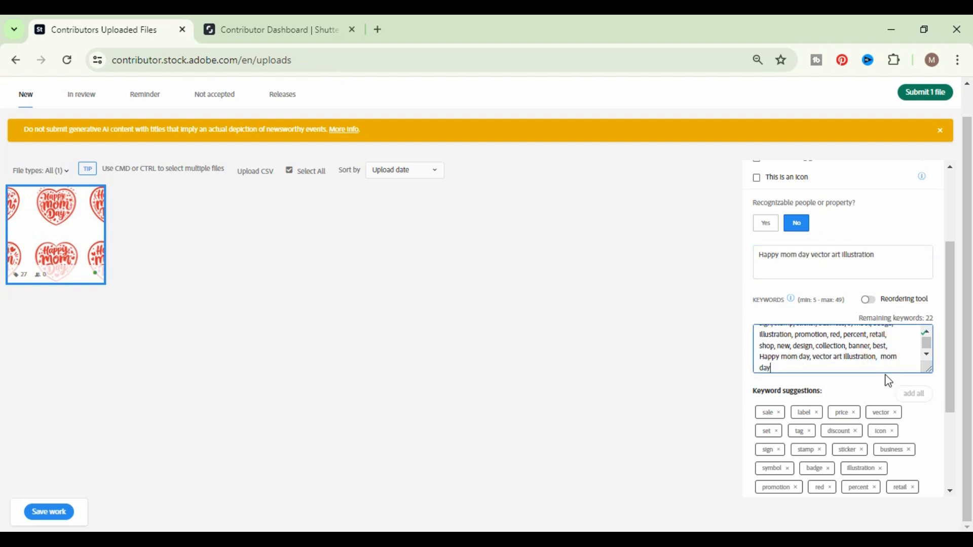
{"action": "double_click", "coordinate": [783, 255]}
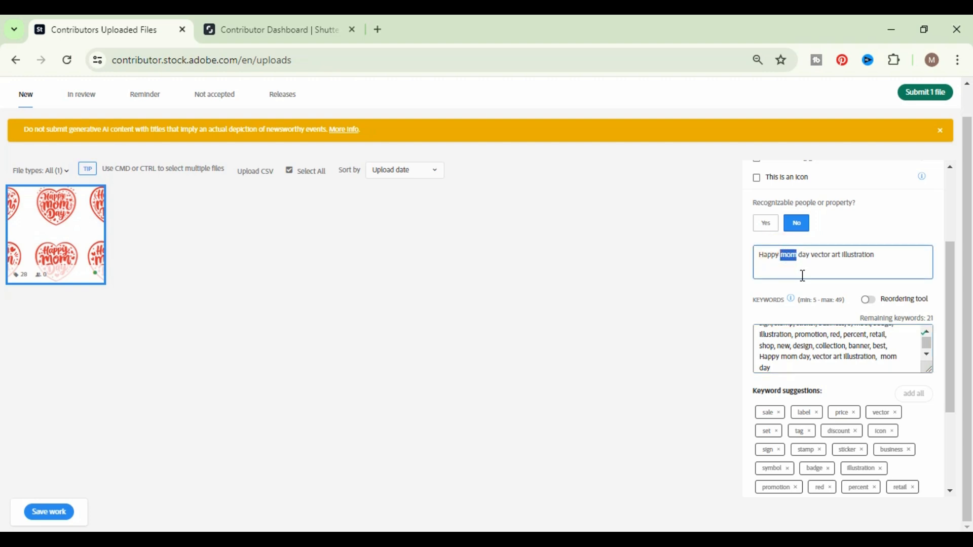
{"action": "left_click", "coordinate": [770, 368]}
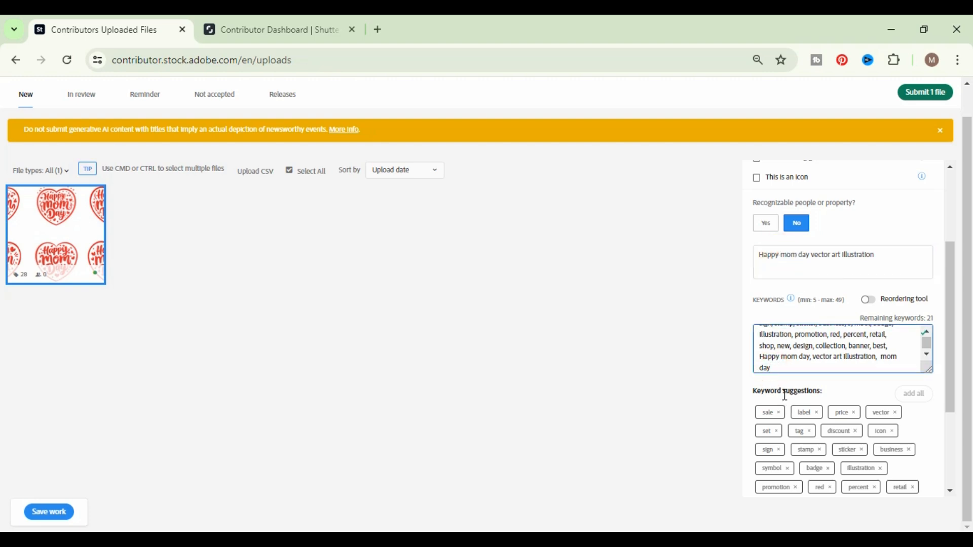
{"action": "type", "text": ","}
{"action": "scroll", "coordinate": [844, 355], "scroll_direction": "up", "scroll_amount": 2}
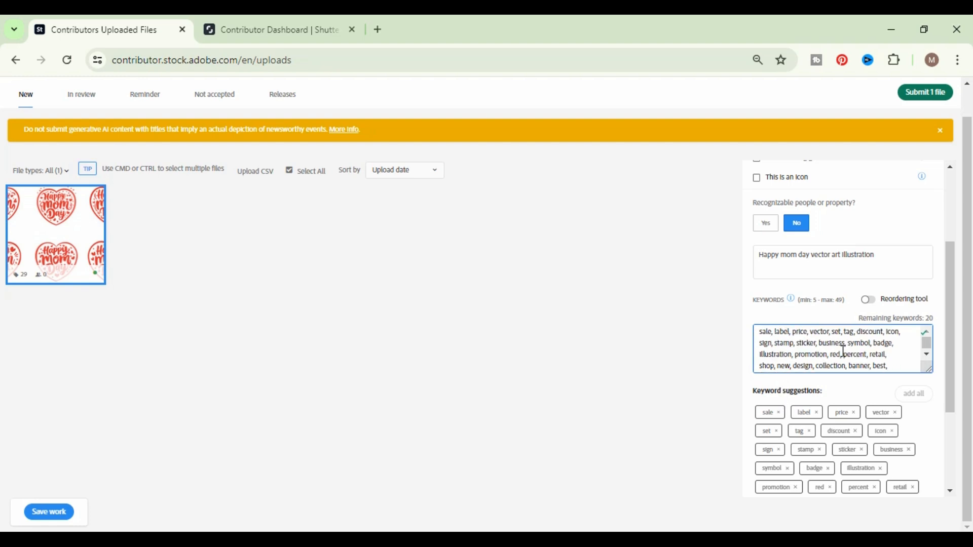
{"action": "scroll", "coordinate": [844, 351], "scroll_direction": "up", "scroll_amount": 2}
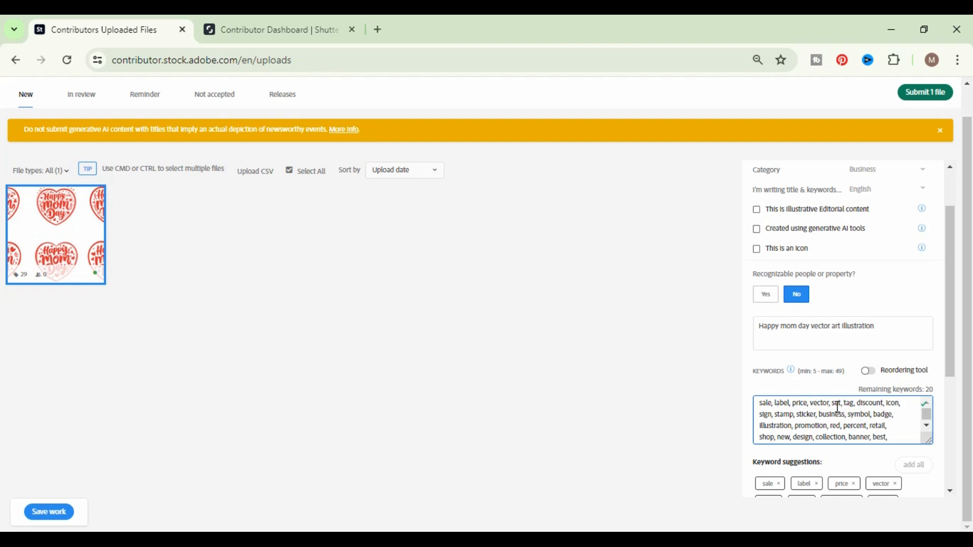
{"action": "type", "text": "mom"}
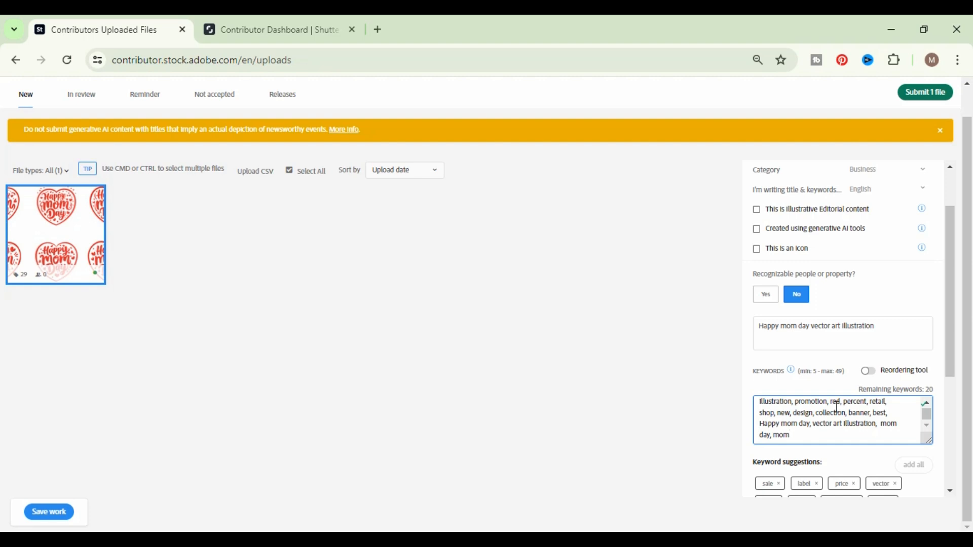
- Review the completed keyword list and select its last entries, from "best" through "mom"
{"action": "left_click", "coordinate": [806, 433]}
{"action": "scroll", "coordinate": [838, 425], "scroll_direction": "down", "scroll_amount": 1}
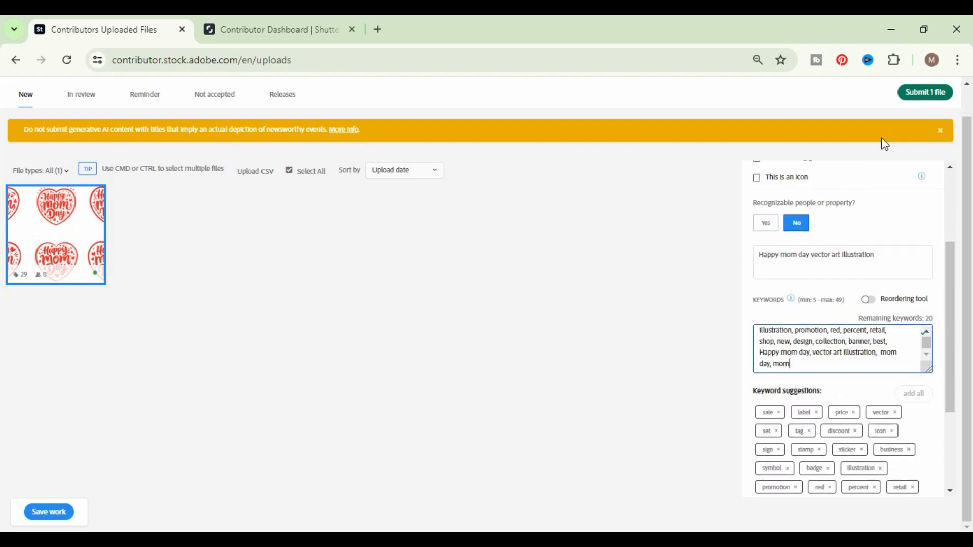
{"action": "scroll", "coordinate": [833, 363], "scroll_direction": "up", "scroll_amount": 3}
{"action": "scroll", "coordinate": [839, 341], "scroll_direction": "down", "scroll_amount": 1}
{"action": "left_click", "coordinate": [805, 357]}
{"action": "left_click_drag", "start_coordinate": [873, 343], "coordinate": [889, 365]}
{"action": "key", "text": "ctrl+c"}
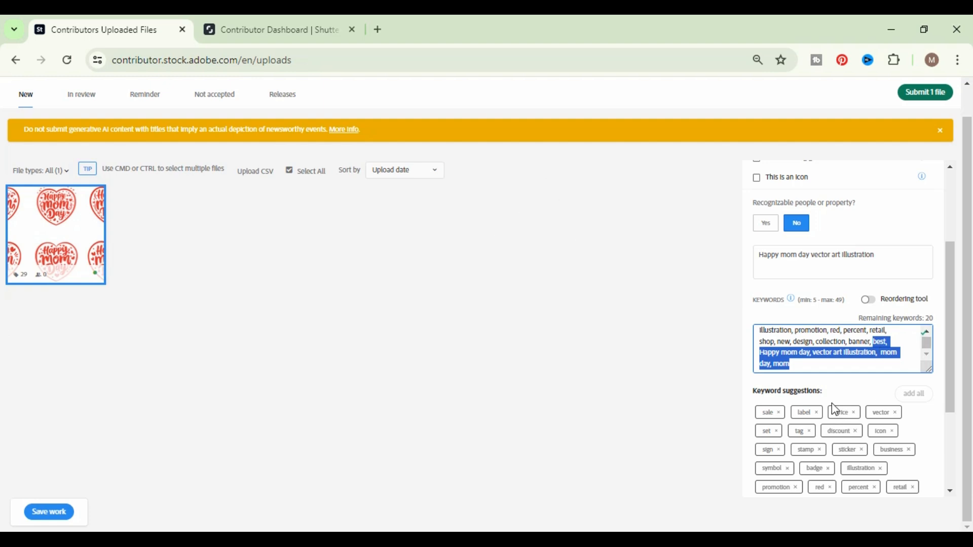
- Save the file's metadata and start submitting it, accepting both statements in the terms and conditions
{"action": "left_click", "coordinate": [64, 515]}
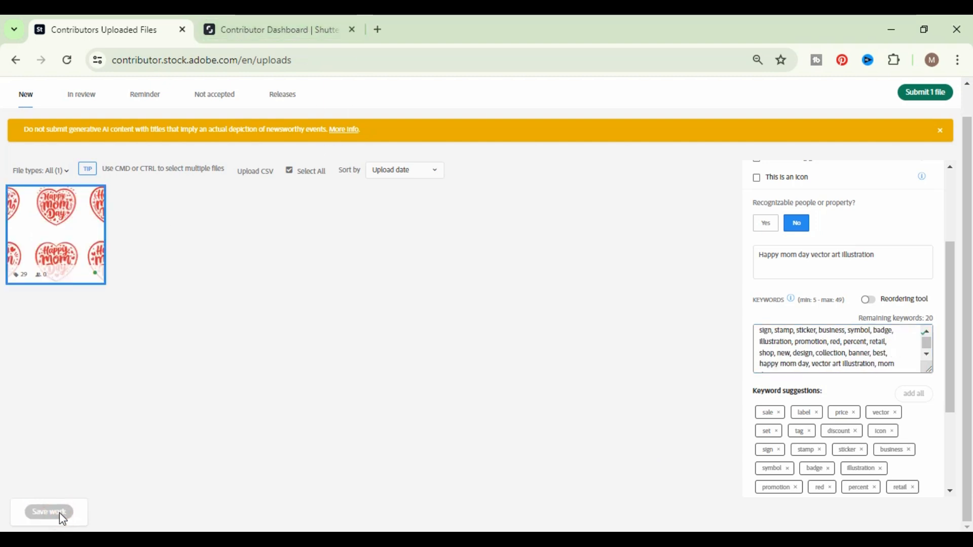
{"action": "scroll", "coordinate": [464, 366], "scroll_direction": "up", "scroll_amount": 1}
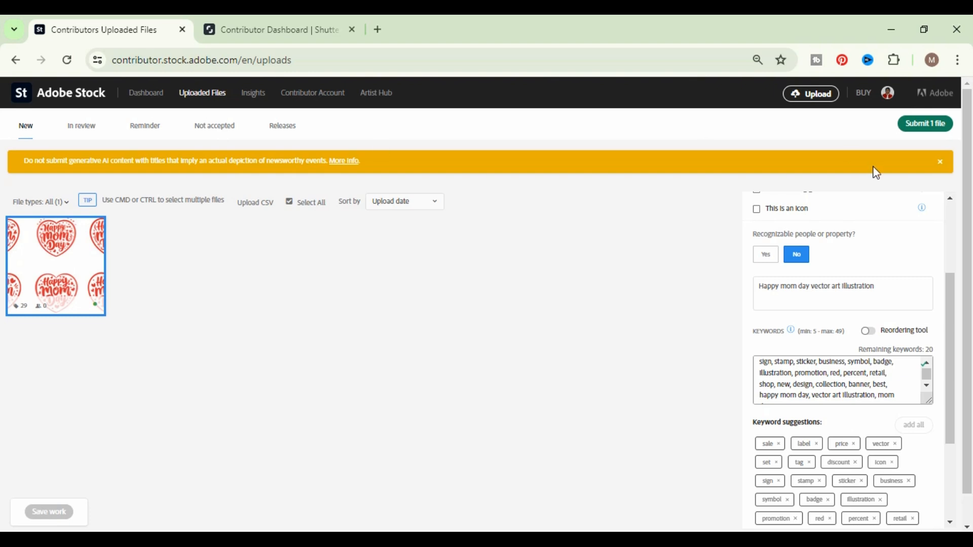
{"action": "left_click", "coordinate": [927, 124]}
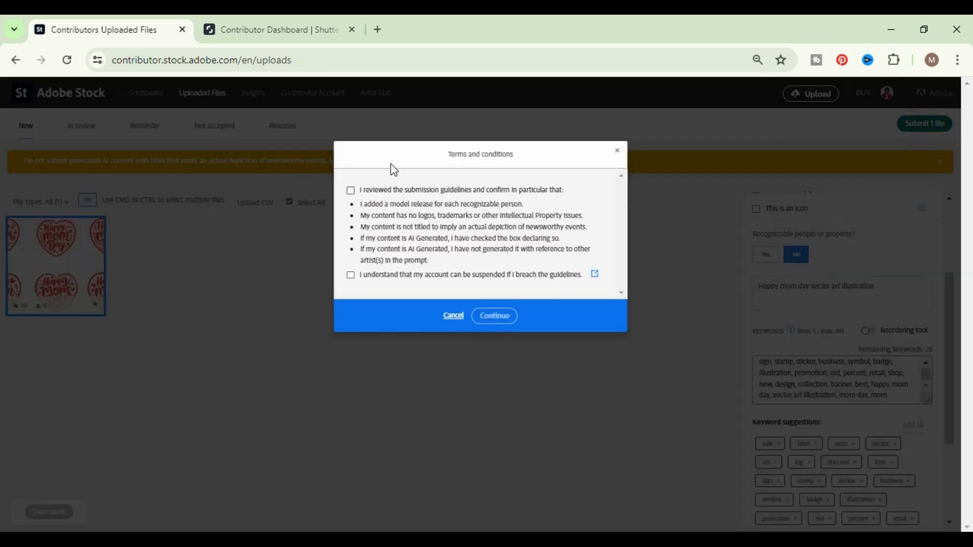
{"action": "left_click", "coordinate": [350, 191]}
{"action": "left_click", "coordinate": [350, 275]}
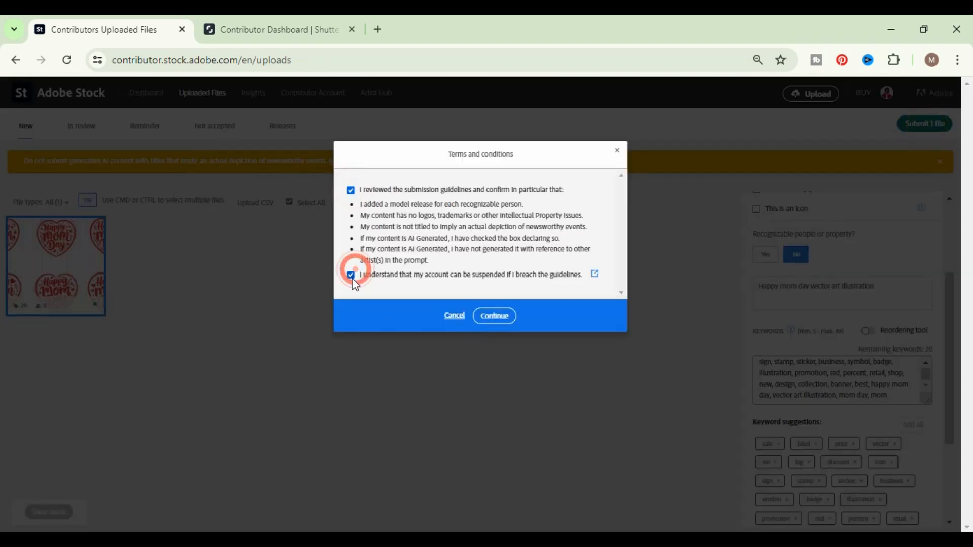
{"action": "left_click", "coordinate": [494, 316]}
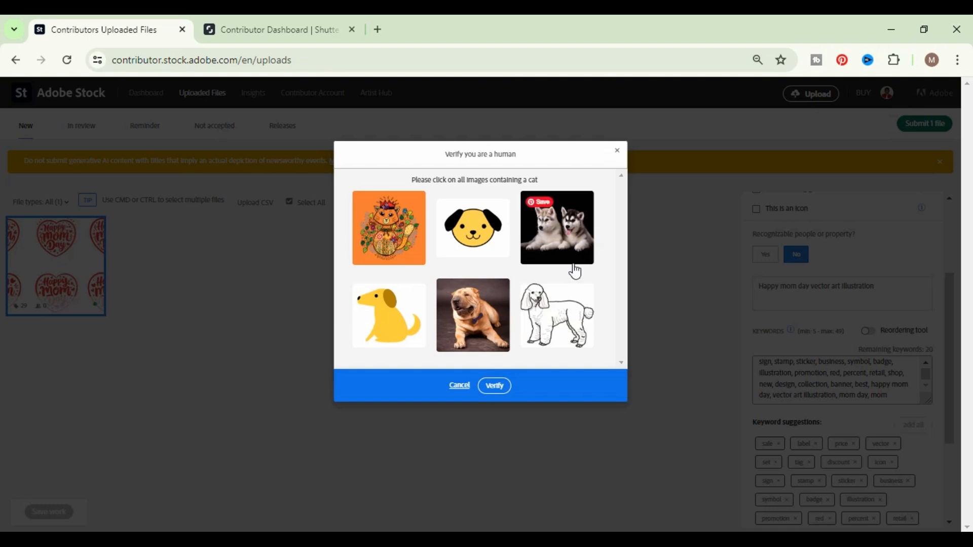
- Complete the human verification by selecting the image that contains a cat
{"action": "left_click", "coordinate": [488, 225]}
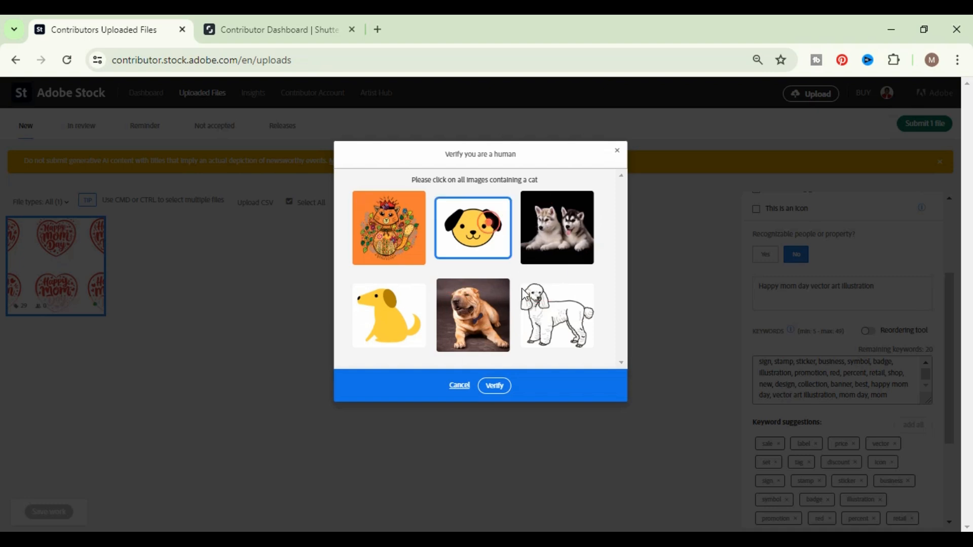
{"action": "left_click", "coordinate": [494, 388]}
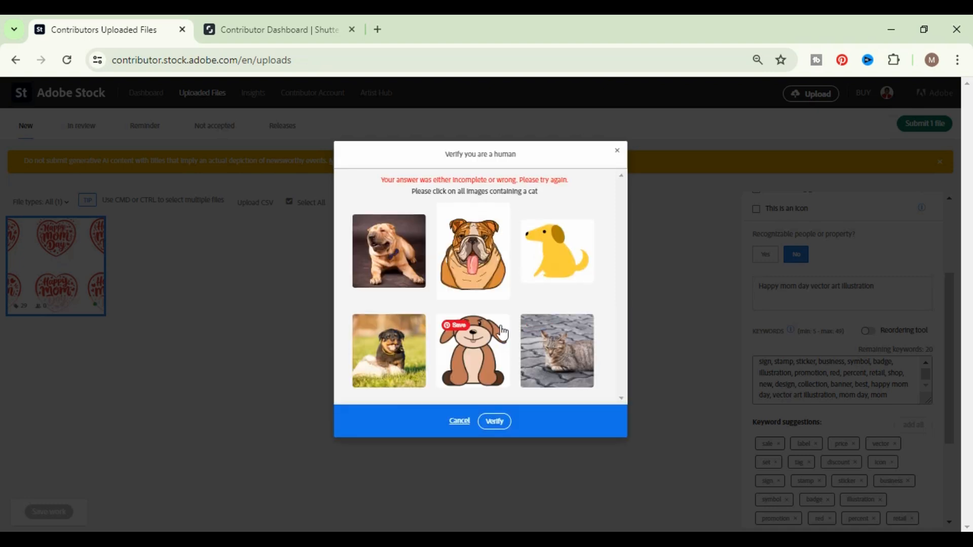
{"action": "left_click", "coordinate": [560, 347]}
{"action": "left_click", "coordinate": [493, 422]}
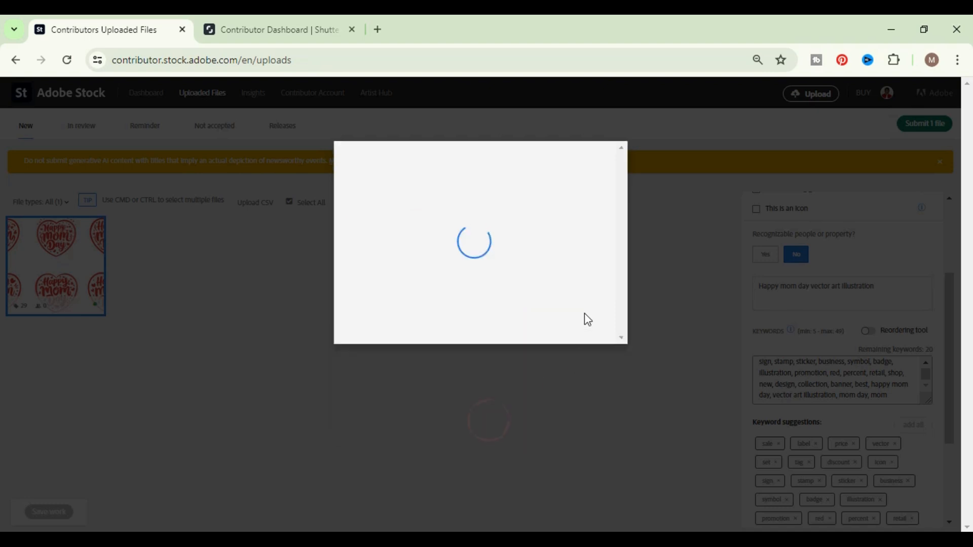
- Describe the verification photo as "a man stand and smile" and submit the selected Happy mom day item
{"action": "left_click", "coordinate": [459, 324]}
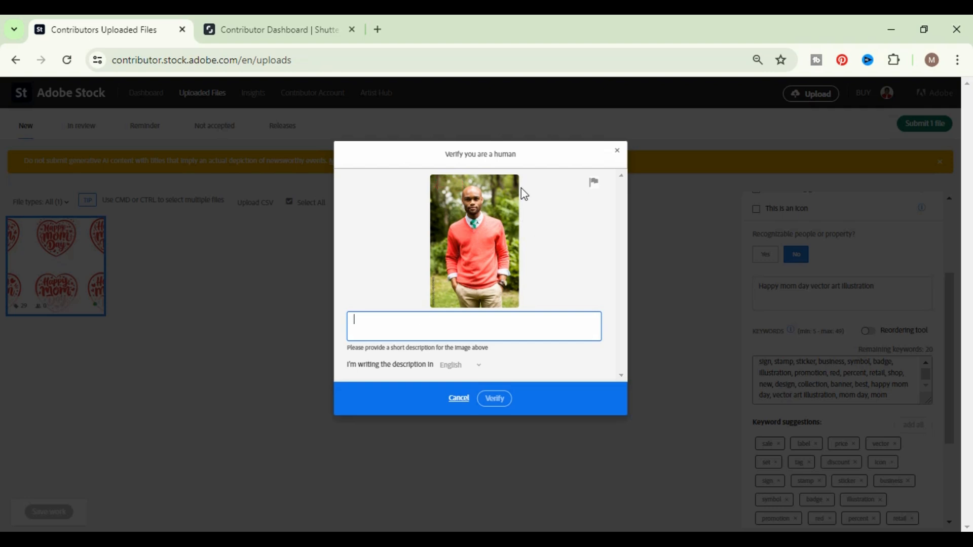
{"action": "left_click", "coordinate": [450, 325]}
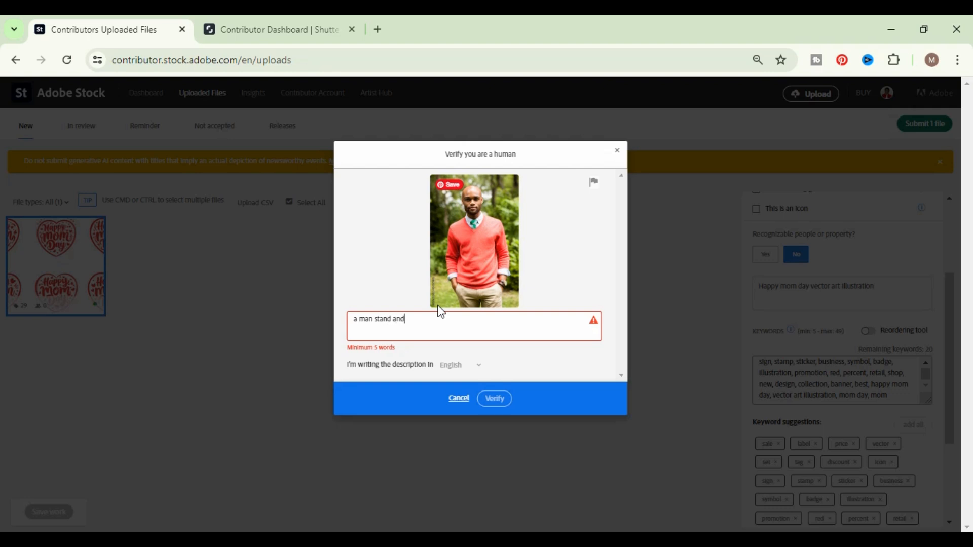
{"action": "type", "text": "mile"}
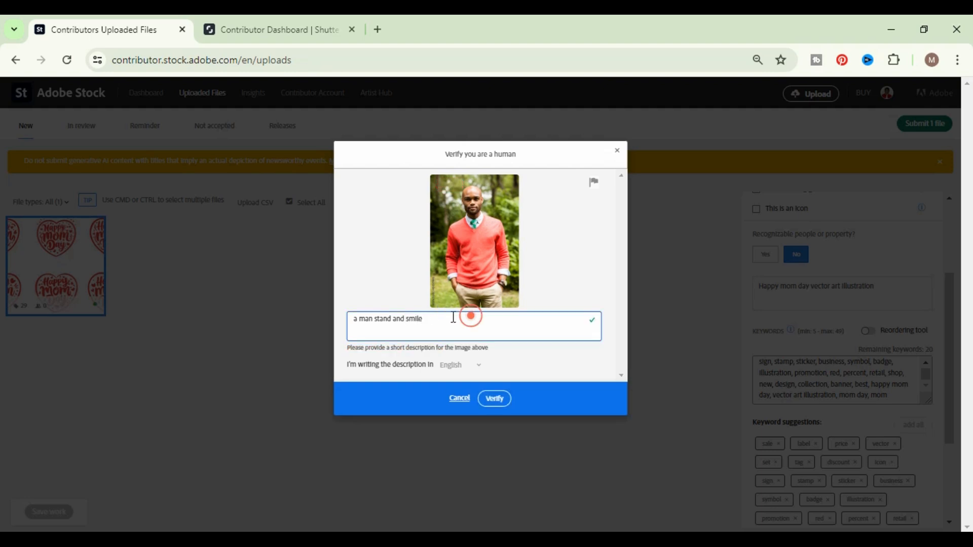
{"action": "left_click_drag", "start_coordinate": [453, 319], "coordinate": [339, 322]}
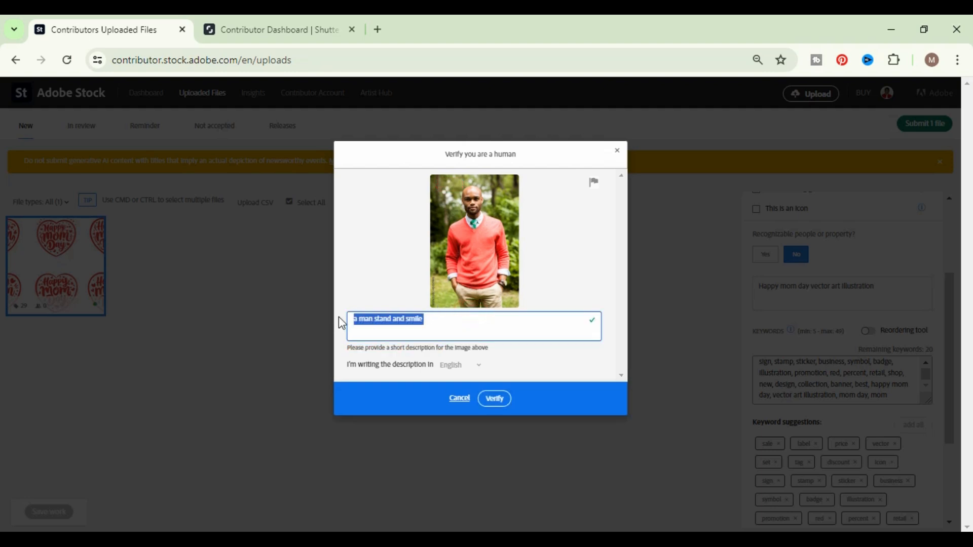
{"action": "left_click", "coordinate": [446, 321]}
{"action": "left_click_drag", "start_coordinate": [446, 322], "coordinate": [364, 311]}
{"action": "left_click", "coordinate": [498, 401]}
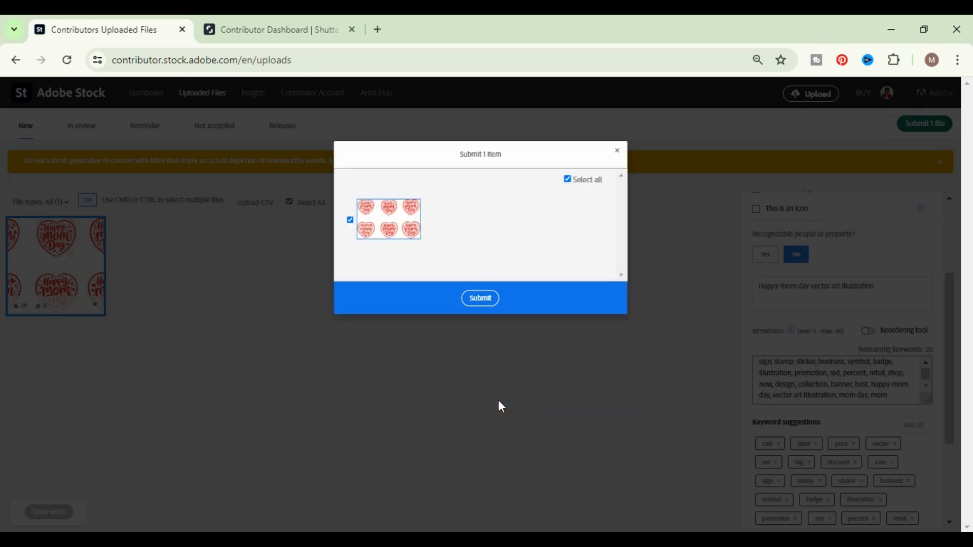
{"action": "left_click", "coordinate": [492, 298]}
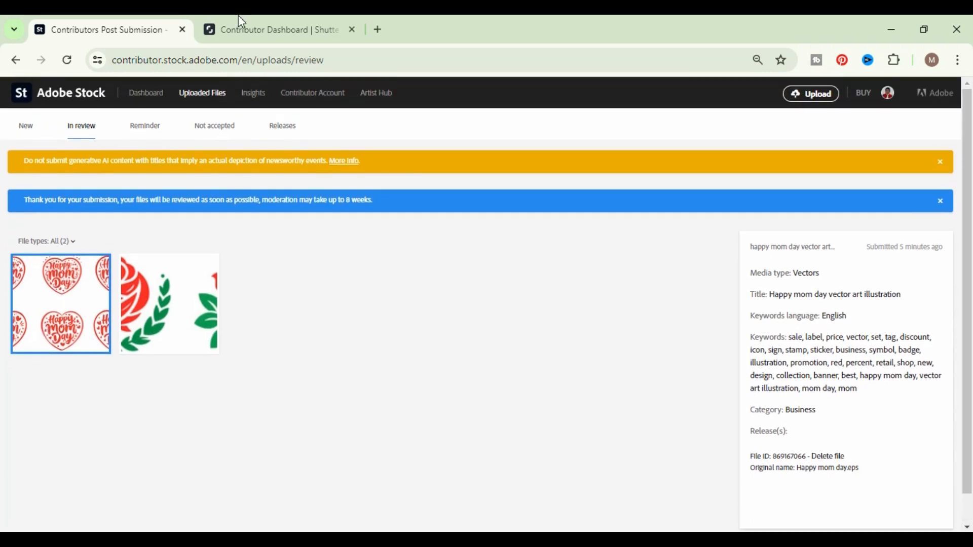
- Switch to Shutterstock Contributor and open the unsubmitted Happy mom day.eps from the portfolio to edit its info
{"action": "left_click", "coordinate": [268, 23]}
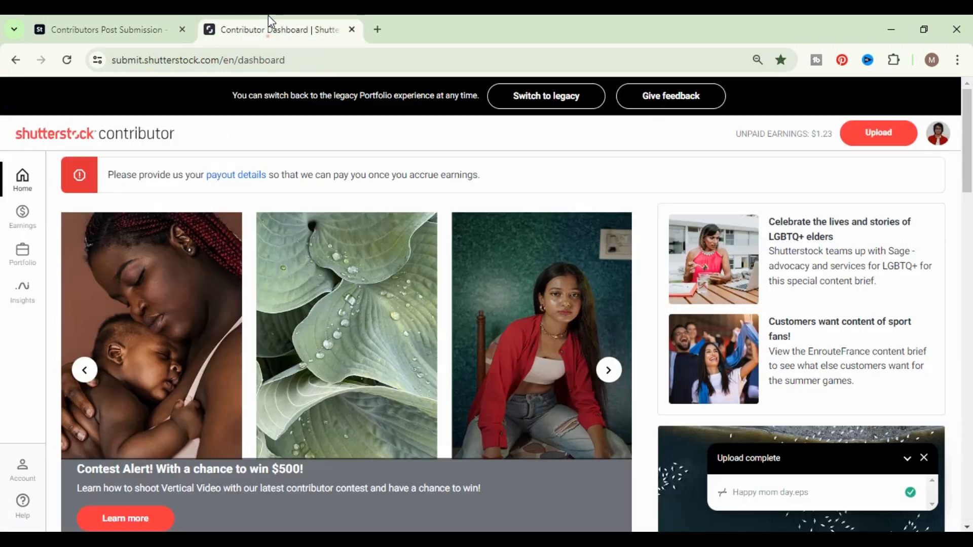
{"action": "scroll", "coordinate": [559, 245], "scroll_direction": "down", "scroll_amount": 5}
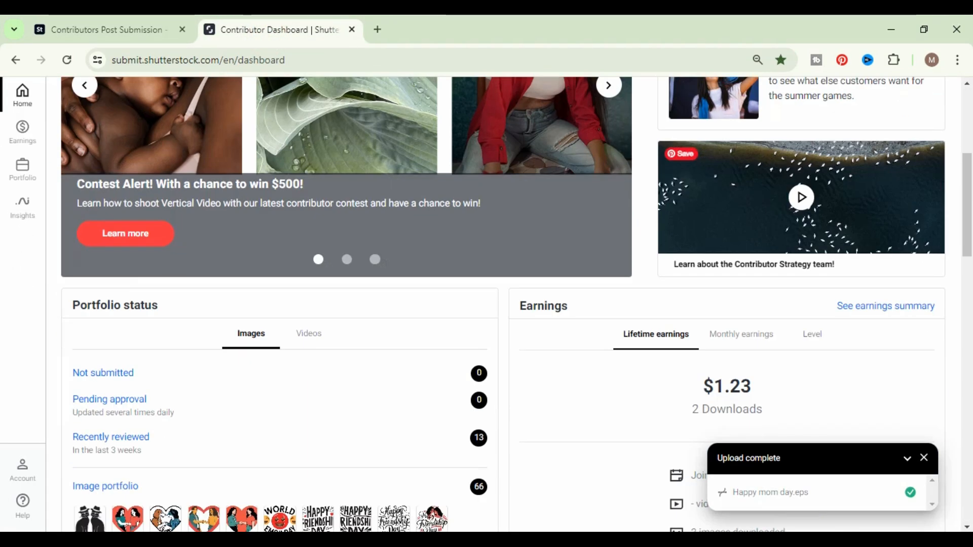
{"action": "left_click", "coordinate": [29, 171]}
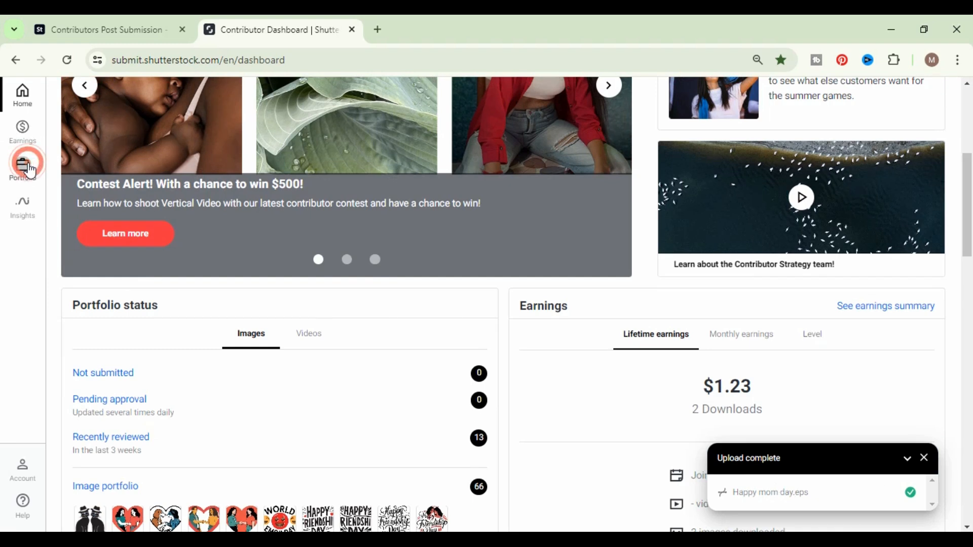
{"action": "left_click", "coordinate": [123, 134]}
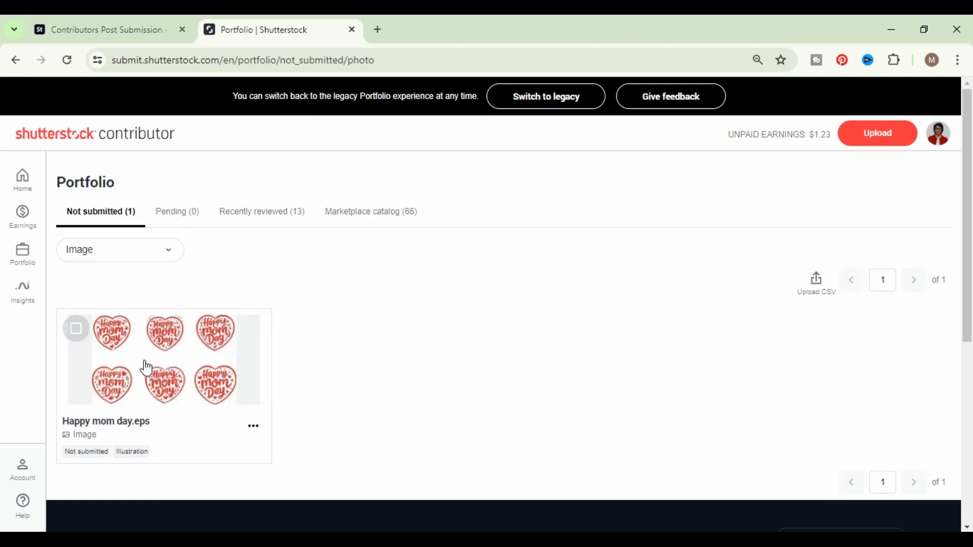
{"action": "left_click", "coordinate": [76, 330]}
{"action": "left_click", "coordinate": [848, 291]}
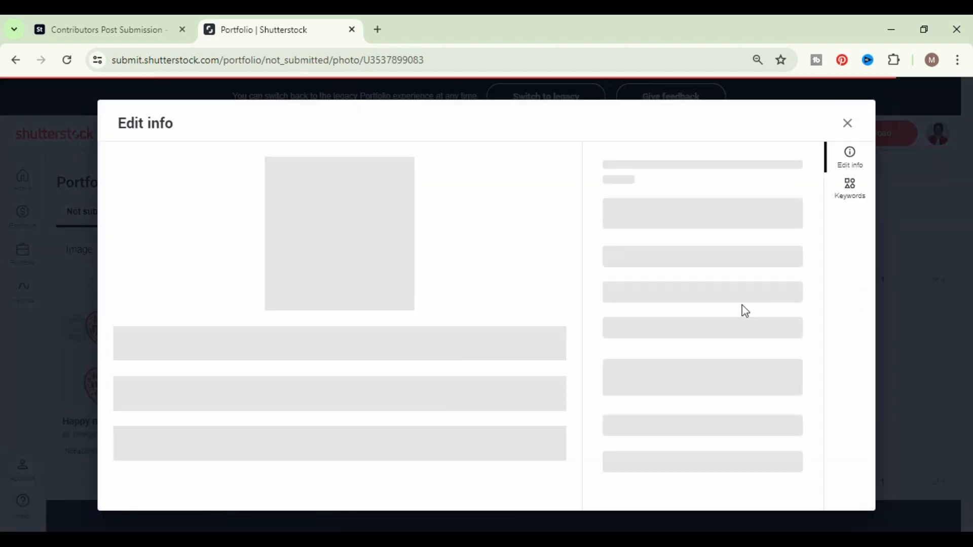
- Add all suggested keywords plus "best", "Happy mom day", "vector art illustration", "mom day" and "mom" to the file
{"action": "scroll", "coordinate": [459, 348], "scroll_direction": "down", "scroll_amount": 2}
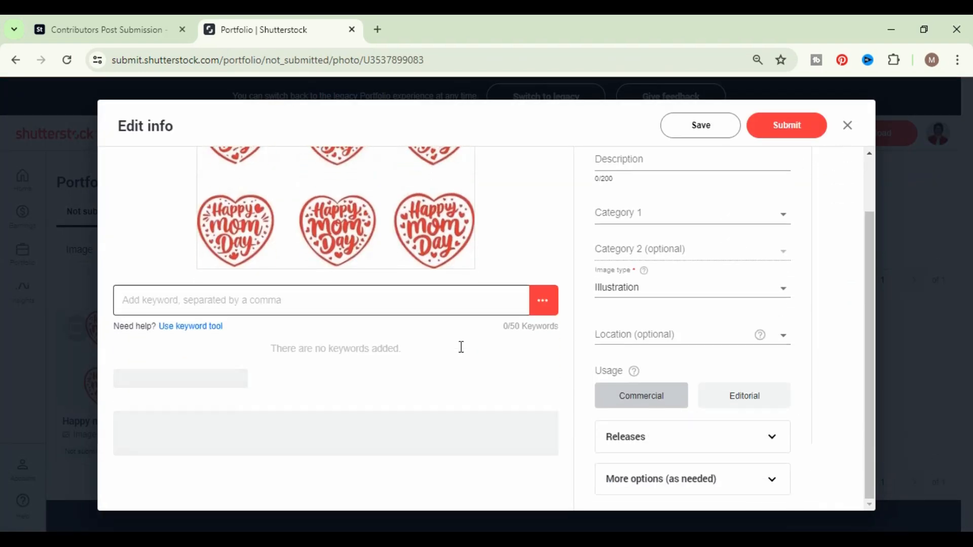
{"action": "scroll", "coordinate": [304, 487], "scroll_direction": "down", "scroll_amount": 1}
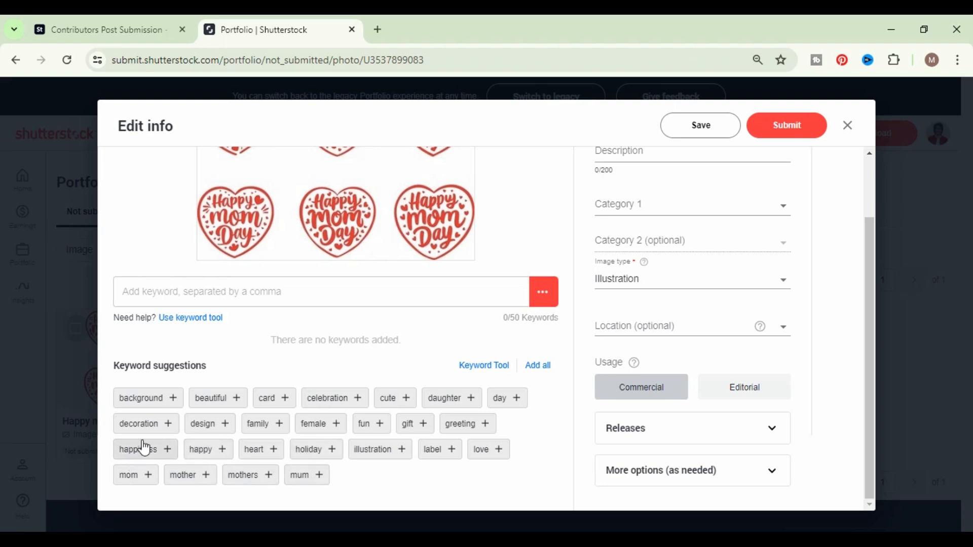
{"action": "left_click", "coordinate": [544, 370]}
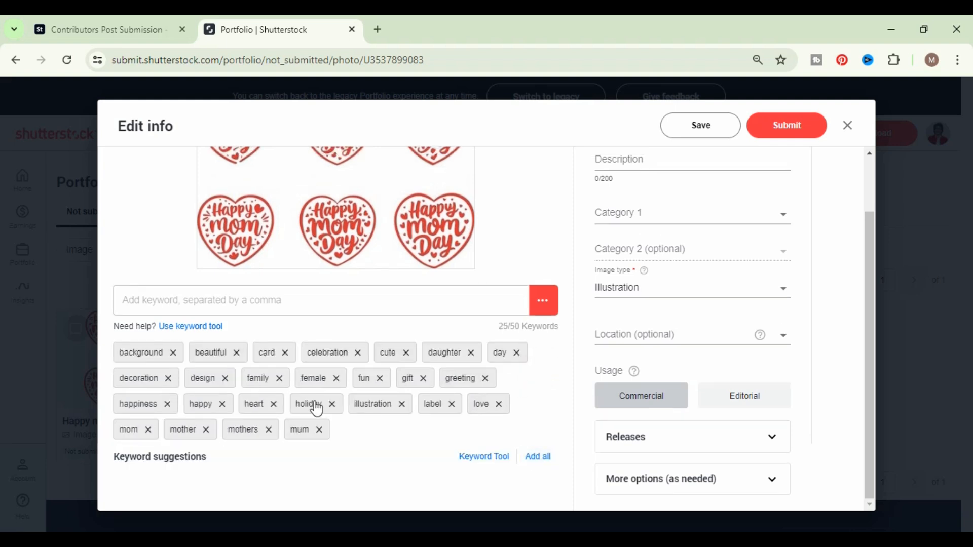
{"action": "left_click", "coordinate": [296, 300]}
{"action": "key", "text": "ctrl+v"}
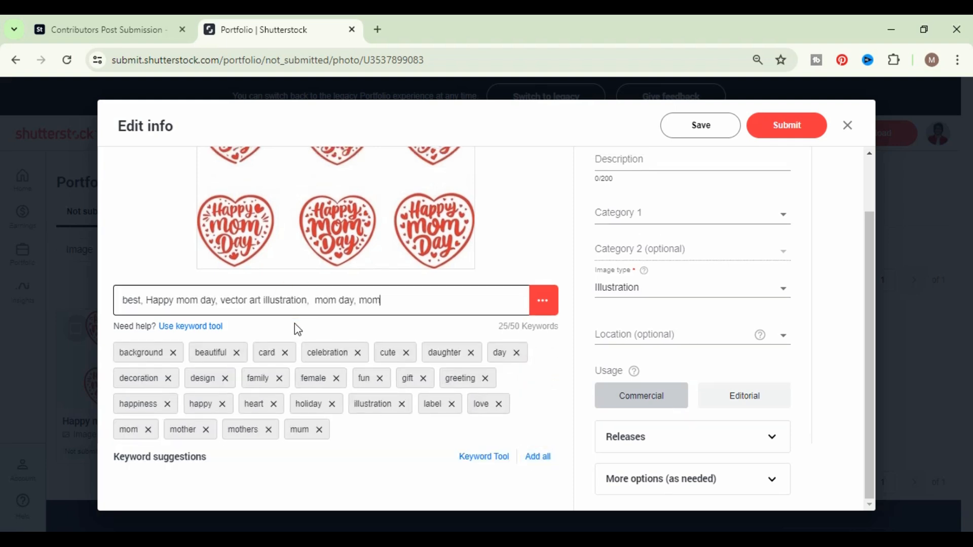
{"action": "key", "text": "Return"}
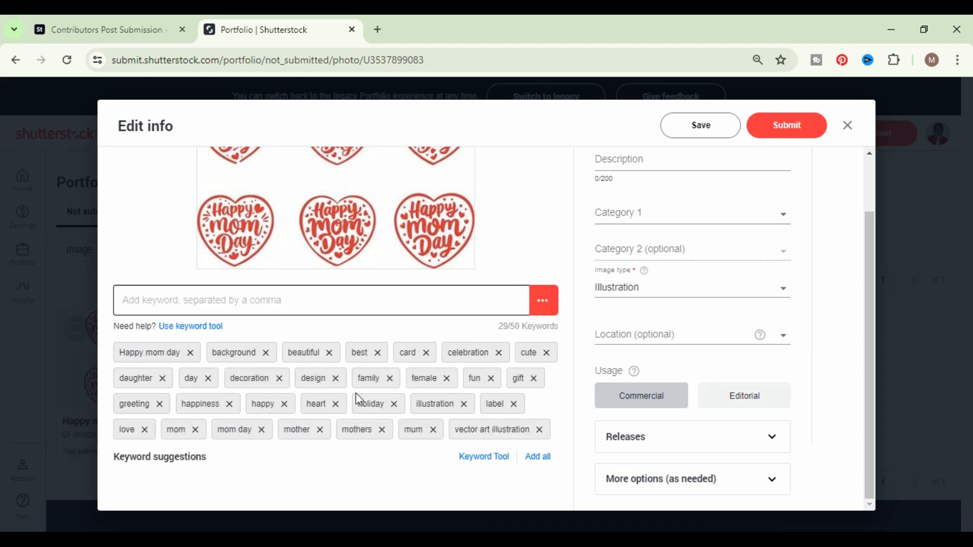
- Enter "Happy mom day vector art illustration" as the file's description
{"action": "scroll", "coordinate": [355, 412], "scroll_direction": "up", "scroll_amount": 3}
{"action": "left_click", "coordinate": [643, 227]}
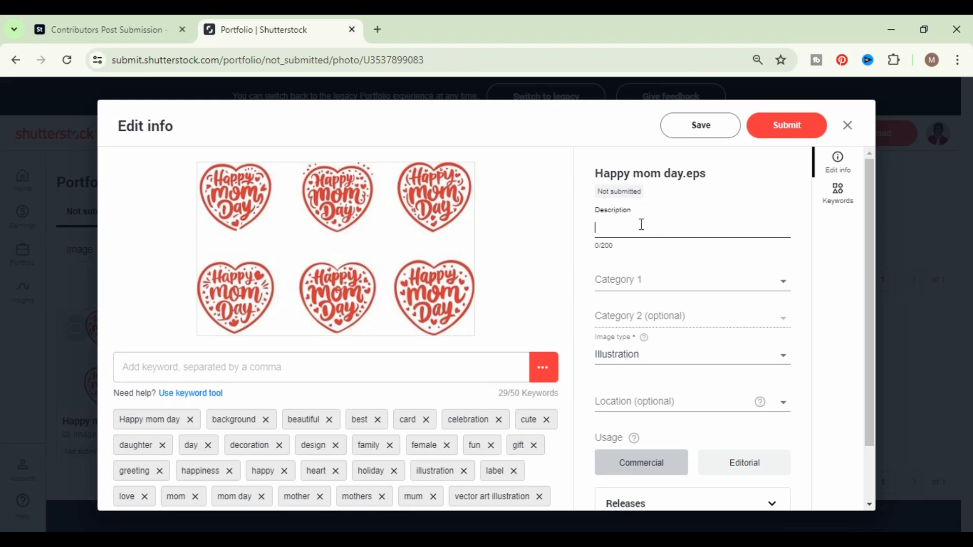
{"action": "left_click", "coordinate": [639, 219]}
{"action": "left_click_drag", "start_coordinate": [685, 172], "coordinate": [580, 168]}
{"action": "key", "text": "ctrl+c"}
{"action": "left_click", "coordinate": [702, 214]}
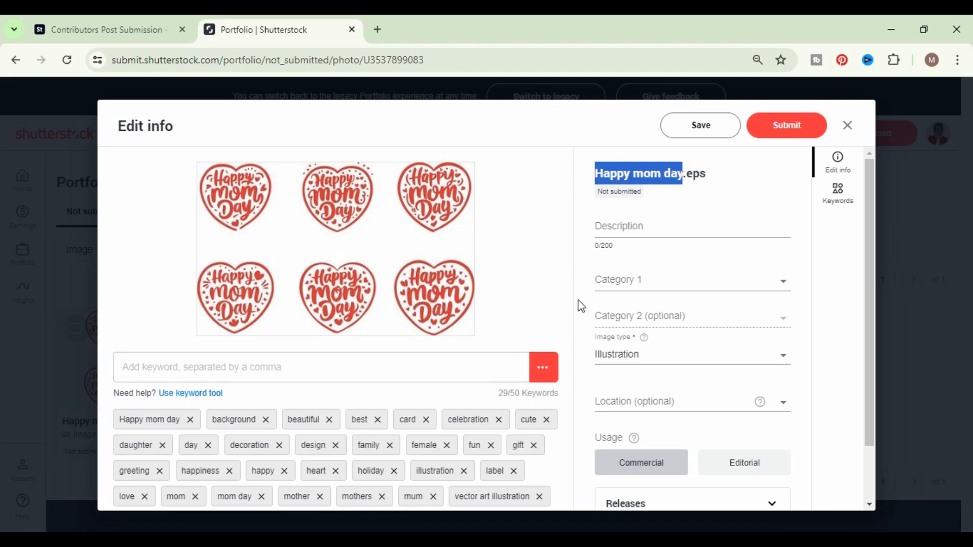
{"action": "left_click", "coordinate": [633, 226]}
{"action": "key", "text": "ctrl+v"}
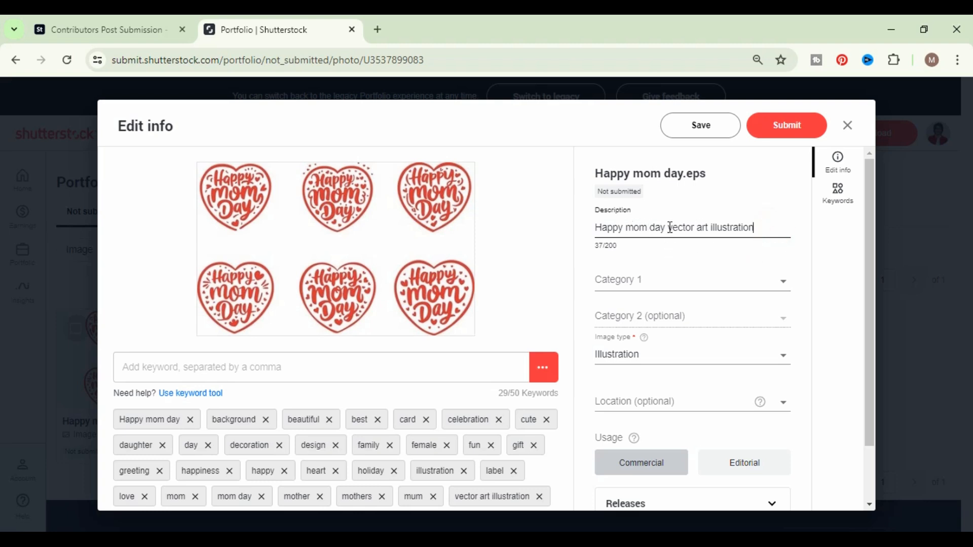
- Shorten the description to "Happy mom day" by removing its last three words, and save the edit
{"action": "left_click_drag", "start_coordinate": [775, 223], "coordinate": [586, 225]}
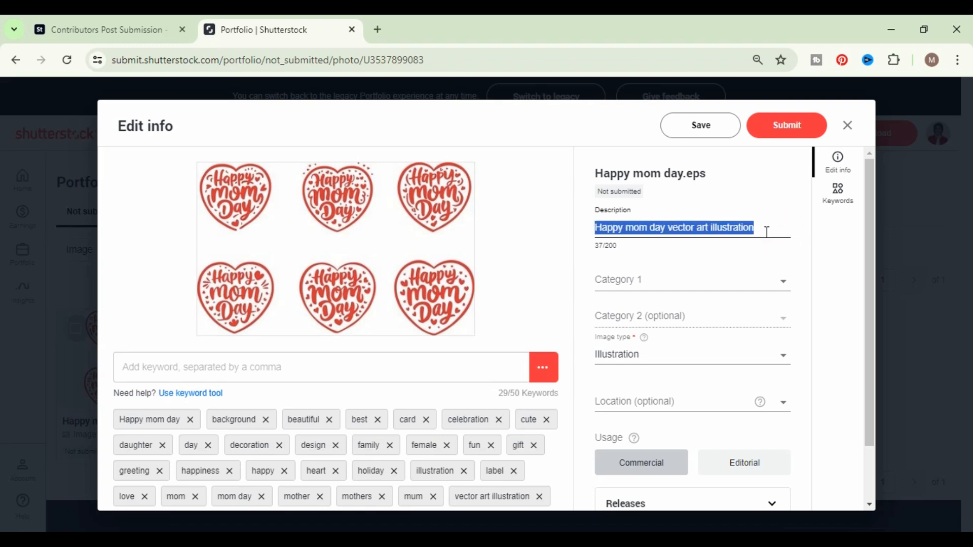
{"action": "left_click", "coordinate": [702, 227]}
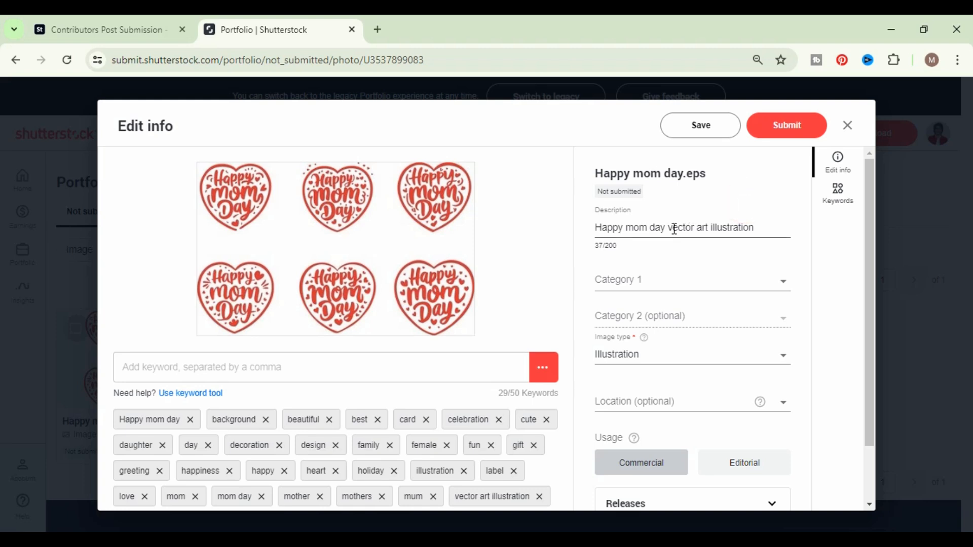
{"action": "left_click_drag", "start_coordinate": [668, 227], "coordinate": [761, 223]}
{"action": "key", "text": "ctrl+c"}
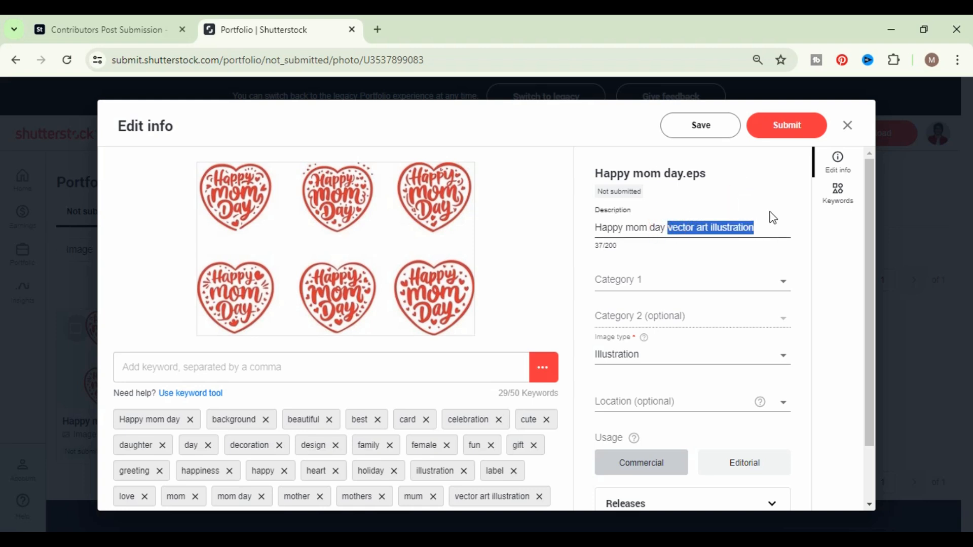
{"action": "key", "text": "BackSpace"}
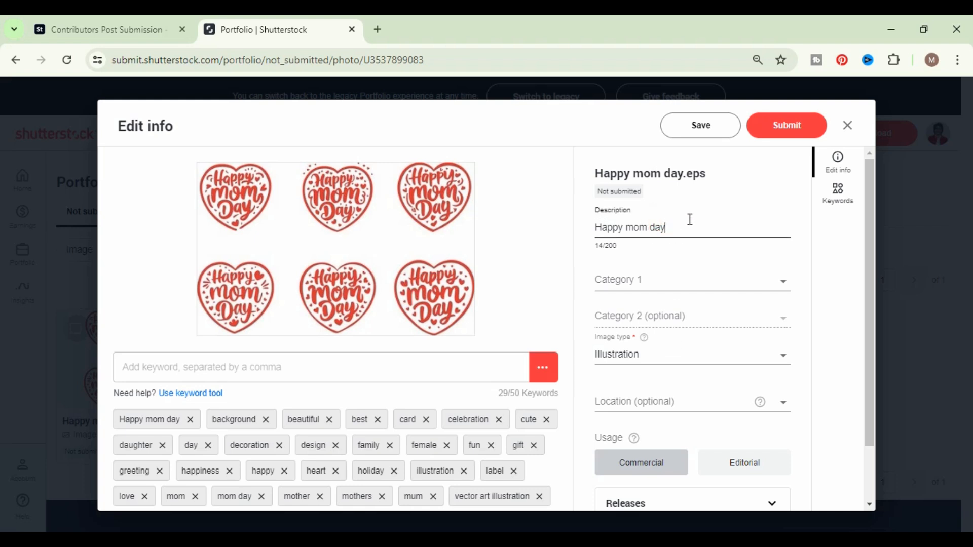
{"action": "left_click", "coordinate": [715, 133]}
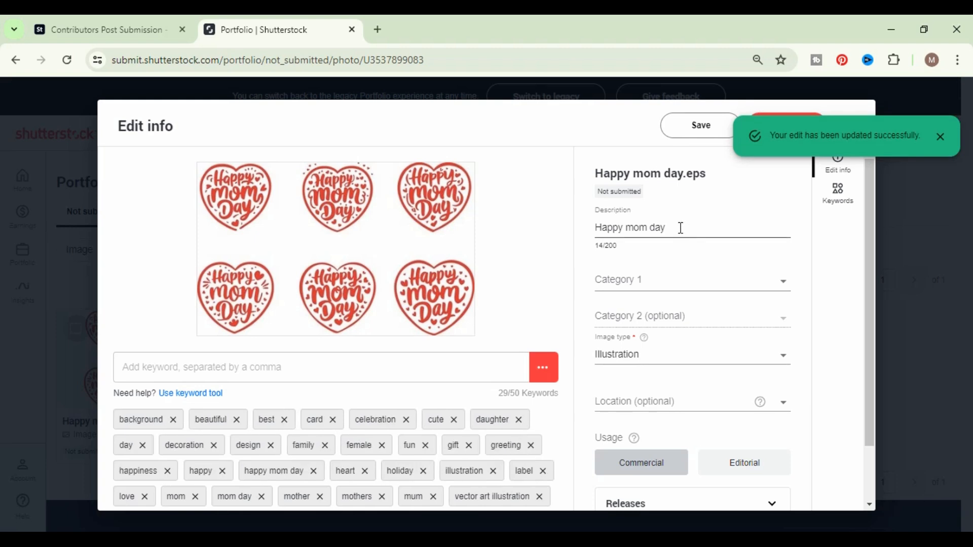
- Append "vector art illustration" to the end of the description and select the added phrase
{"action": "left_click", "coordinate": [680, 227]}
{"action": "key", "text": "ctrl+v"}
{"action": "left_click", "coordinate": [670, 228]}
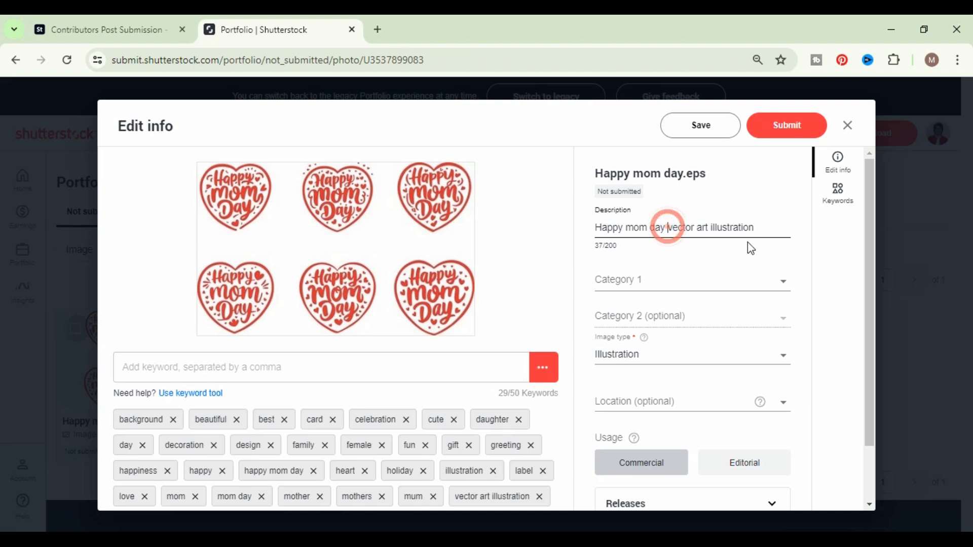
{"action": "left_click", "coordinate": [766, 228]}
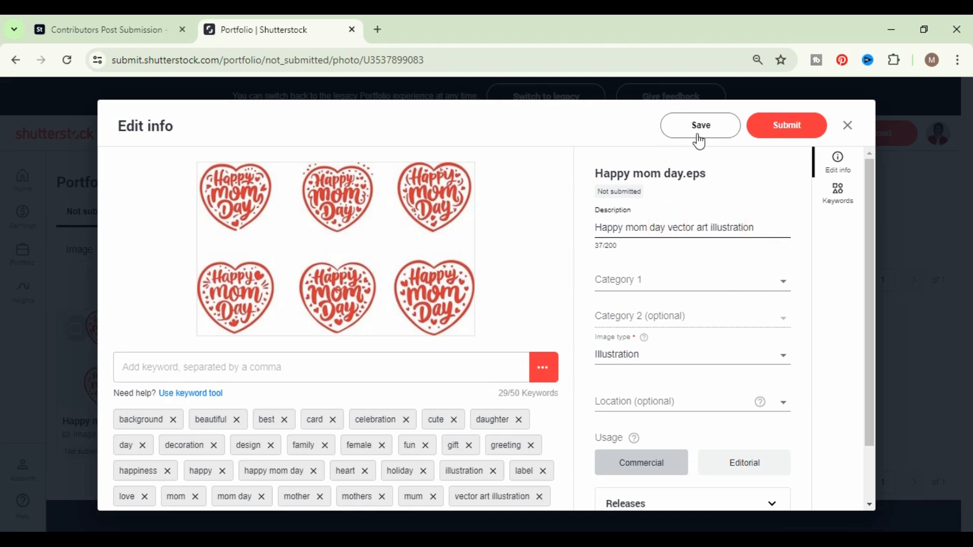
{"action": "left_click_drag", "start_coordinate": [761, 226], "coordinate": [667, 228]}
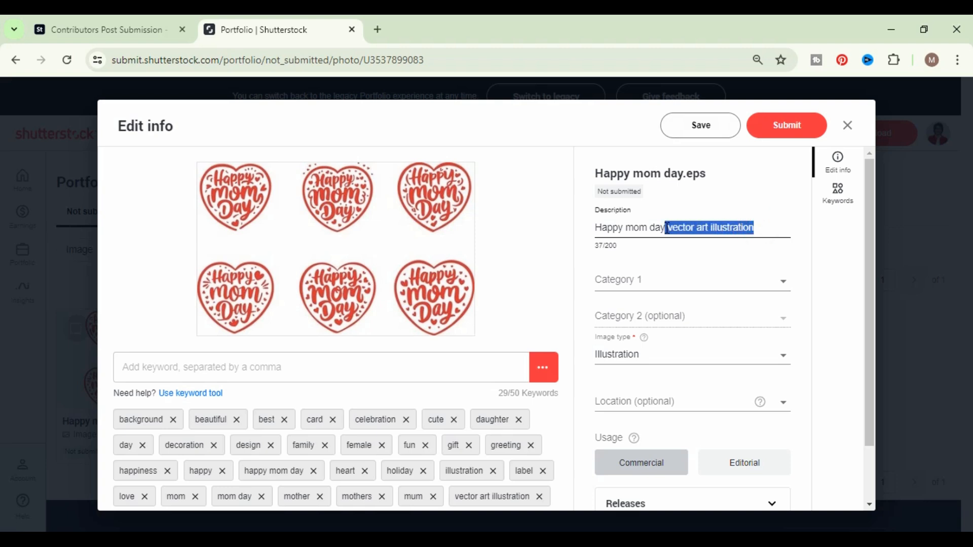
- Deselect the description text and save the file's description as "Happy mom day vector art illustration"
{"action": "left_click", "coordinate": [433, 232]}
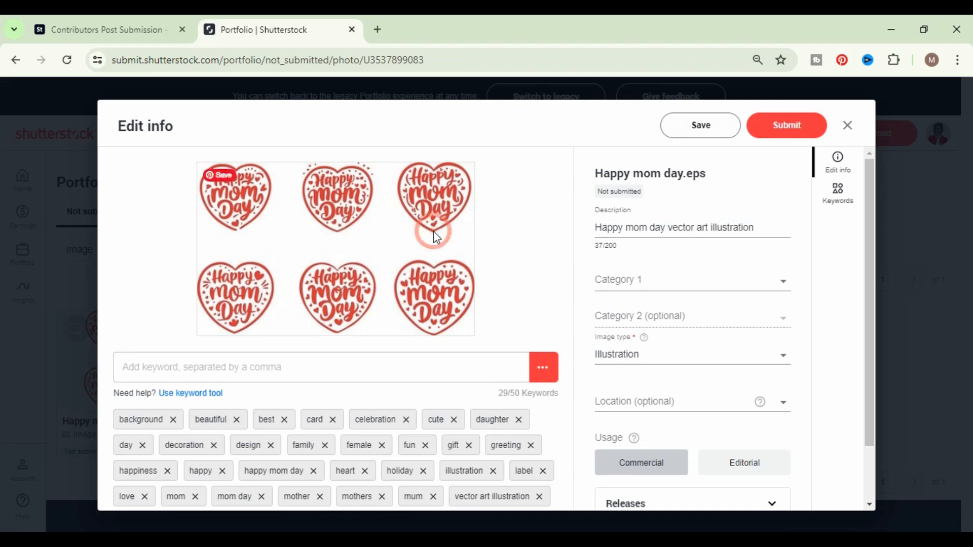
{"action": "left_click", "coordinate": [697, 133]}
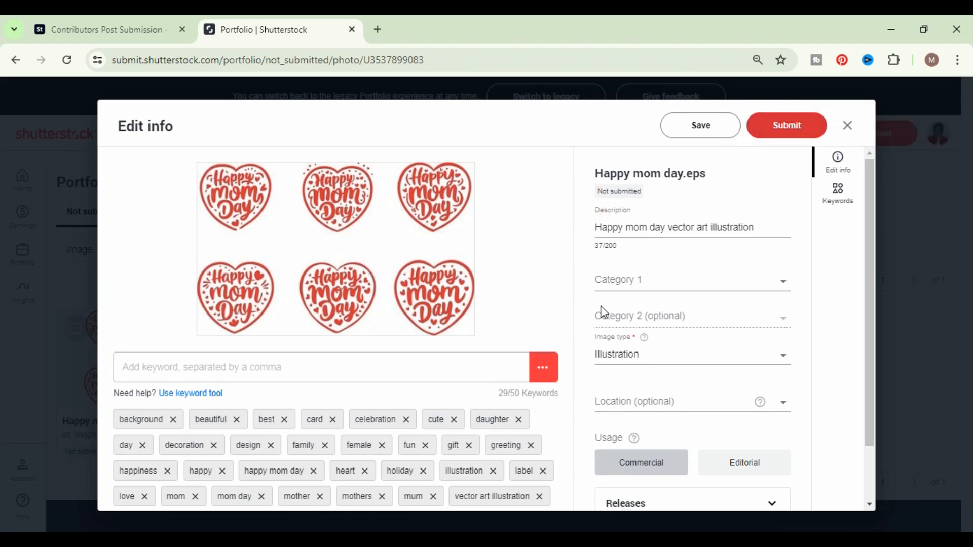
- Set the file's first category to Arts and its optional second category to Abstract
{"action": "scroll", "coordinate": [687, 354], "scroll_direction": "down", "scroll_amount": 2}
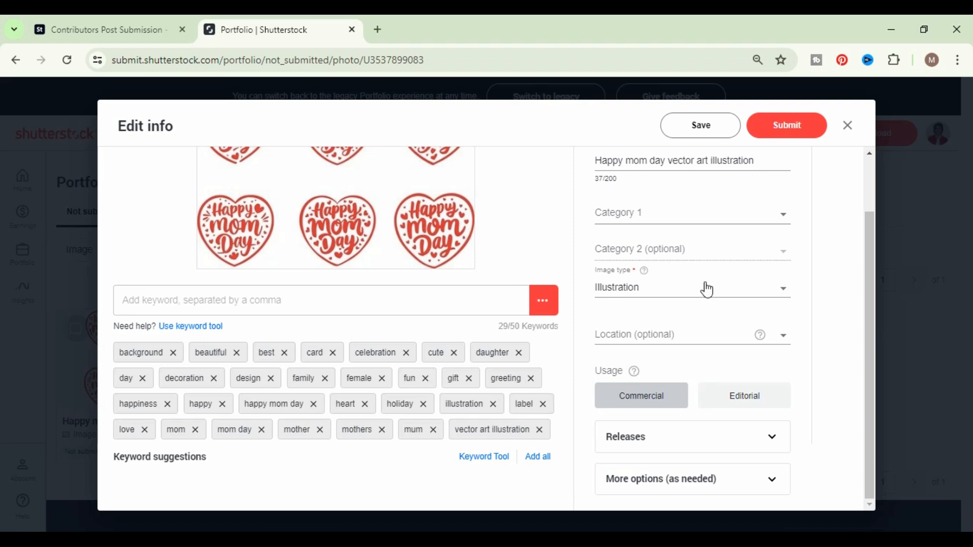
{"action": "scroll", "coordinate": [703, 304], "scroll_direction": "up", "scroll_amount": 2}
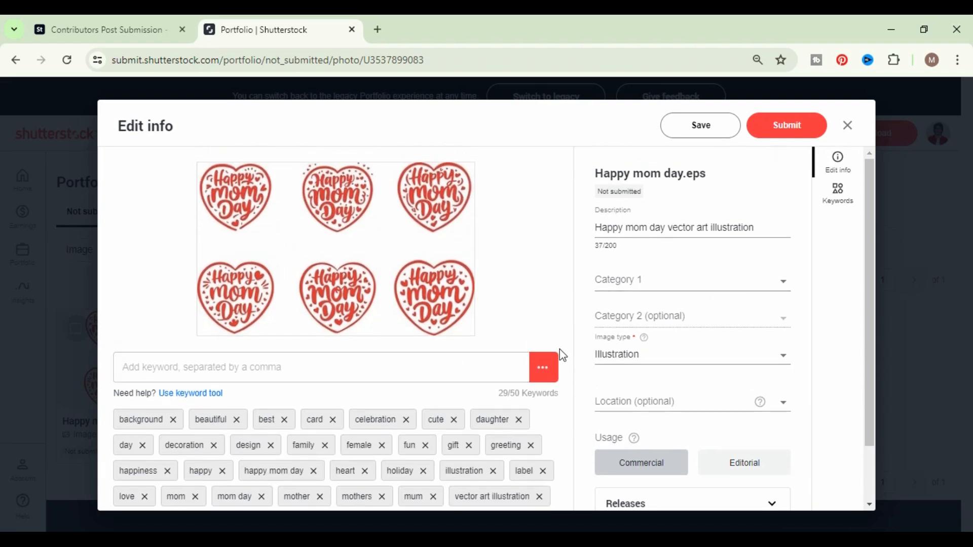
{"action": "left_click", "coordinate": [697, 289]}
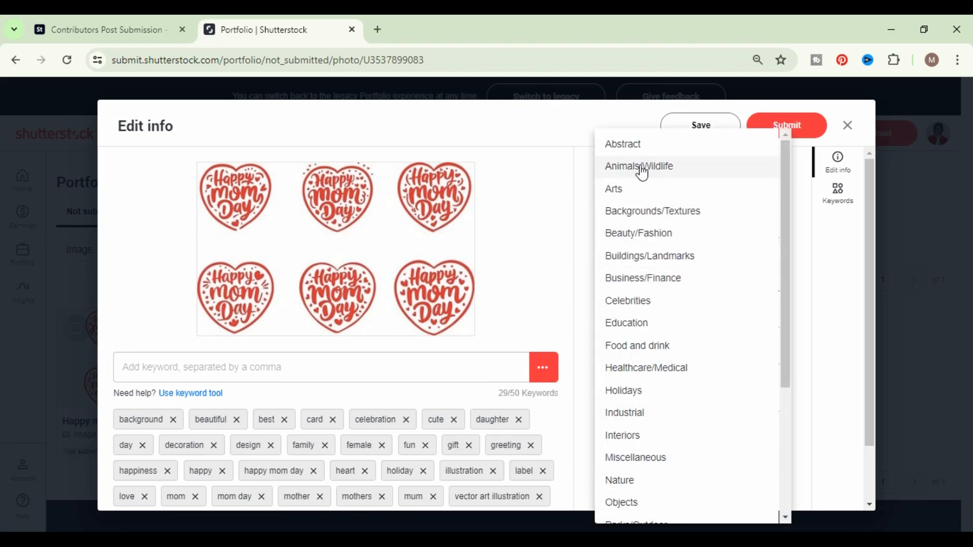
{"action": "left_click", "coordinate": [630, 189]}
{"action": "left_click", "coordinate": [709, 320]}
{"action": "scroll", "coordinate": [658, 383], "scroll_direction": "down", "scroll_amount": 4}
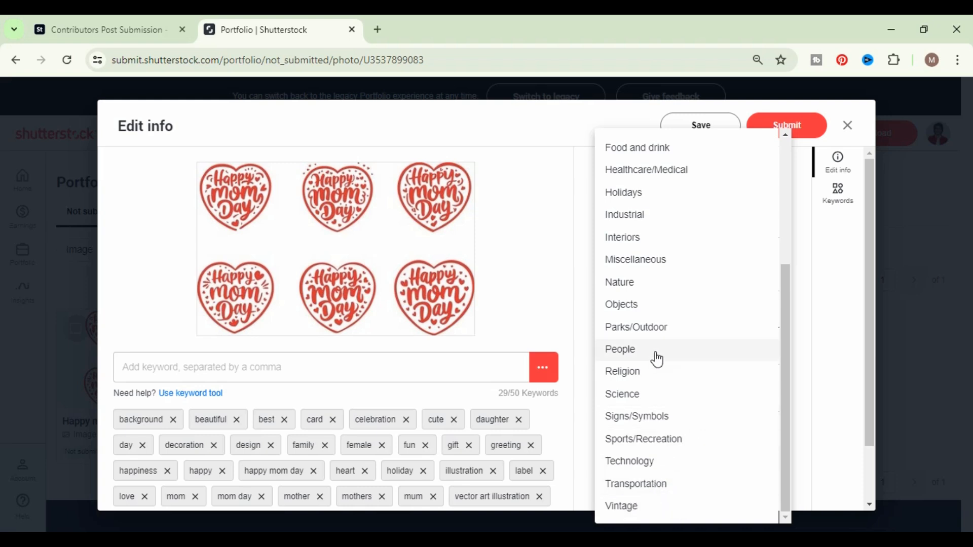
{"action": "scroll", "coordinate": [655, 355], "scroll_direction": "up", "scroll_amount": 4}
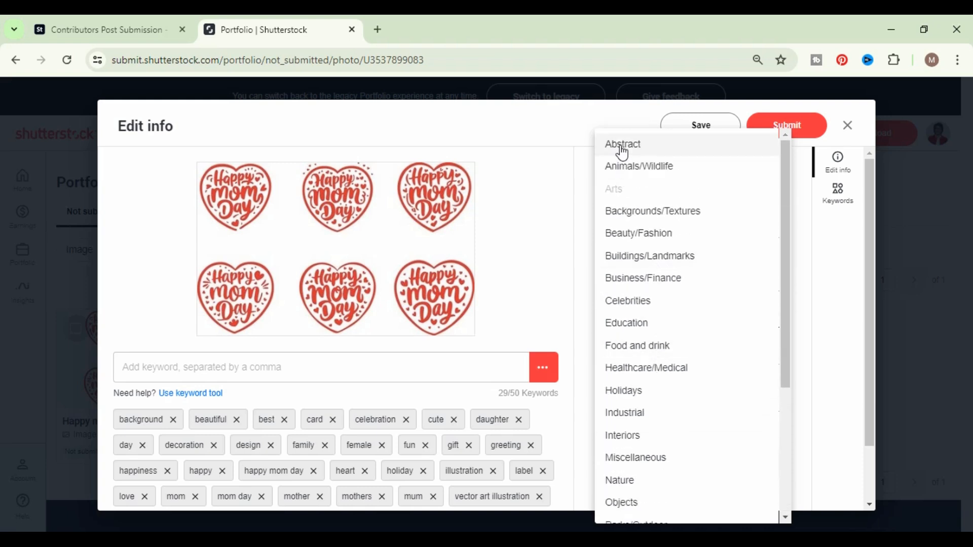
{"action": "left_click", "coordinate": [624, 147]}
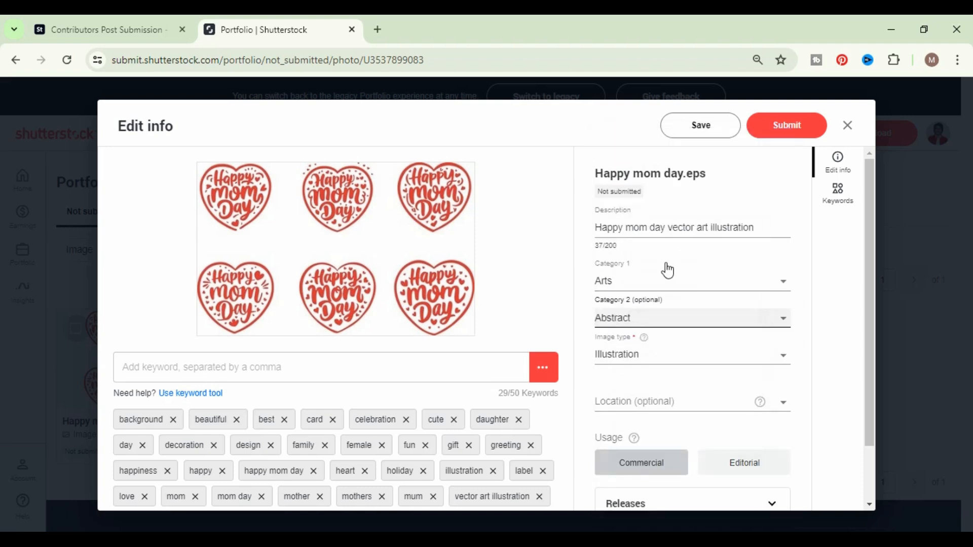
- Save the file's edited info and submit Happy mom day.eps for review
{"action": "left_click", "coordinate": [730, 131]}
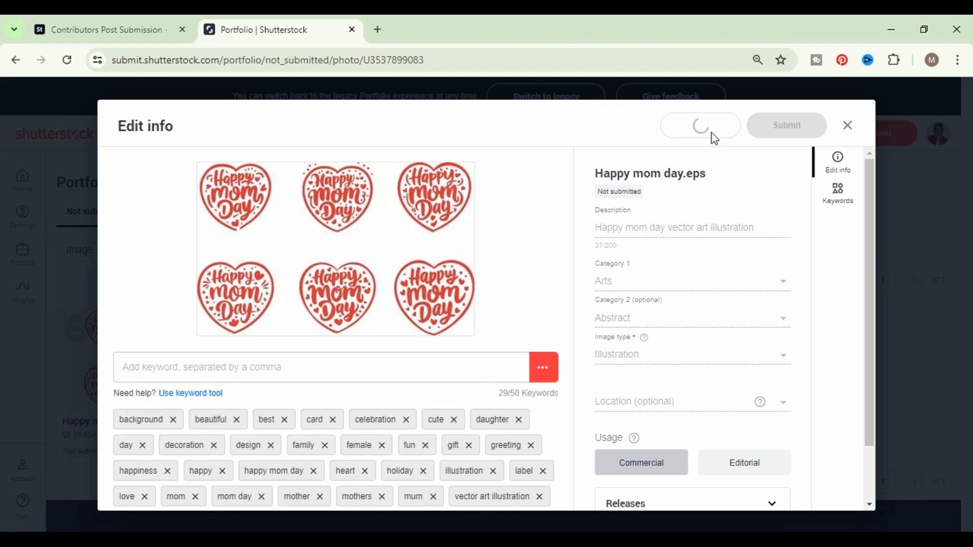
{"action": "left_click", "coordinate": [790, 179]}
{"action": "left_click", "coordinate": [941, 136]}
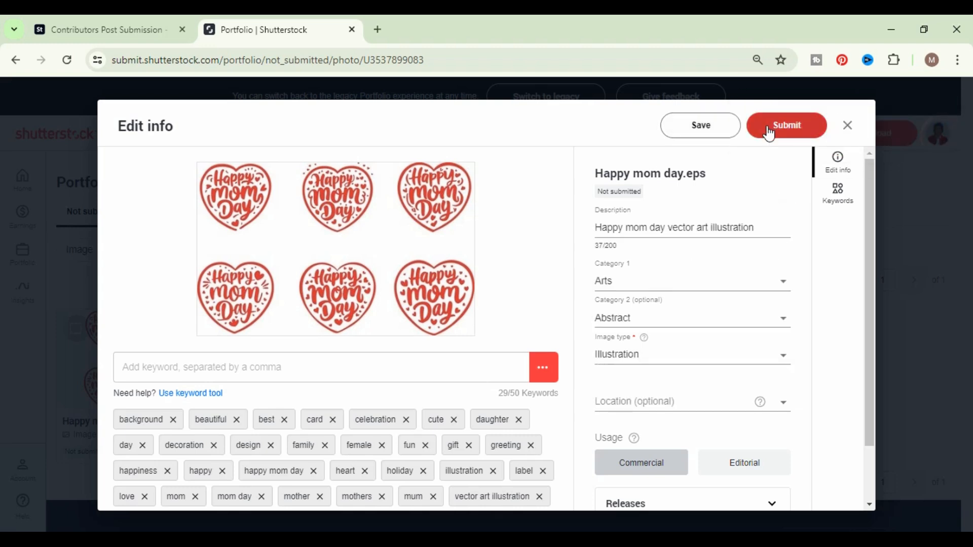
{"action": "left_click", "coordinate": [767, 127]}
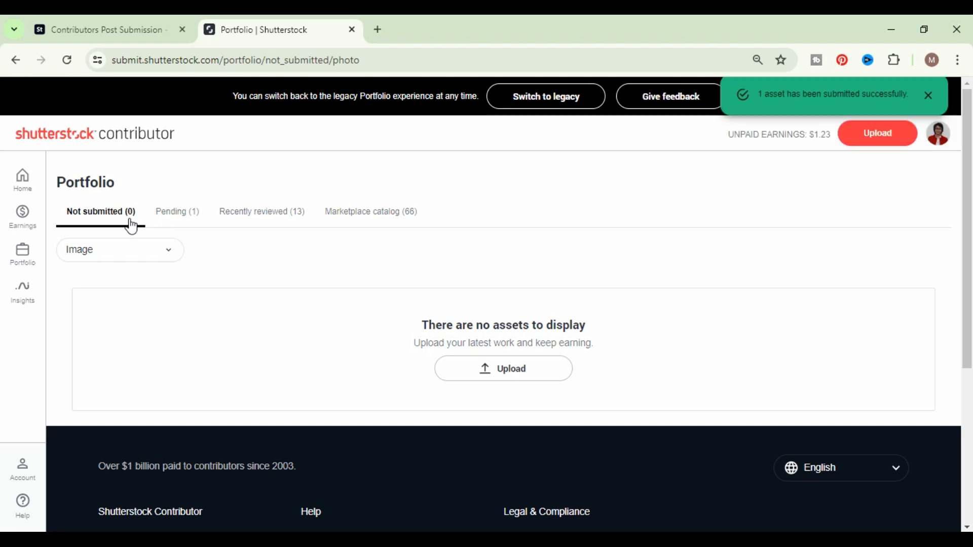
- Check the pending submission and look through the recently reviewed images in the Shutterstock portfolio
{"action": "left_click", "coordinate": [188, 212]}
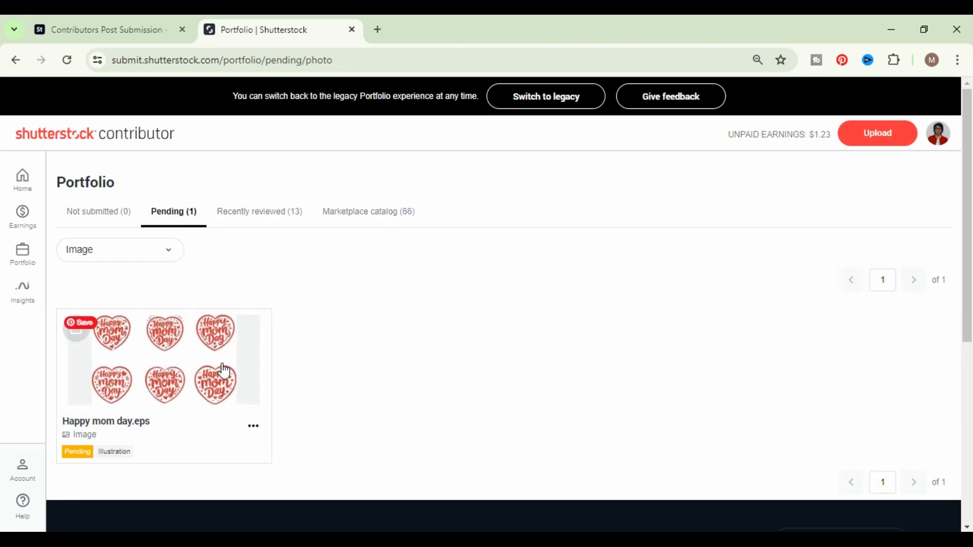
{"action": "left_click", "coordinate": [280, 218]}
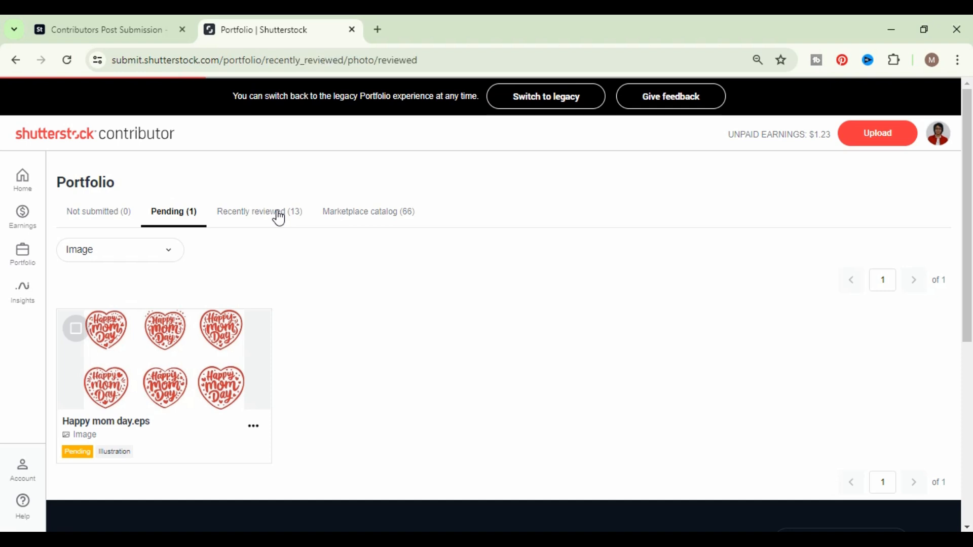
{"action": "scroll", "coordinate": [415, 377], "scroll_direction": "down", "scroll_amount": 5}
{"action": "scroll", "coordinate": [412, 373], "scroll_direction": "up", "scroll_amount": 5}
{"action": "scroll", "coordinate": [412, 370], "scroll_direction": "down", "scroll_amount": 10}
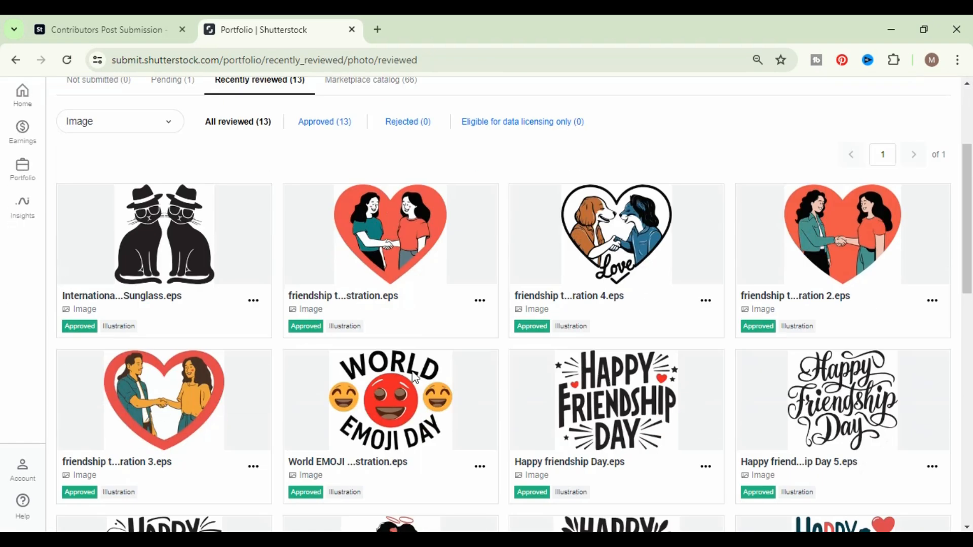
{"action": "scroll", "coordinate": [413, 375], "scroll_direction": "up", "scroll_amount": 9}
{"action": "scroll", "coordinate": [412, 372], "scroll_direction": "up", "scroll_amount": 2}
{"action": "scroll", "coordinate": [413, 372], "scroll_direction": "down", "scroll_amount": 4}
{"action": "scroll", "coordinate": [265, 402], "scroll_direction": "up", "scroll_amount": 4}
{"action": "scroll", "coordinate": [392, 392], "scroll_direction": "down", "scroll_amount": 5}
{"action": "scroll", "coordinate": [392, 391], "scroll_direction": "up", "scroll_amount": 5}
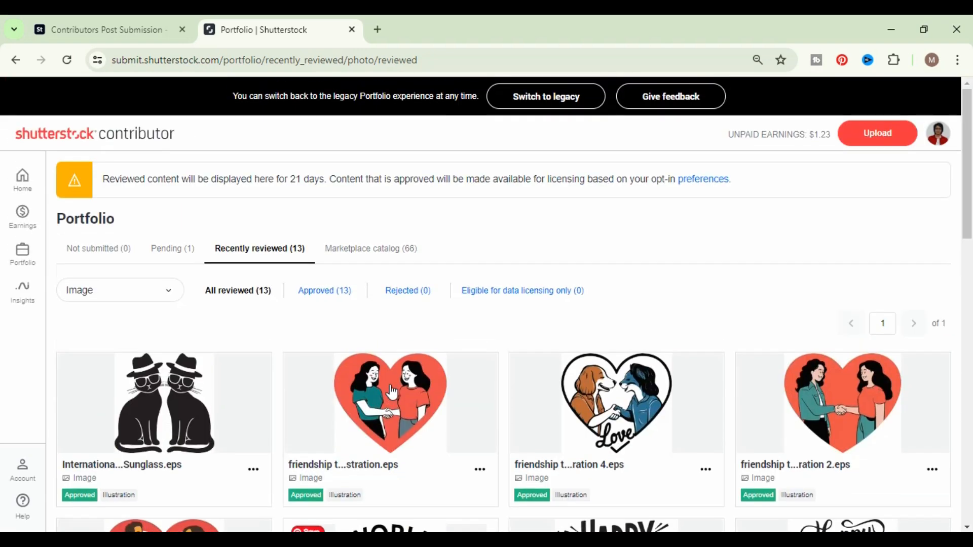
- Revisit the in-review files on Adobe Stock, switch to the Fiverr search results and browse the typography t-shirt design gigs
{"action": "left_click", "coordinate": [141, 26]}
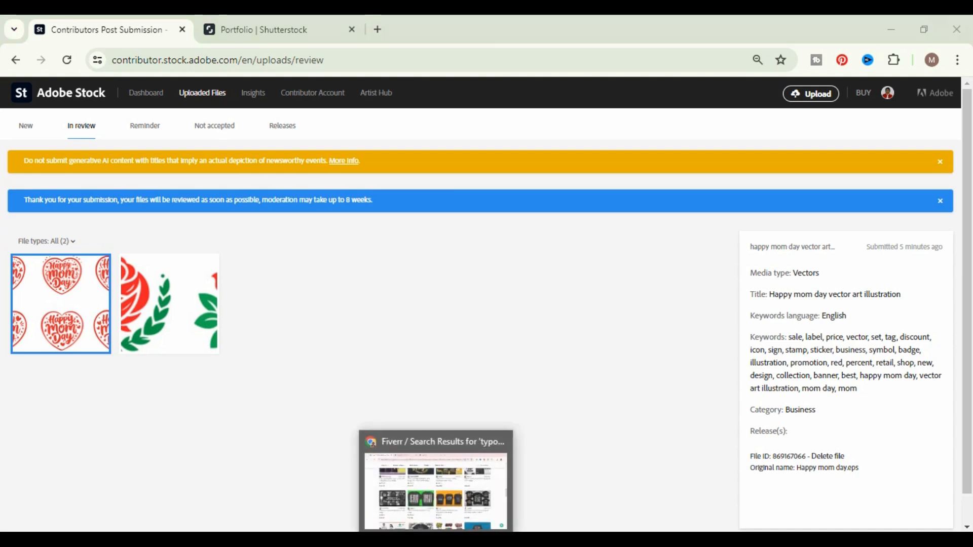
{"action": "left_click", "coordinate": [437, 541]}
{"action": "scroll", "coordinate": [527, 344], "scroll_direction": "up", "scroll_amount": 5}
{"action": "scroll", "coordinate": [527, 345], "scroll_direction": "up", "scroll_amount": 5}
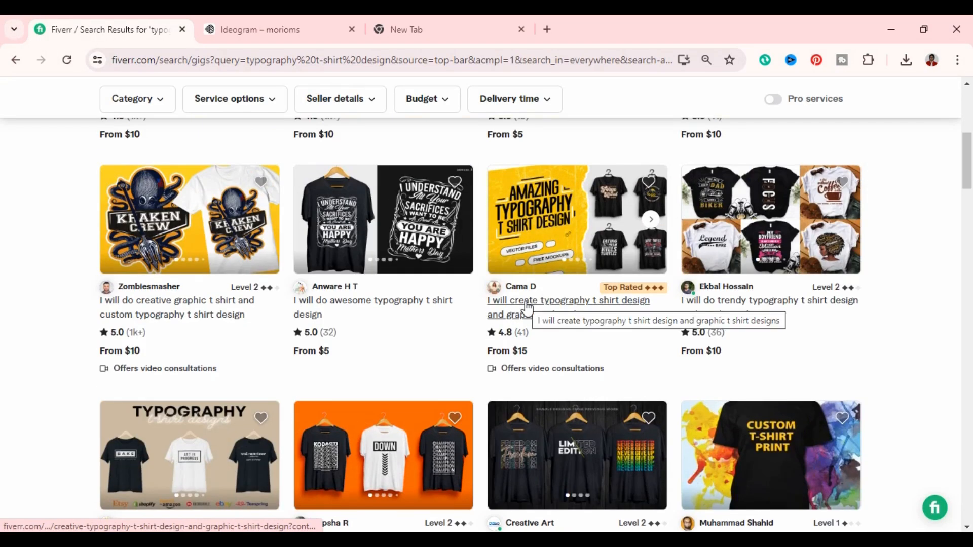
{"action": "scroll", "coordinate": [527, 308], "scroll_direction": "up", "scroll_amount": 3}
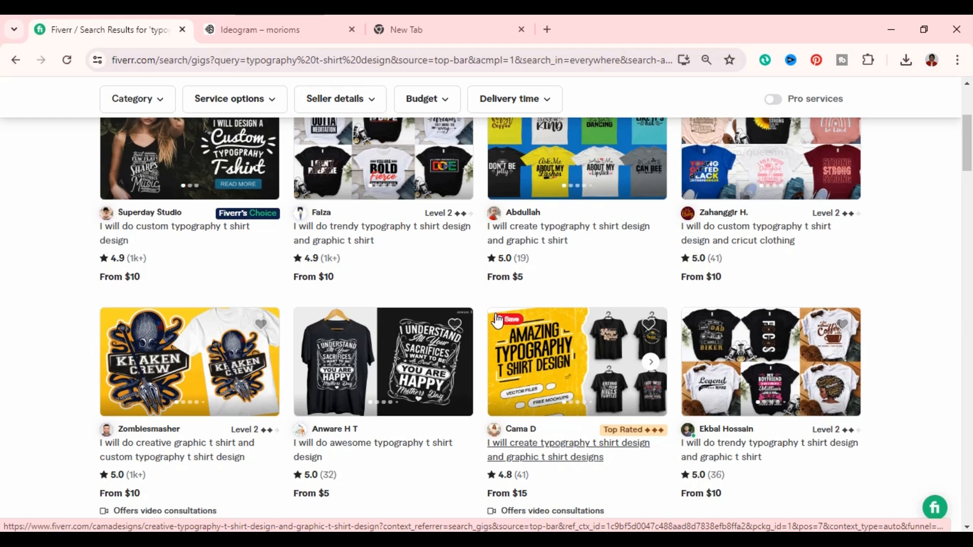
{"action": "left_click", "coordinate": [506, 322]}
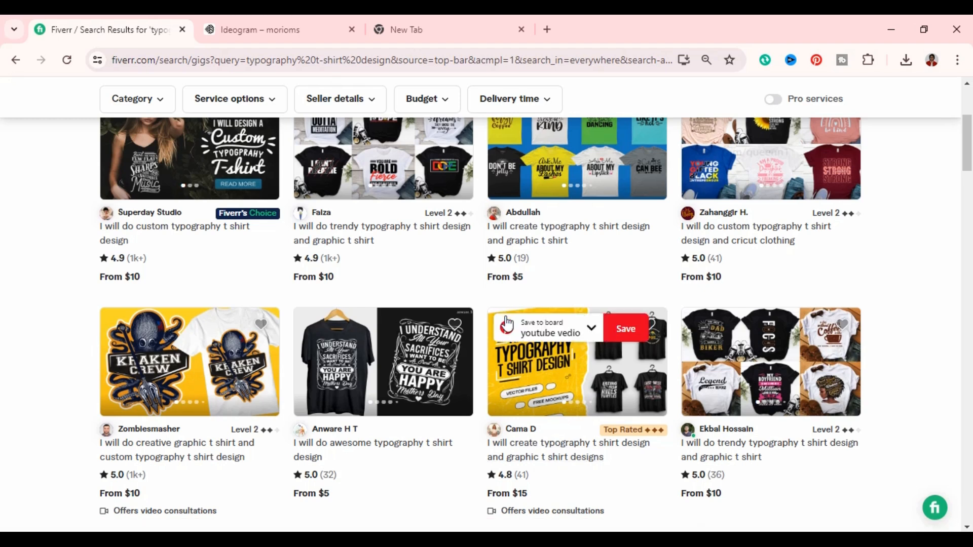